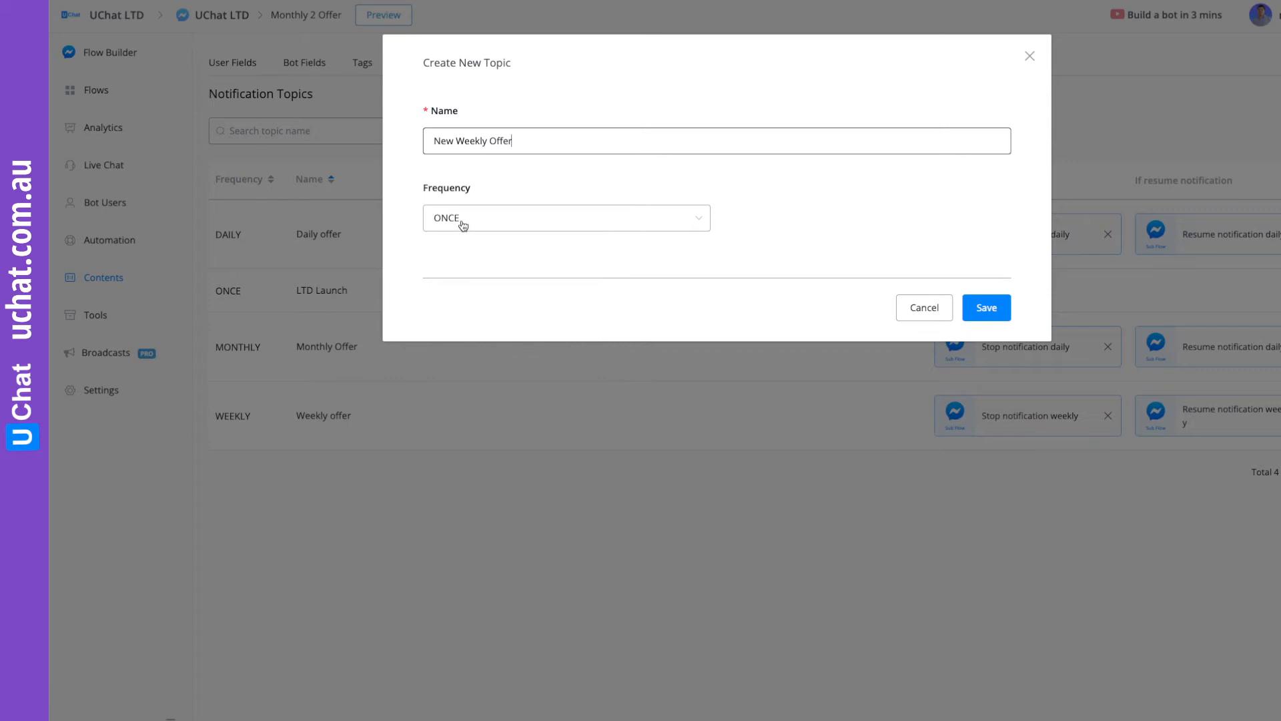
Set the New Weekly Offer topic's frequency to WEEKLY and save the topic.
left_click(458, 220)
left_click(465, 297)
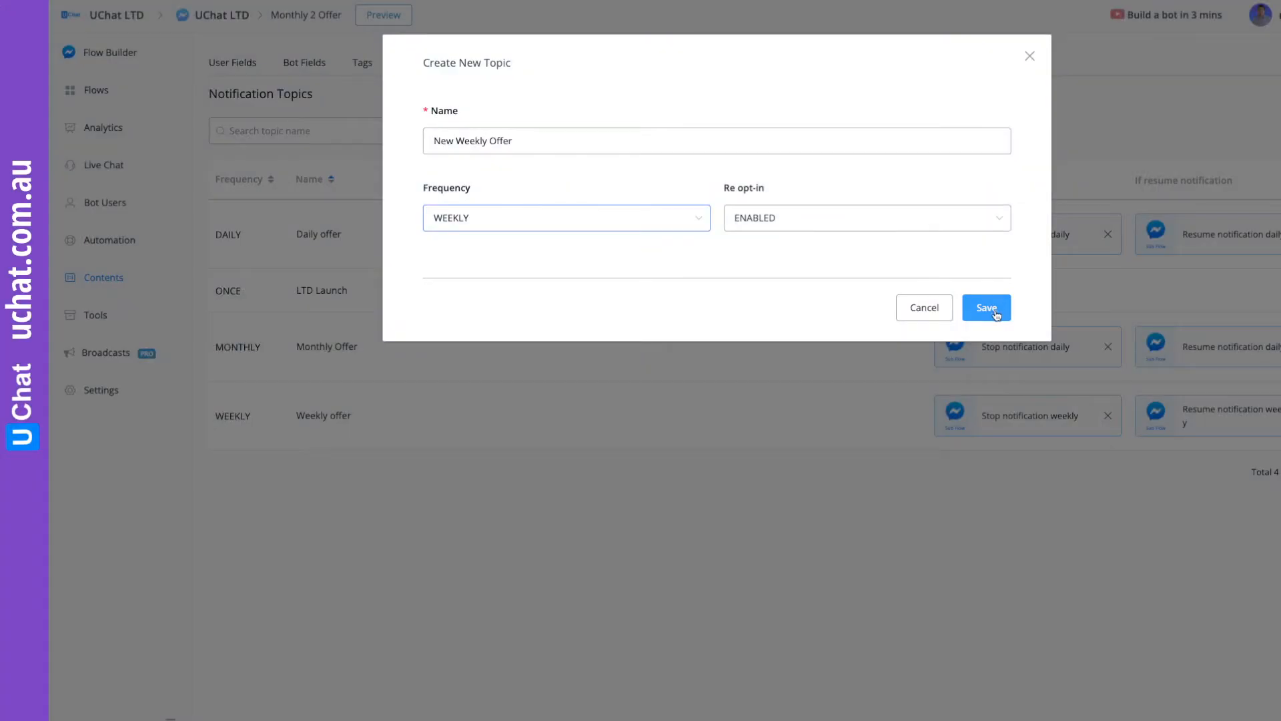
left_click(994, 312)
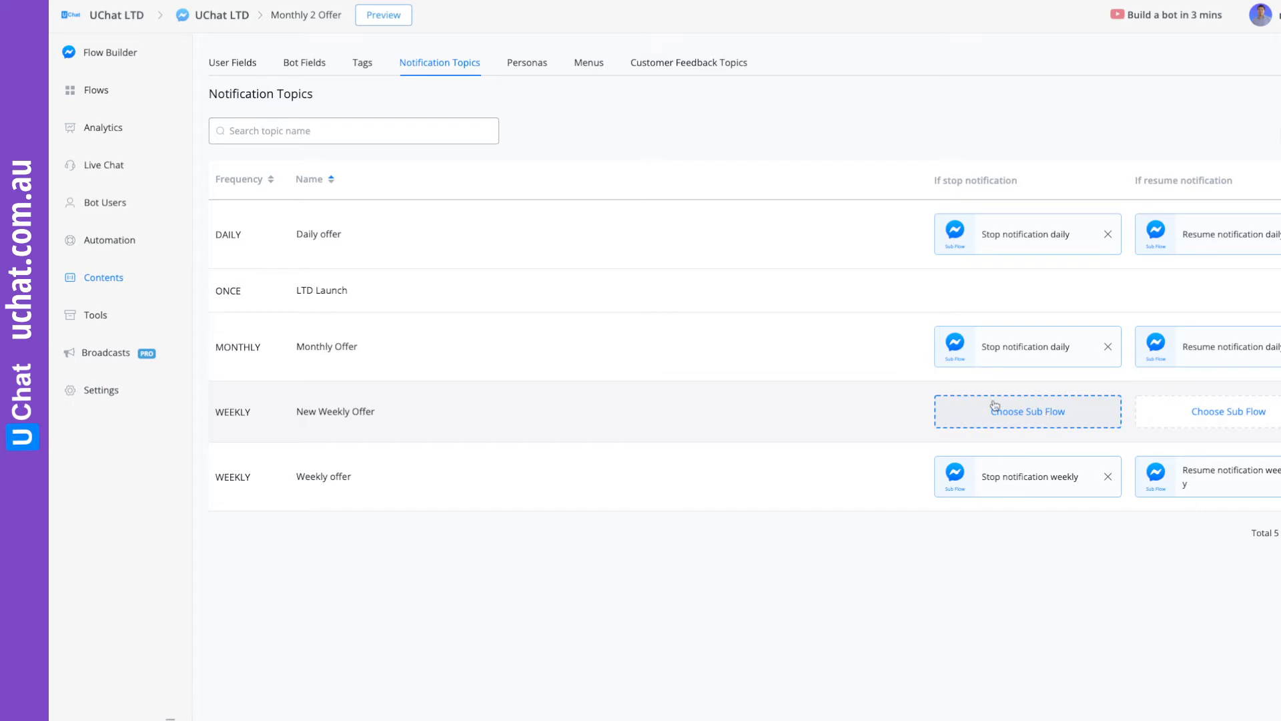
Create a new Facebook sub flow named "Stop weekly notification - live".
left_click(95, 91)
left_click(1273, 62)
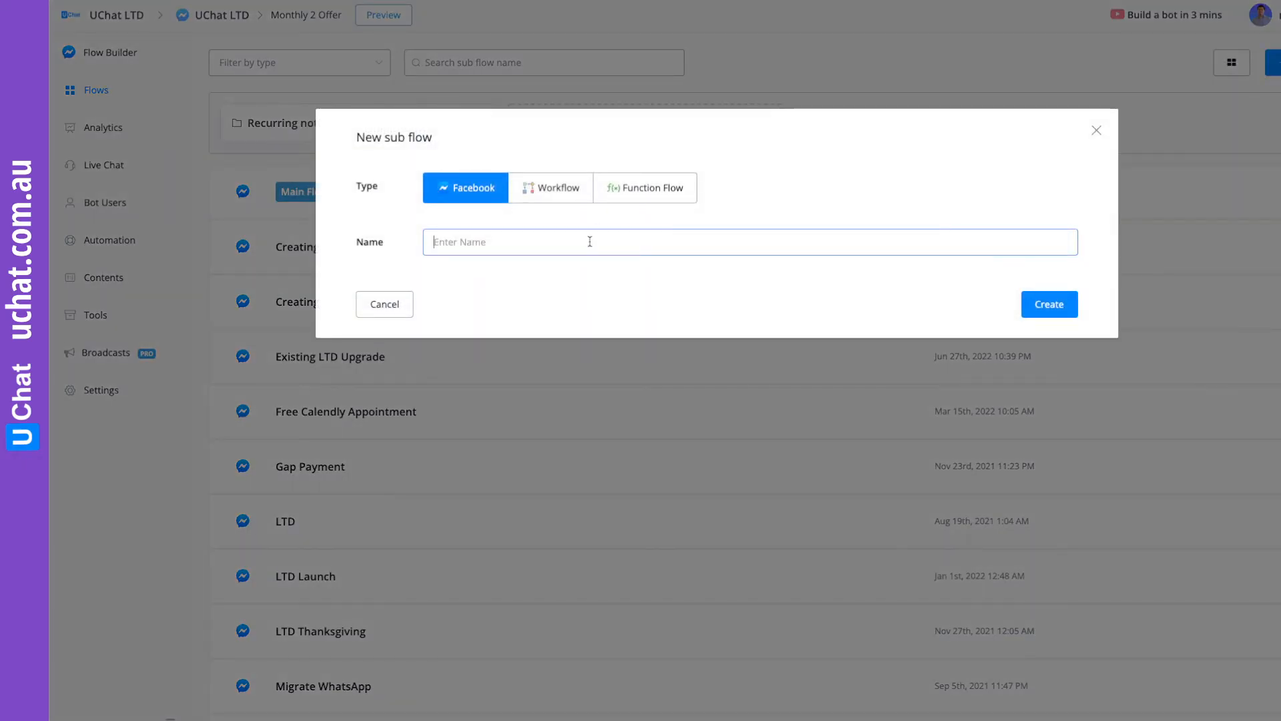
type("St")
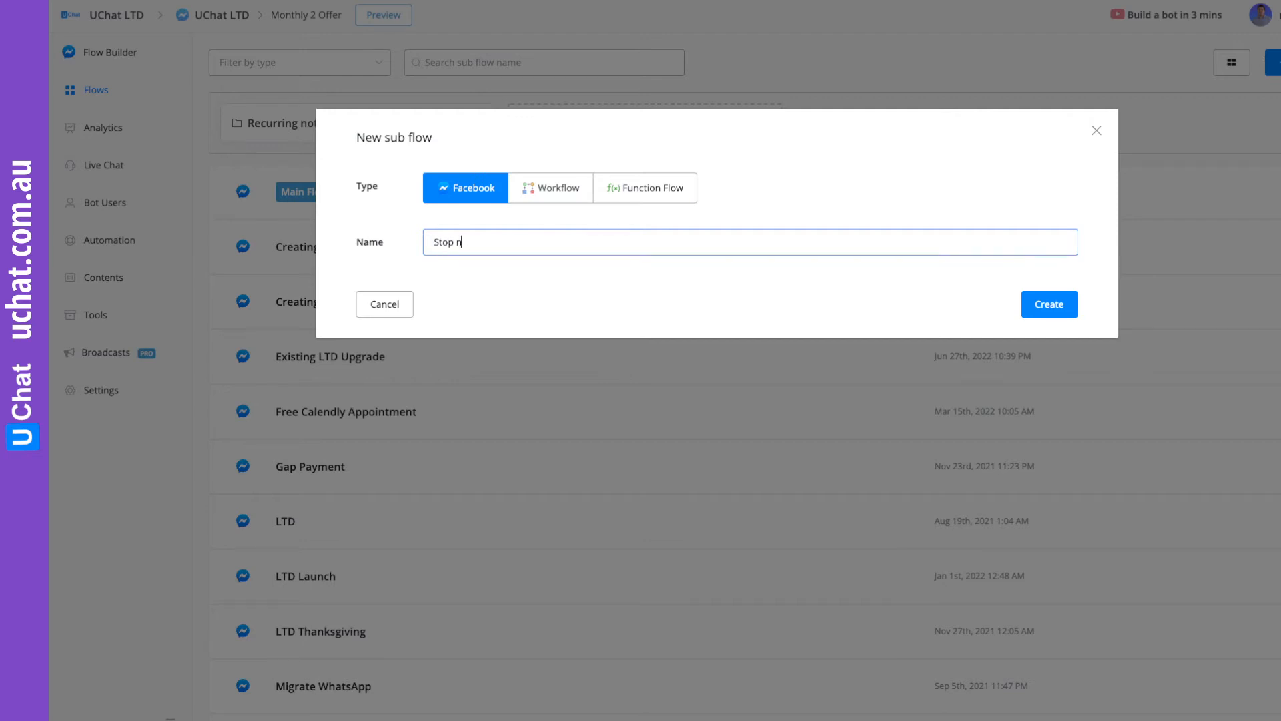
type("op weekly notification - live")
left_click(1049, 306)
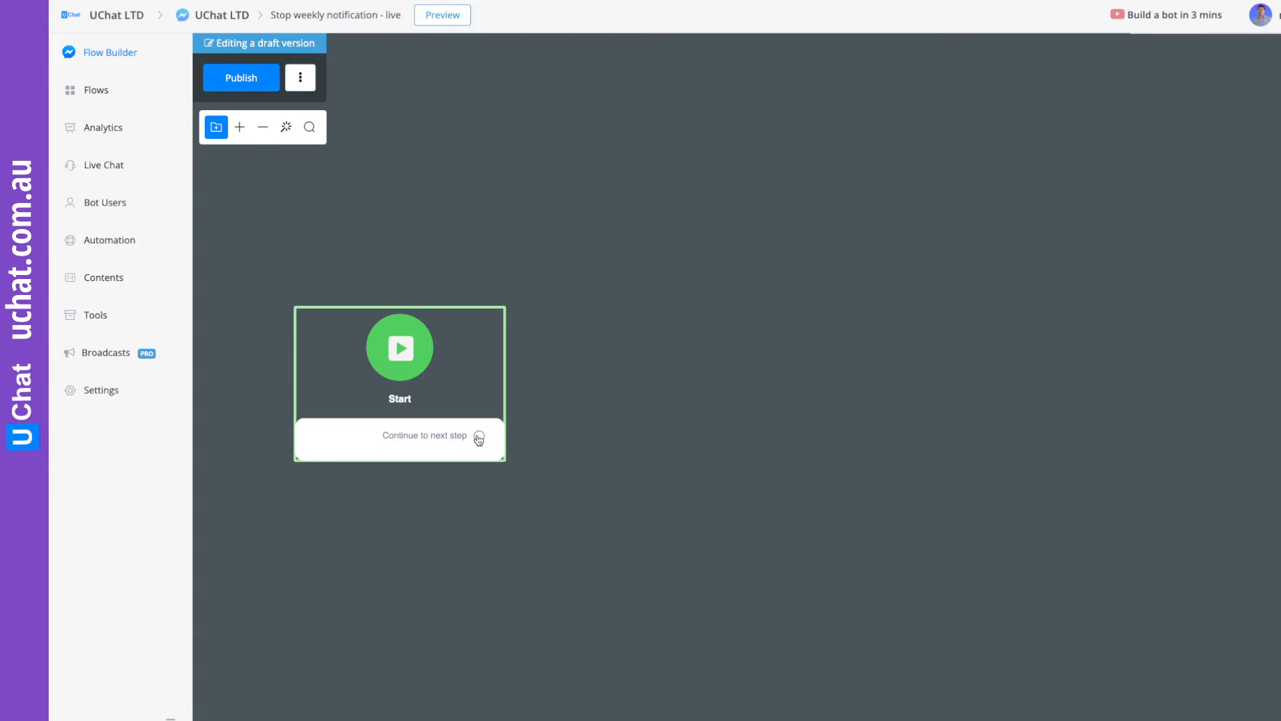
Add a Send Message step after Start with the text "Are you sure, you want to stop receiving our great offer?".
left_click_drag(480, 437, 668, 294)
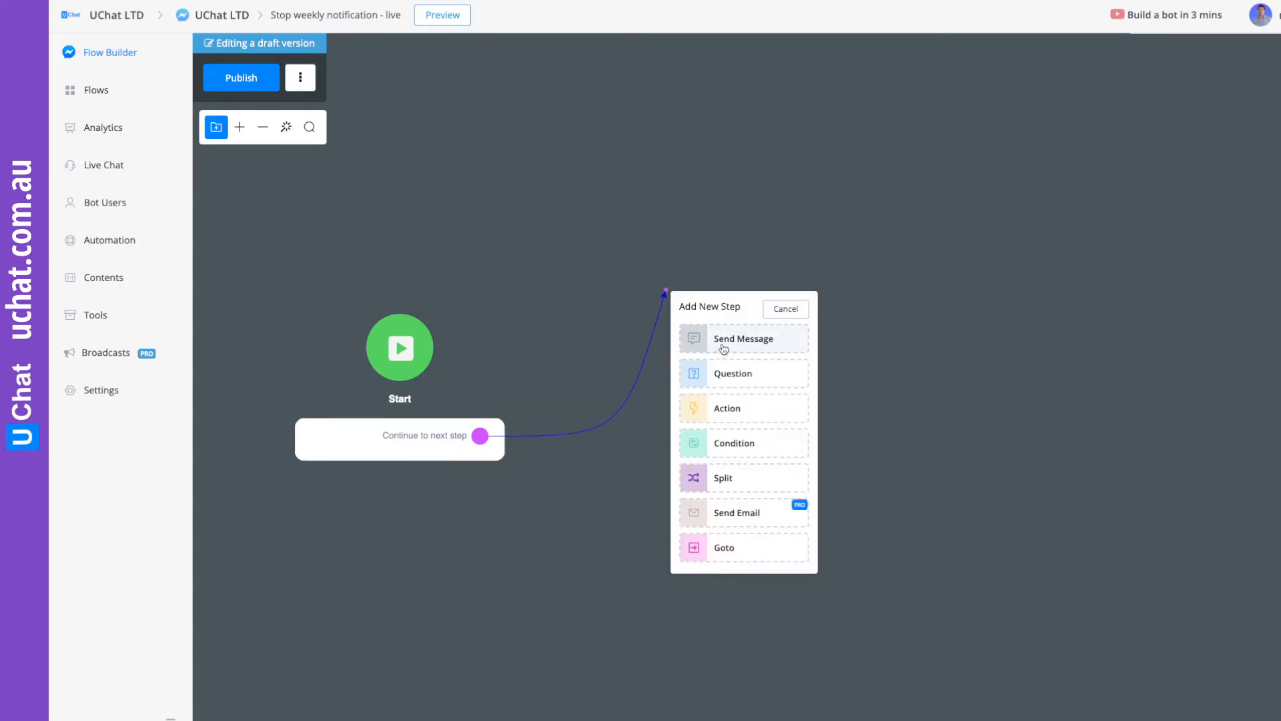
left_click(729, 342)
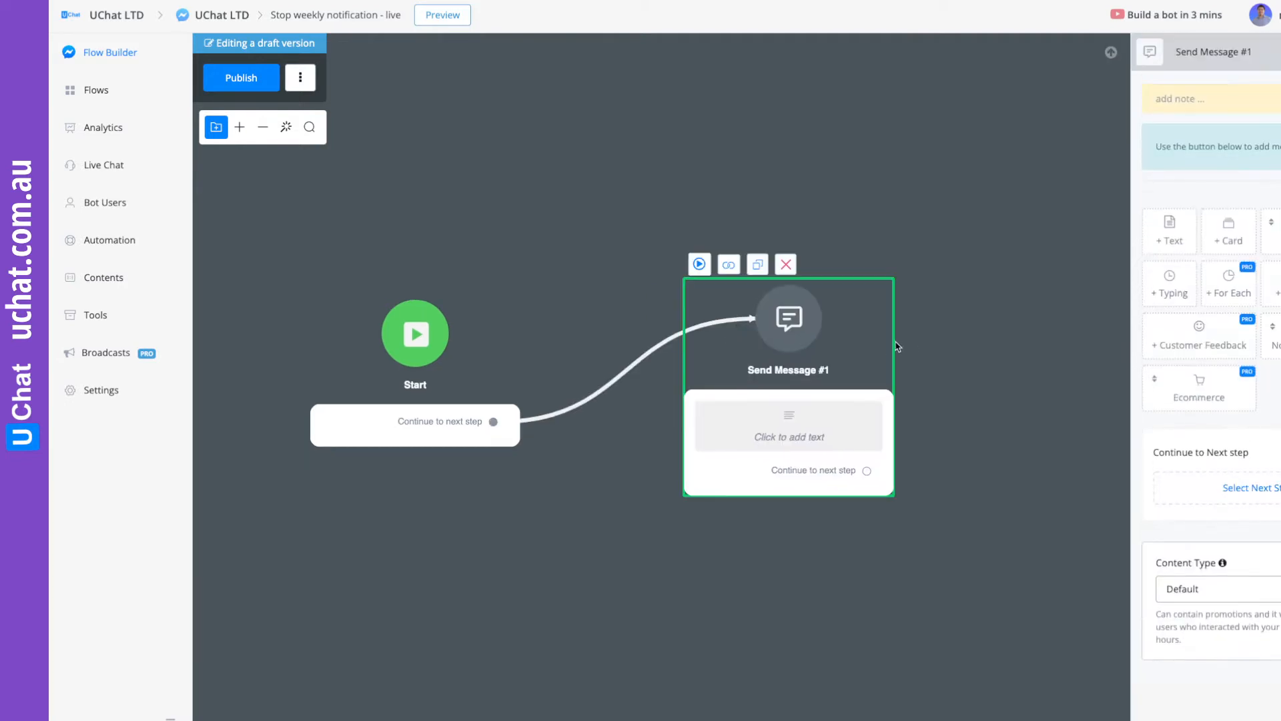
left_click(1167, 252)
left_click(1196, 107)
type("Are ")
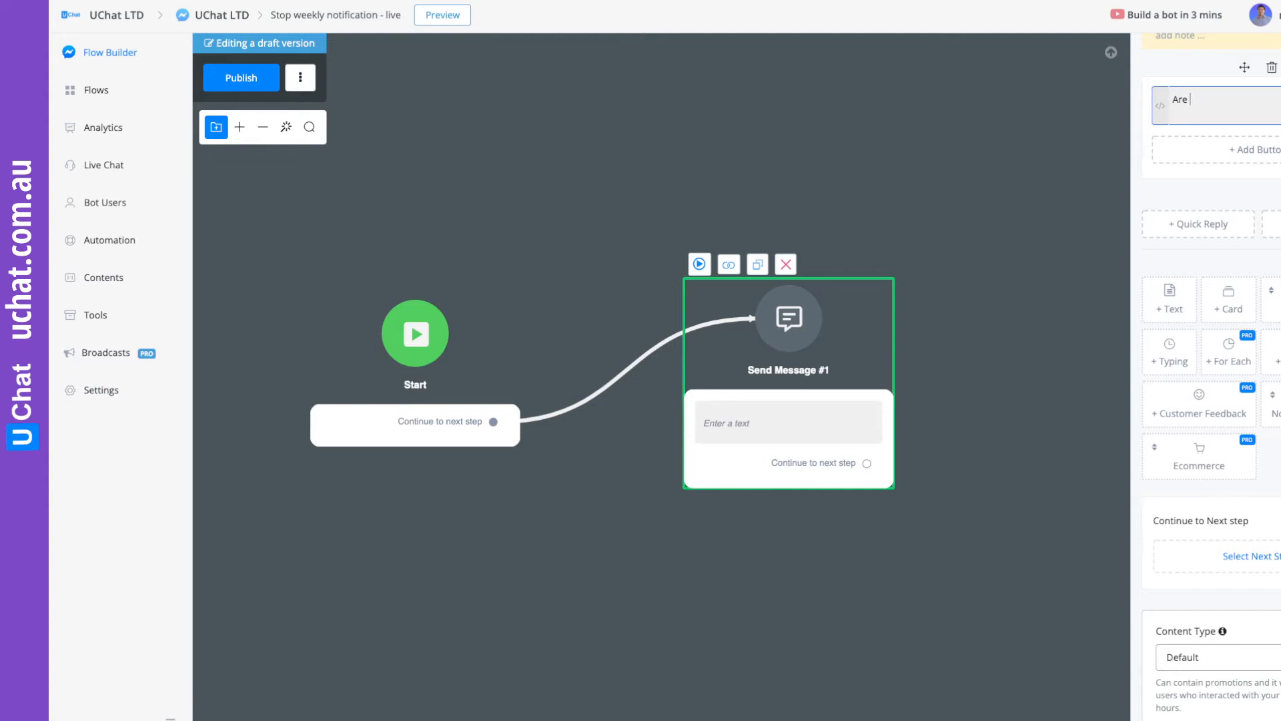
type("you sure, you want t oou")
key("BackSpace")
key("BackSpace")
type("oour")
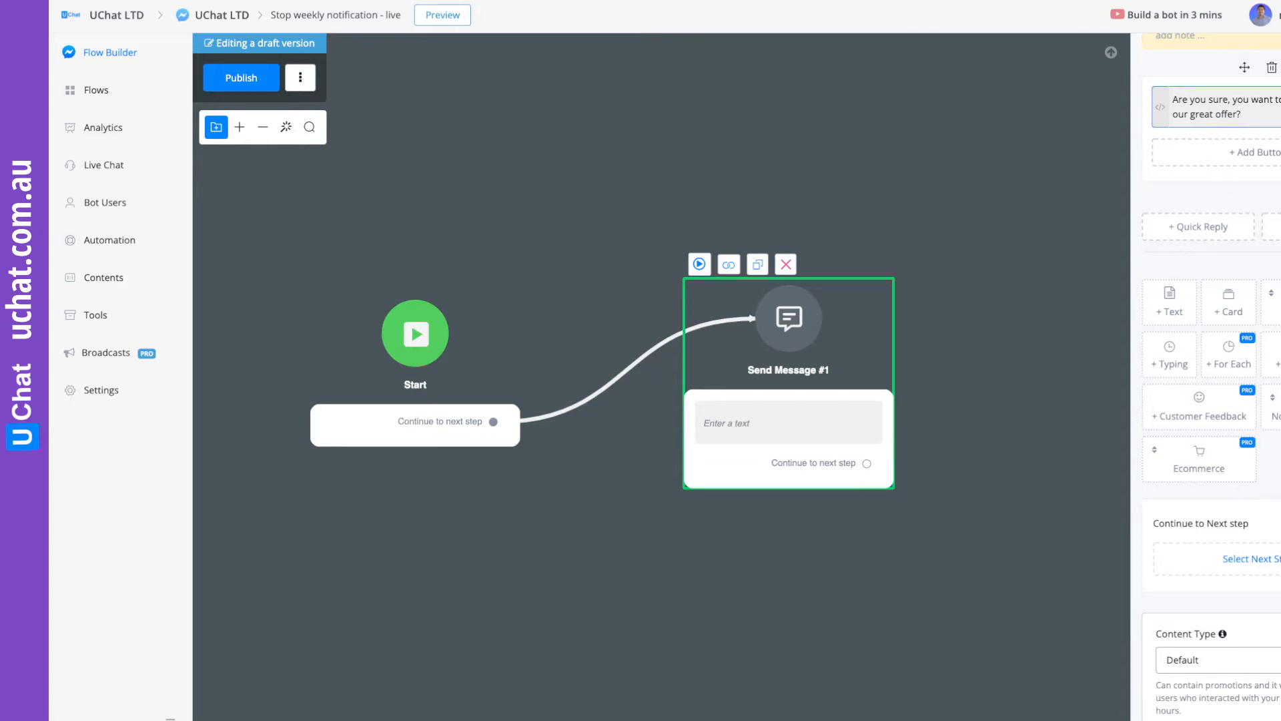
Add two buttons to the confirmation message, titled "Yes" and "Just kidding".
left_click(1250, 157)
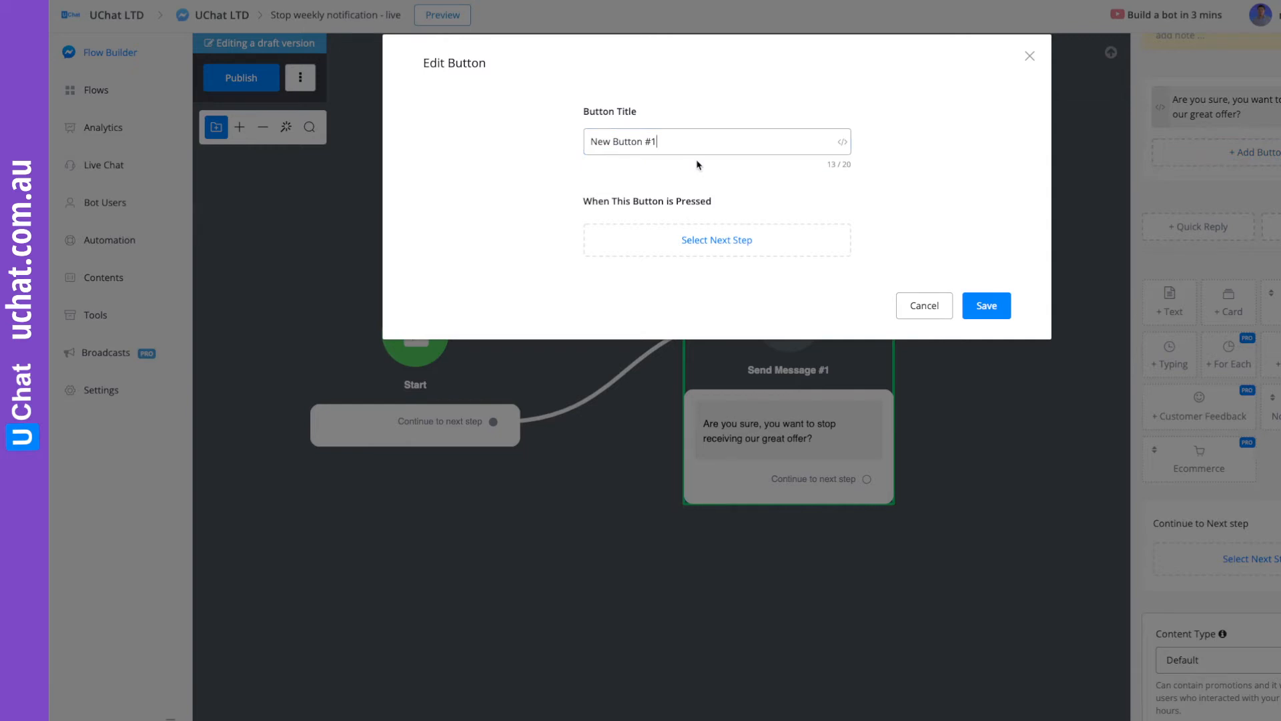
triple_click(673, 144)
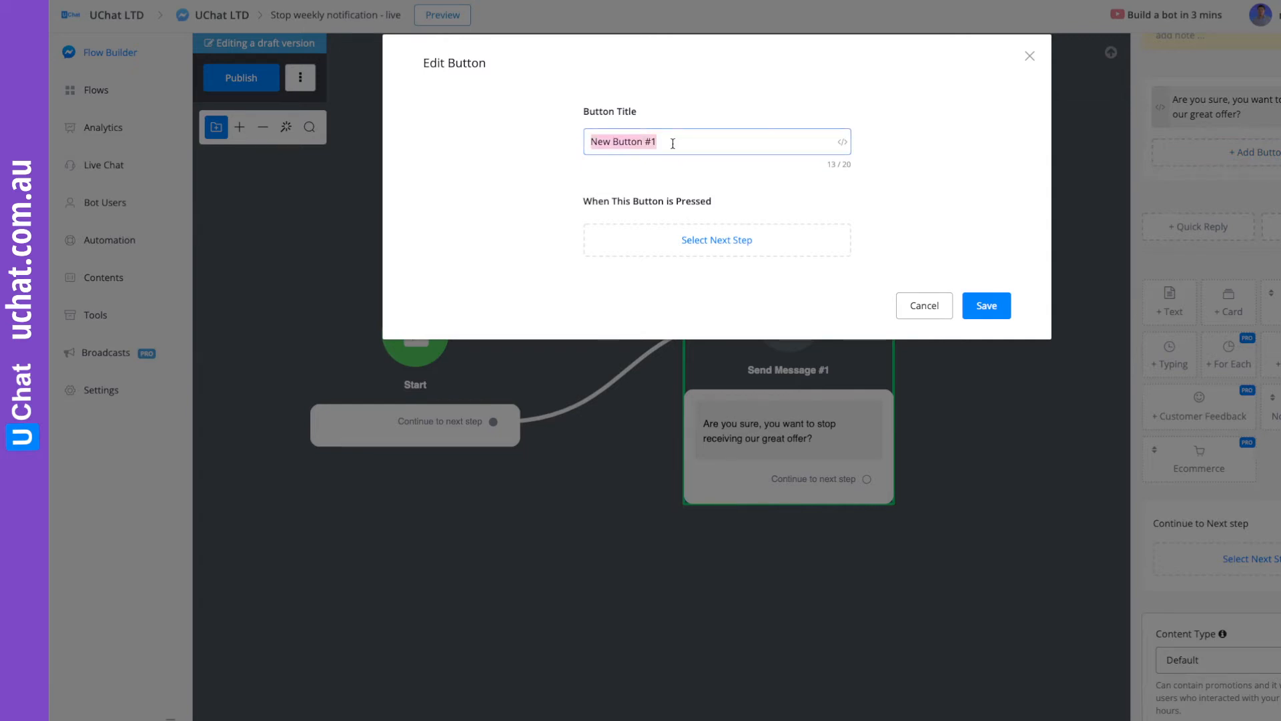
type("Yes,")
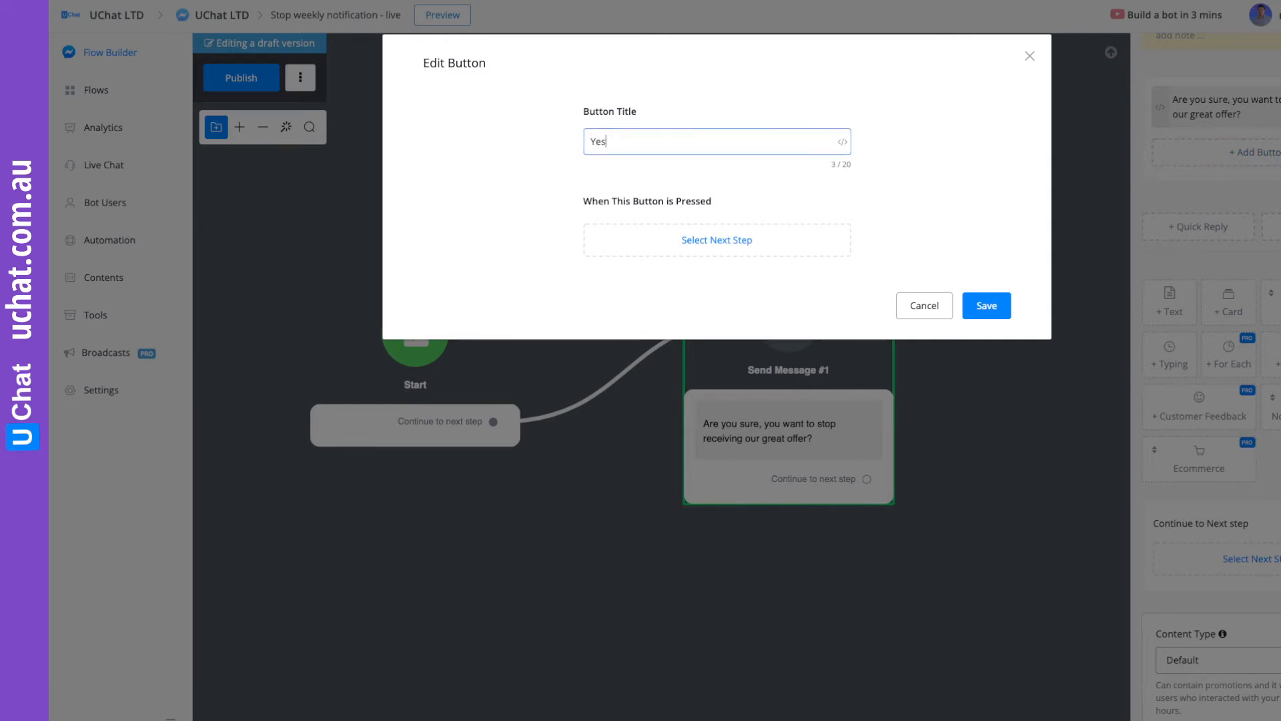
left_click(986, 305)
left_click(1251, 201)
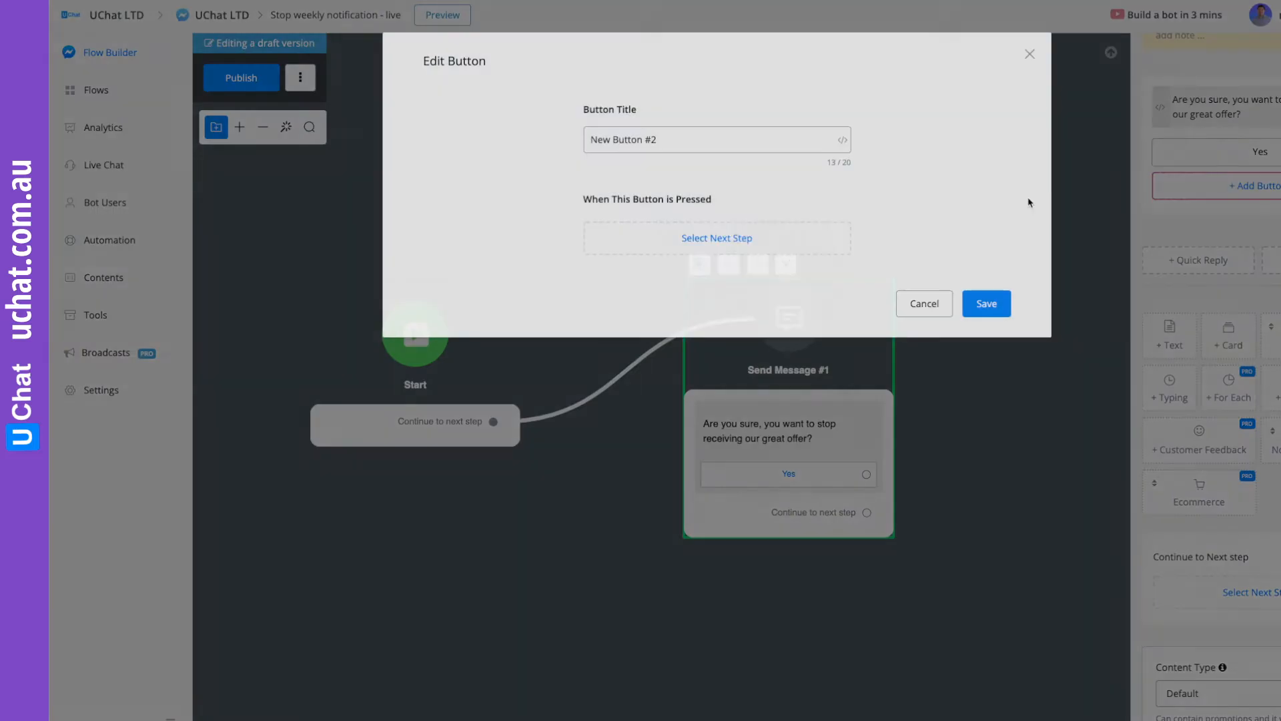
triple_click(669, 142)
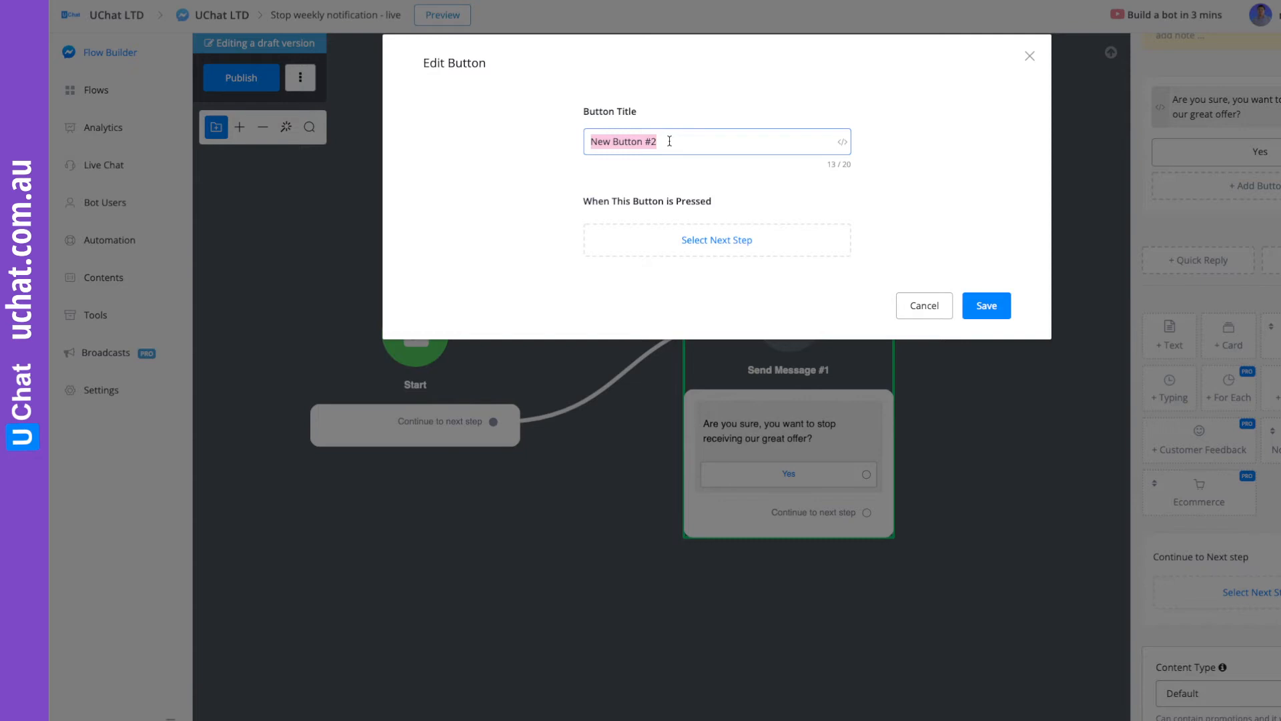
type("N")
type("ust kidding")
left_click(985, 305)
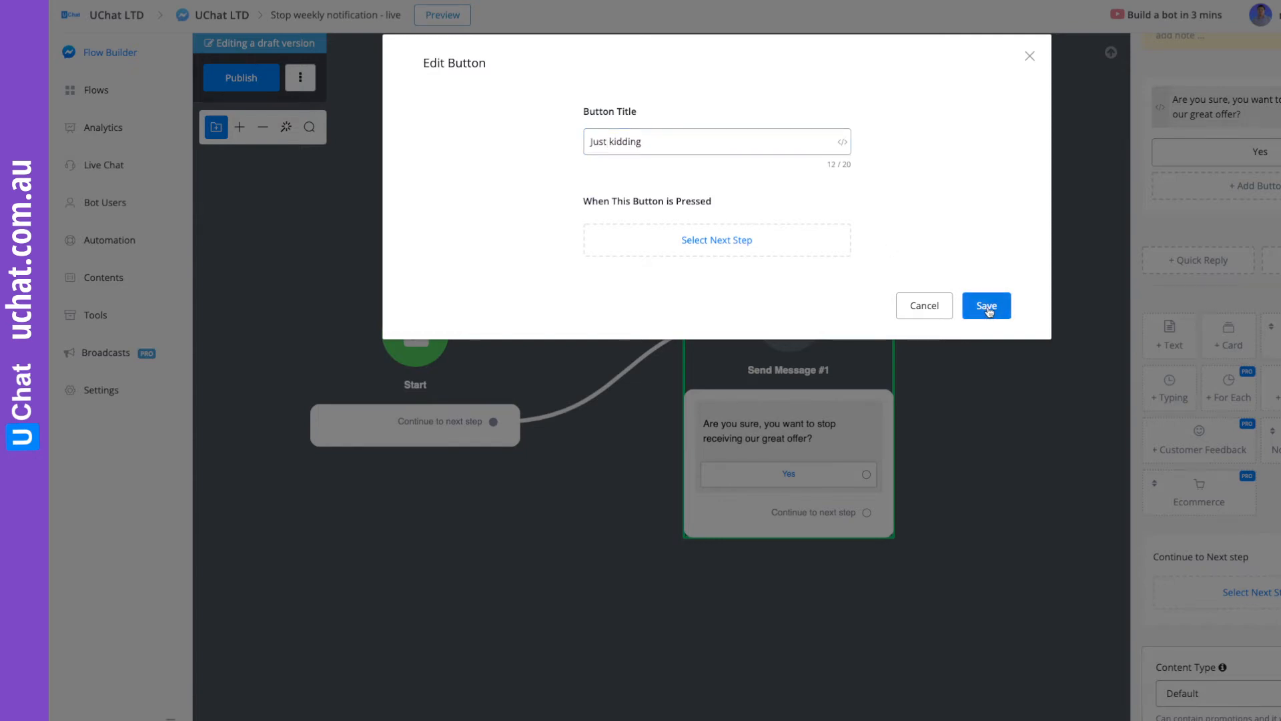
Connect the Yes button to a new Action step that removes the "Receive weekly deal" tag.
left_click_drag(1001, 486, 741, 360)
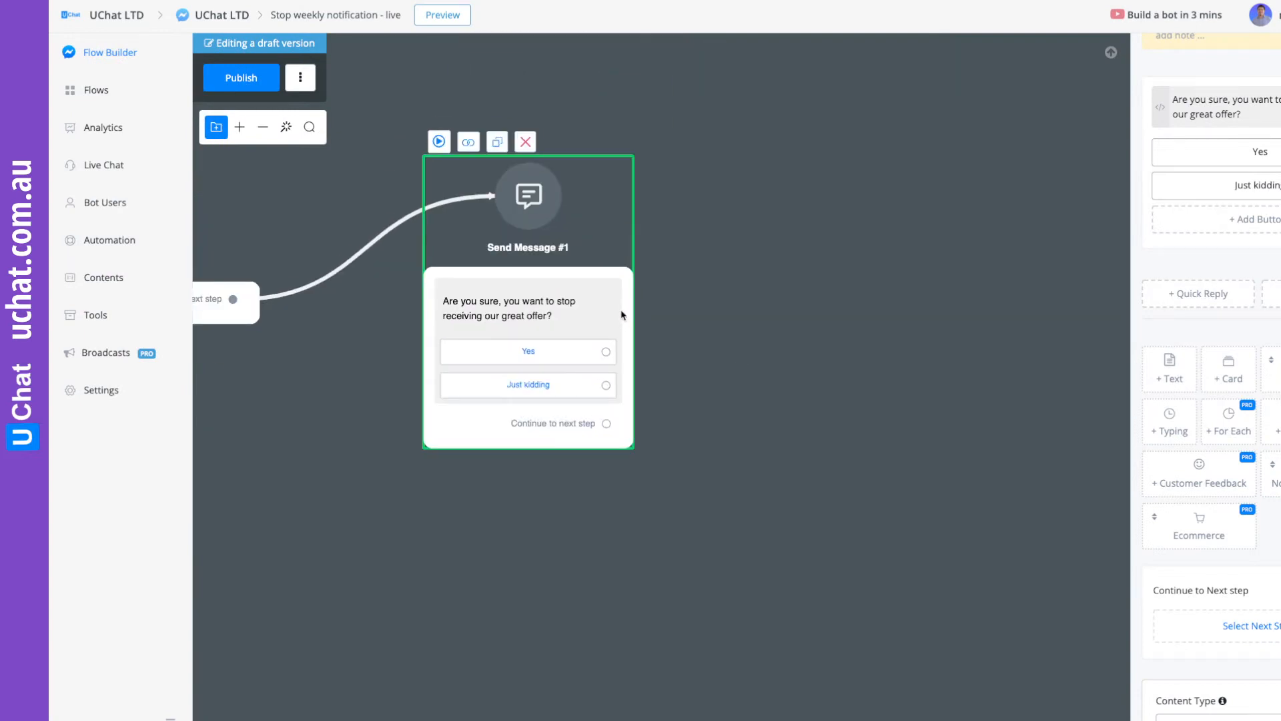
left_click_drag(614, 305, 562, 308)
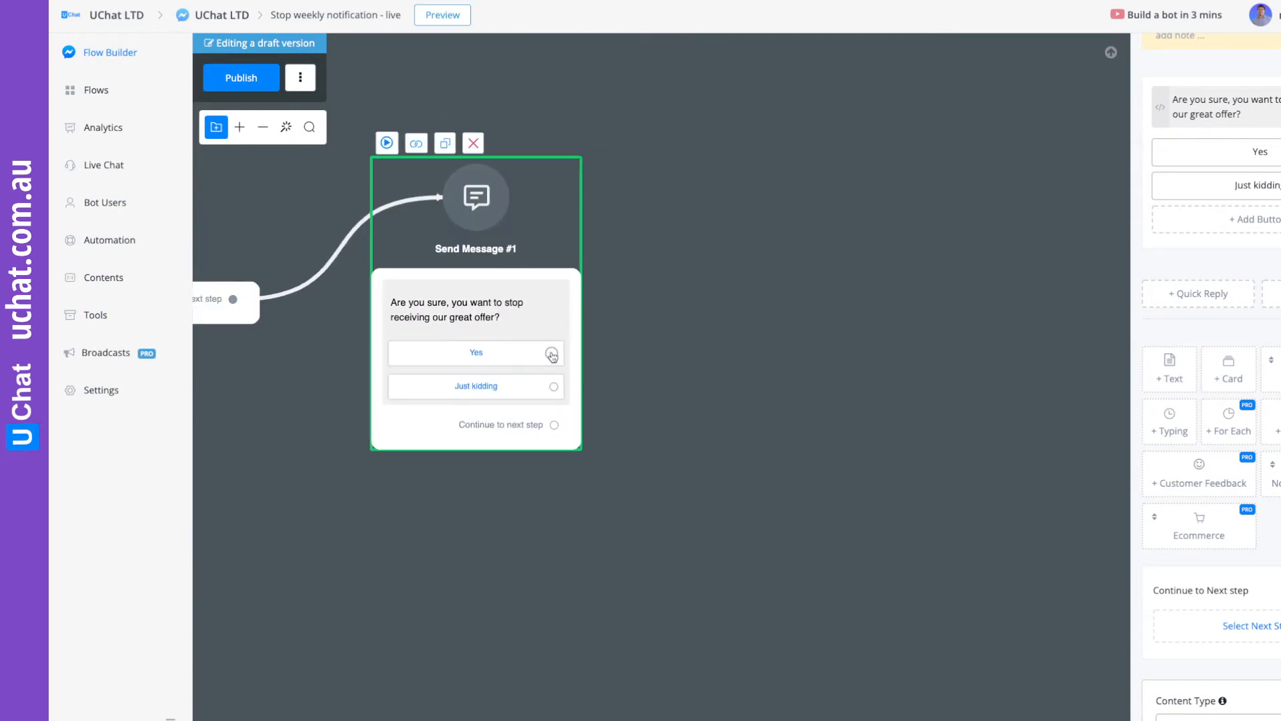
left_click_drag(551, 354, 686, 242)
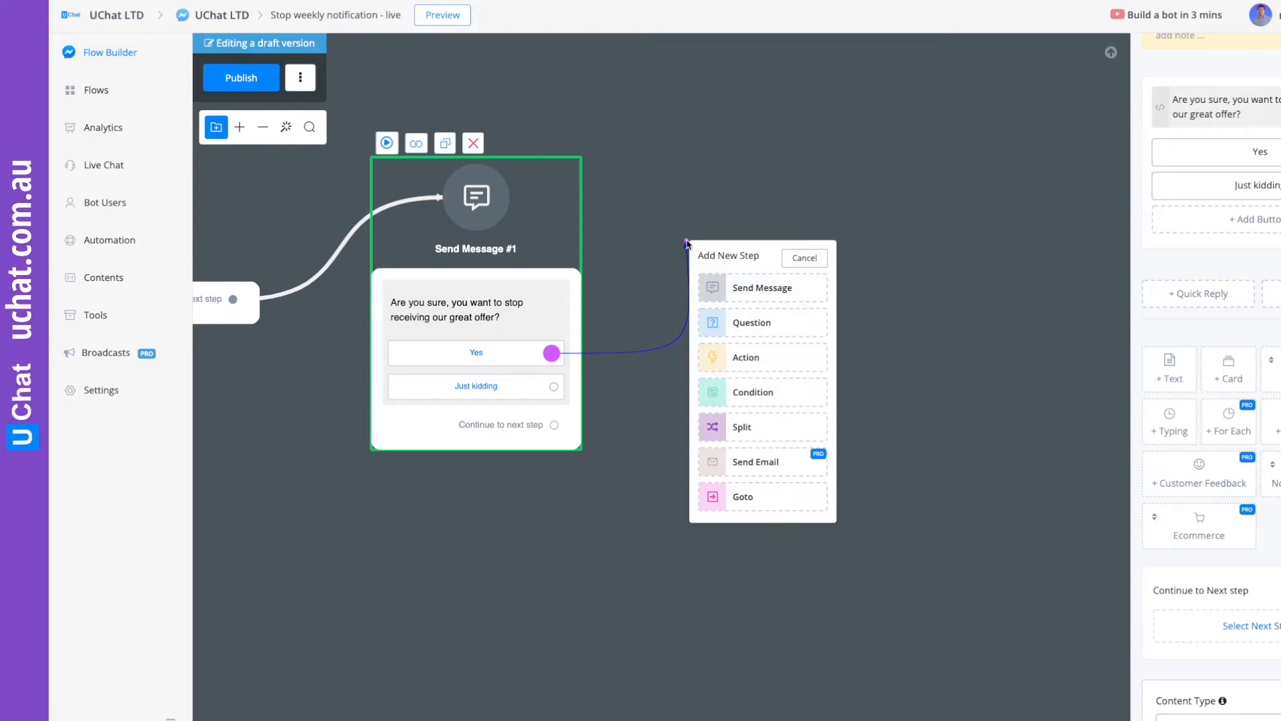
left_click(754, 359)
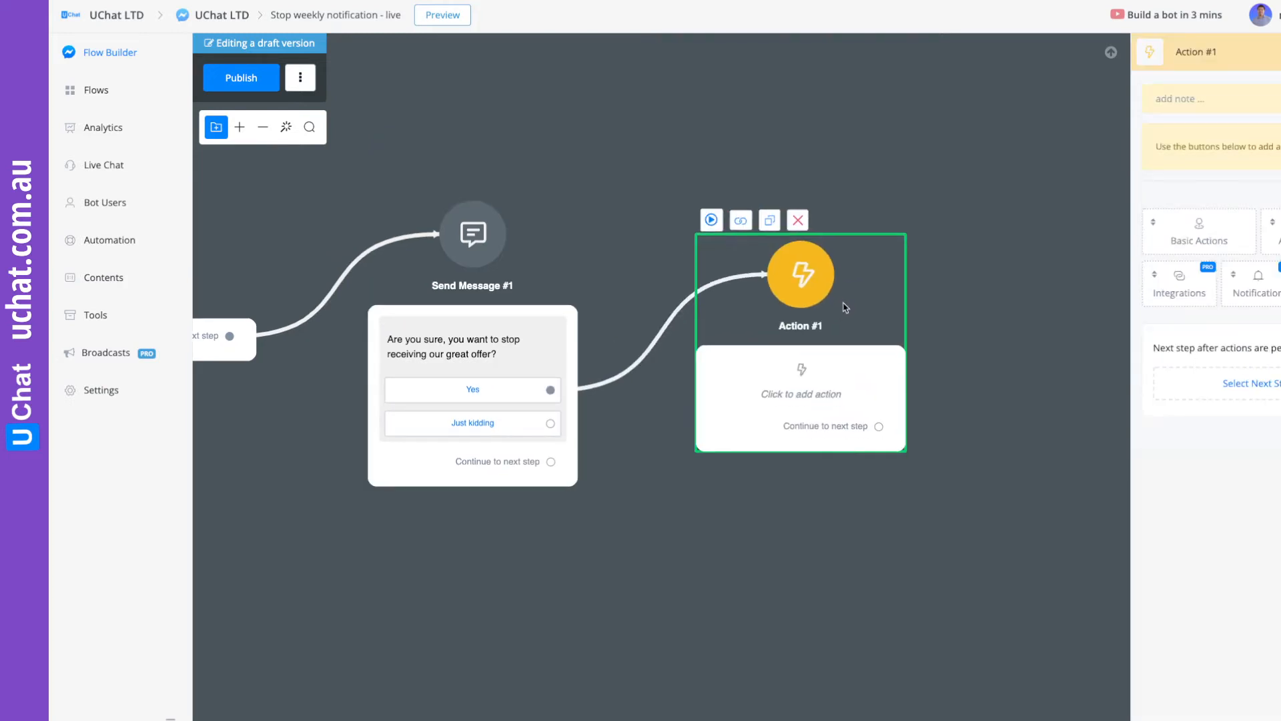
left_click(1198, 237)
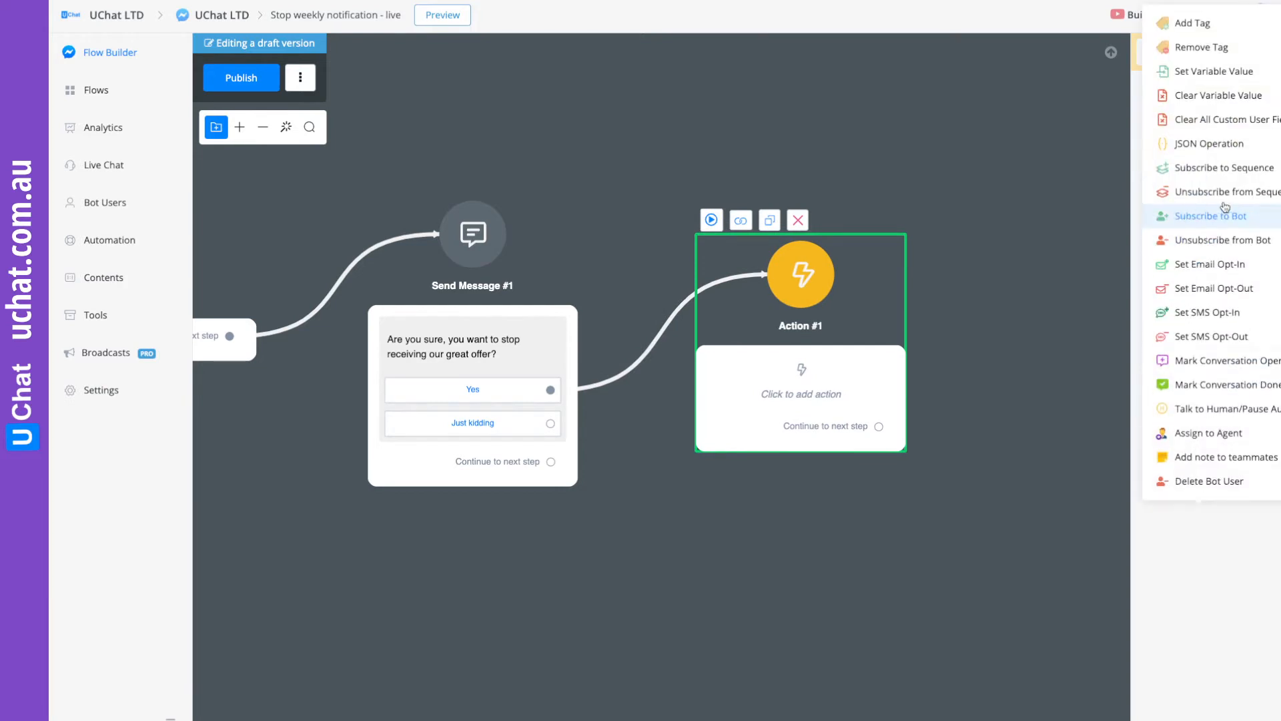
left_click(1213, 48)
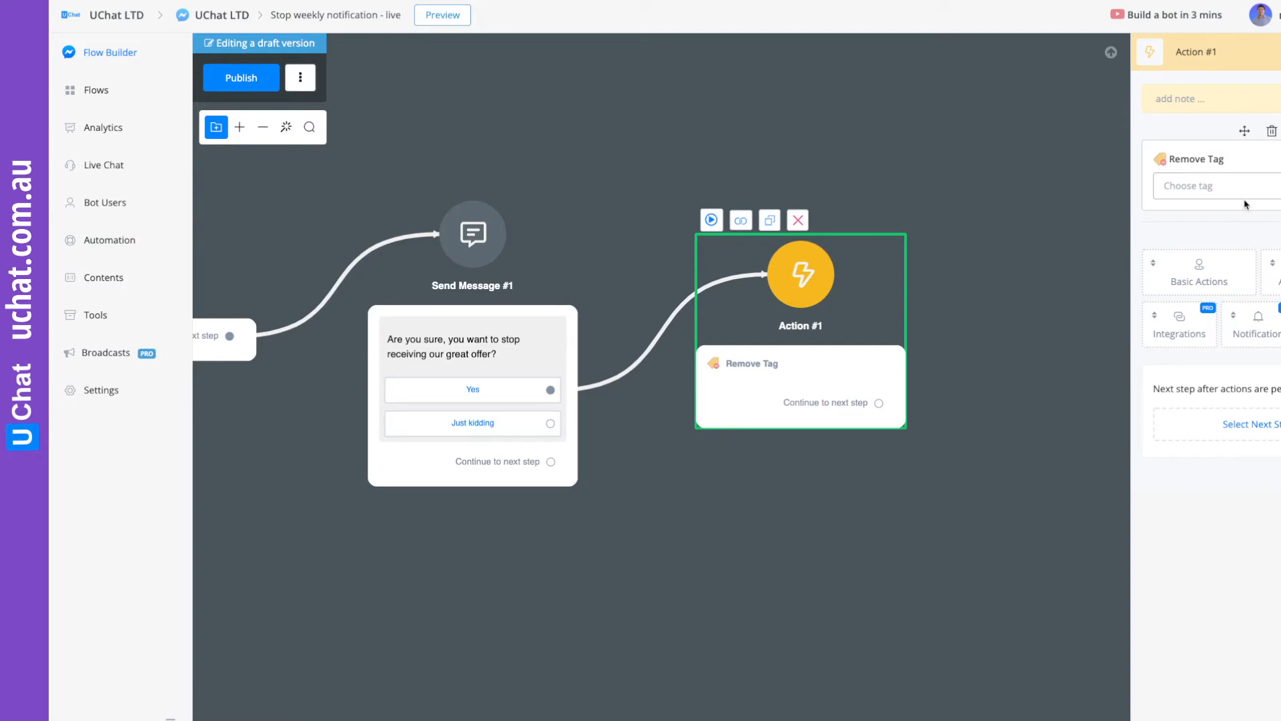
left_click(1194, 190)
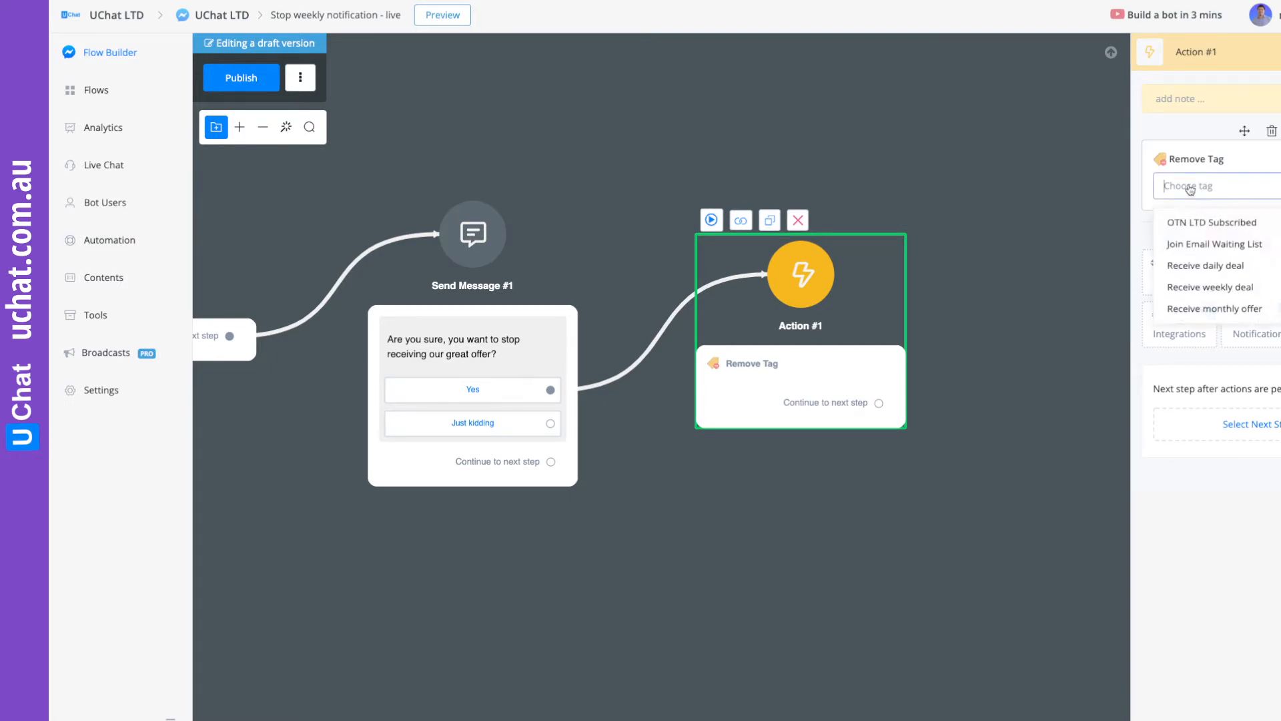
left_click(1220, 292)
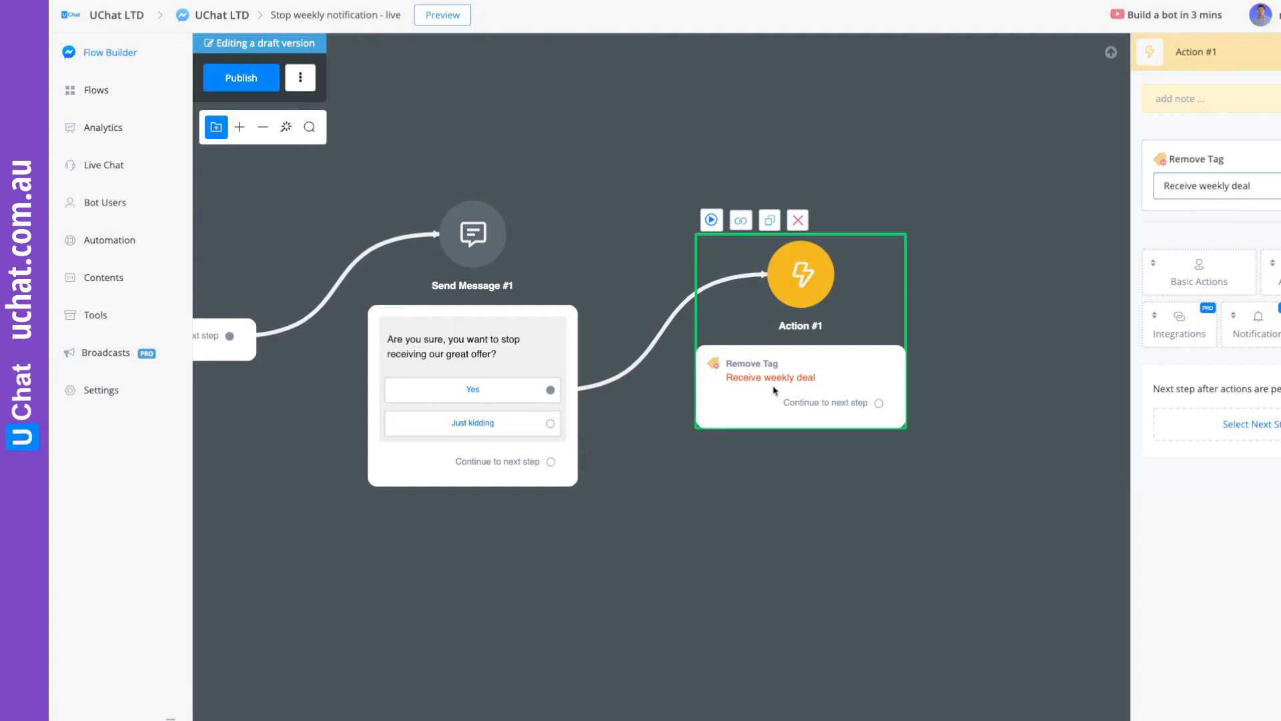
Add a Send Message step after the tag removal with the text "Ok, we won't send you weekly offer anymore.".
left_click_drag(827, 358, 821, 318)
left_click_drag(930, 374, 856, 290)
left_click(905, 332)
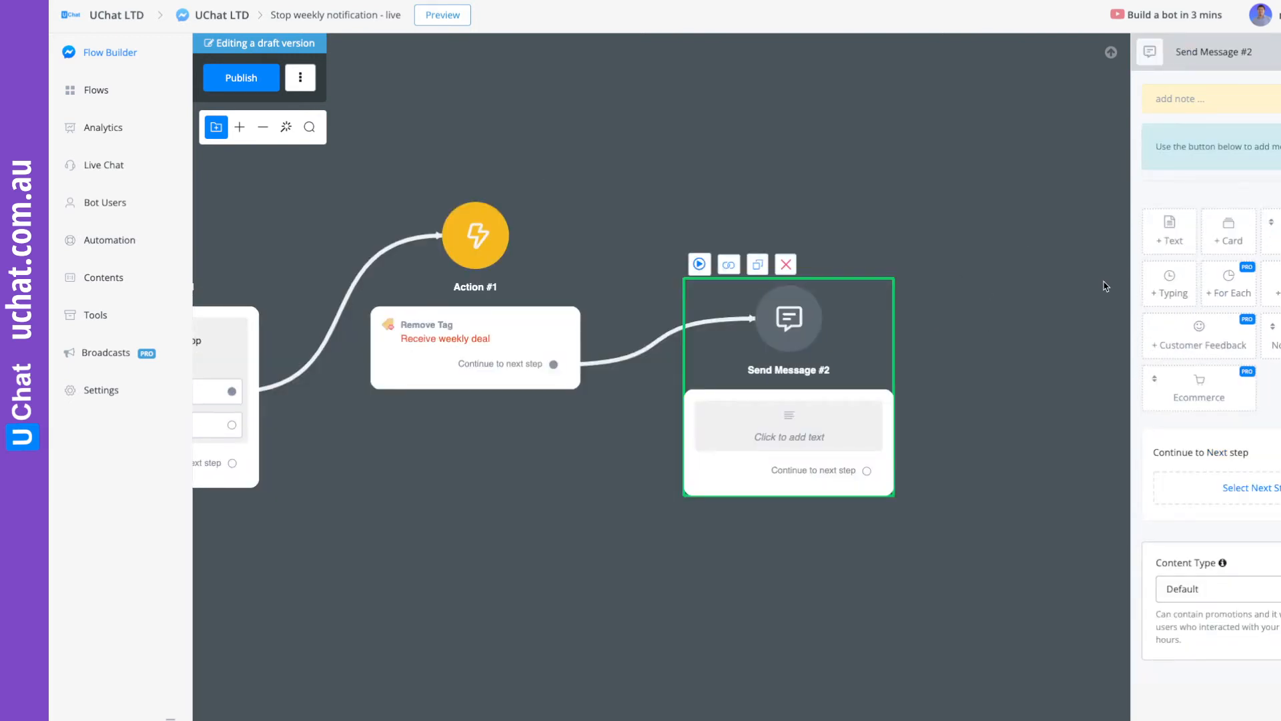
left_click(1168, 221)
left_click(1191, 119)
type("Ok, we won't")
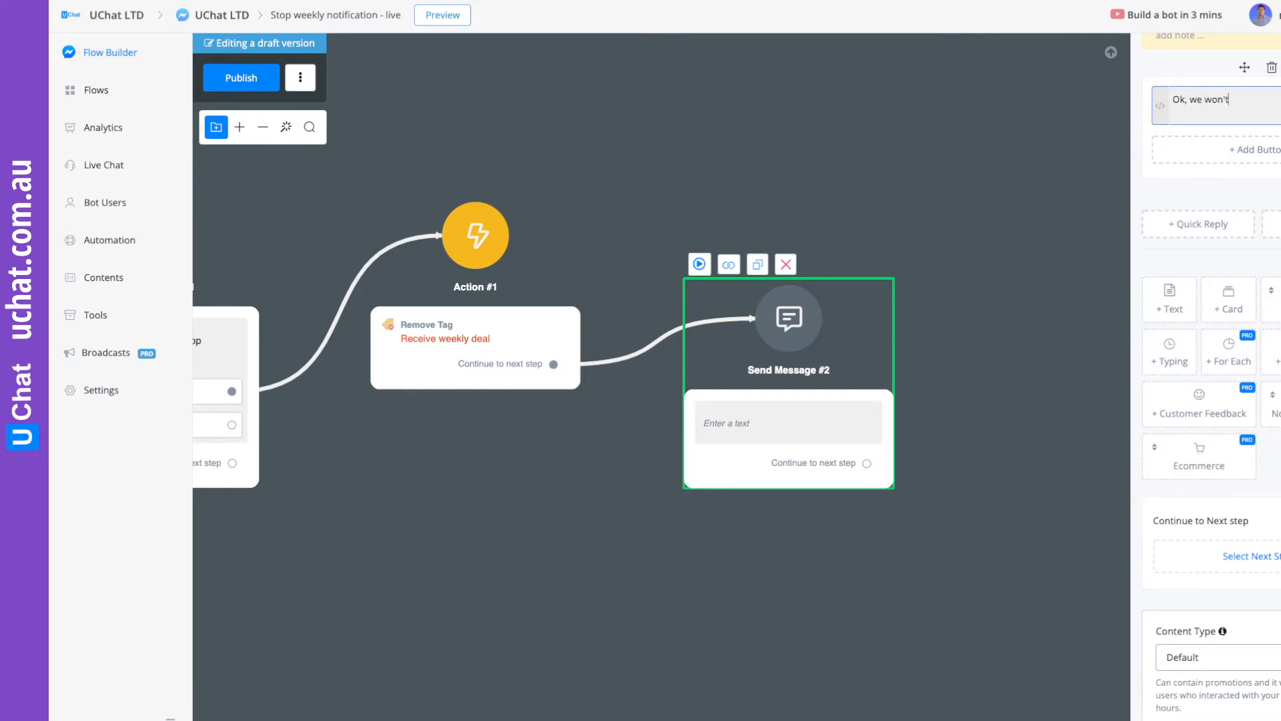
type(" send you")
type("ore.")
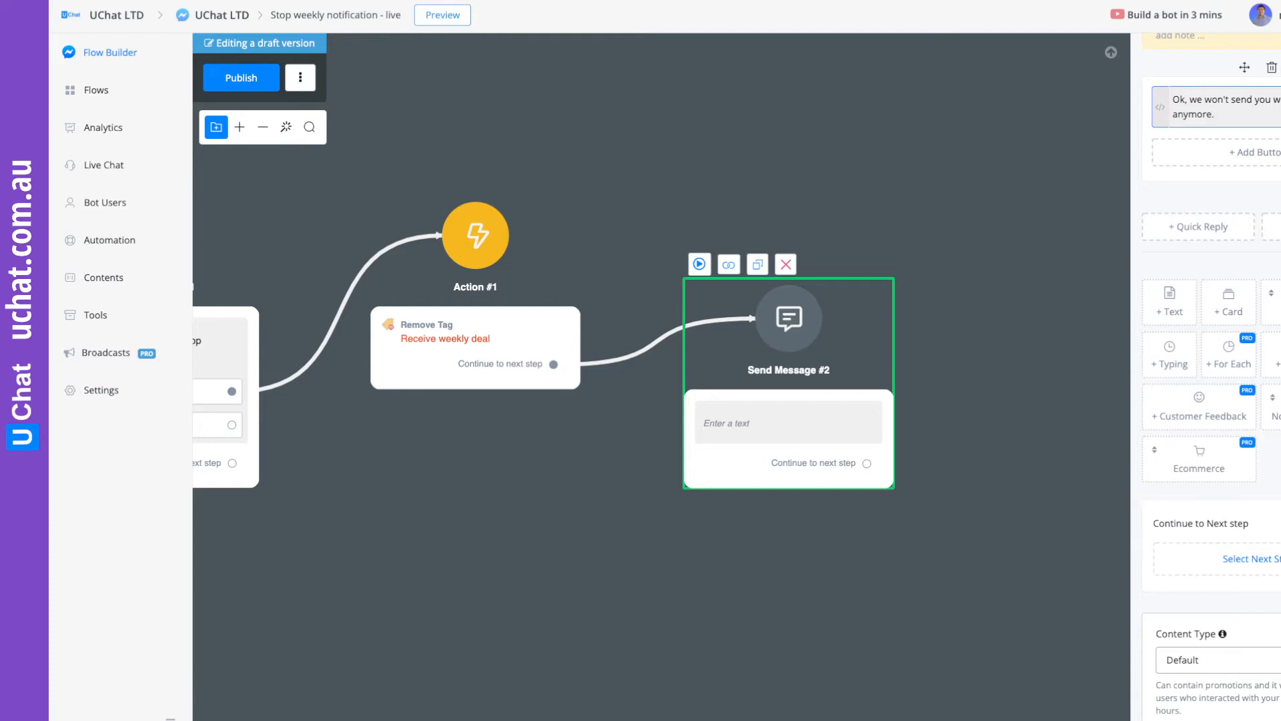
left_click(947, 143)
Connect the Just kidding button to a new Send Message step with the text "We are glad you are still here.".
left_click_drag(560, 509, 875, 329)
left_click_drag(619, 245, 534, 438)
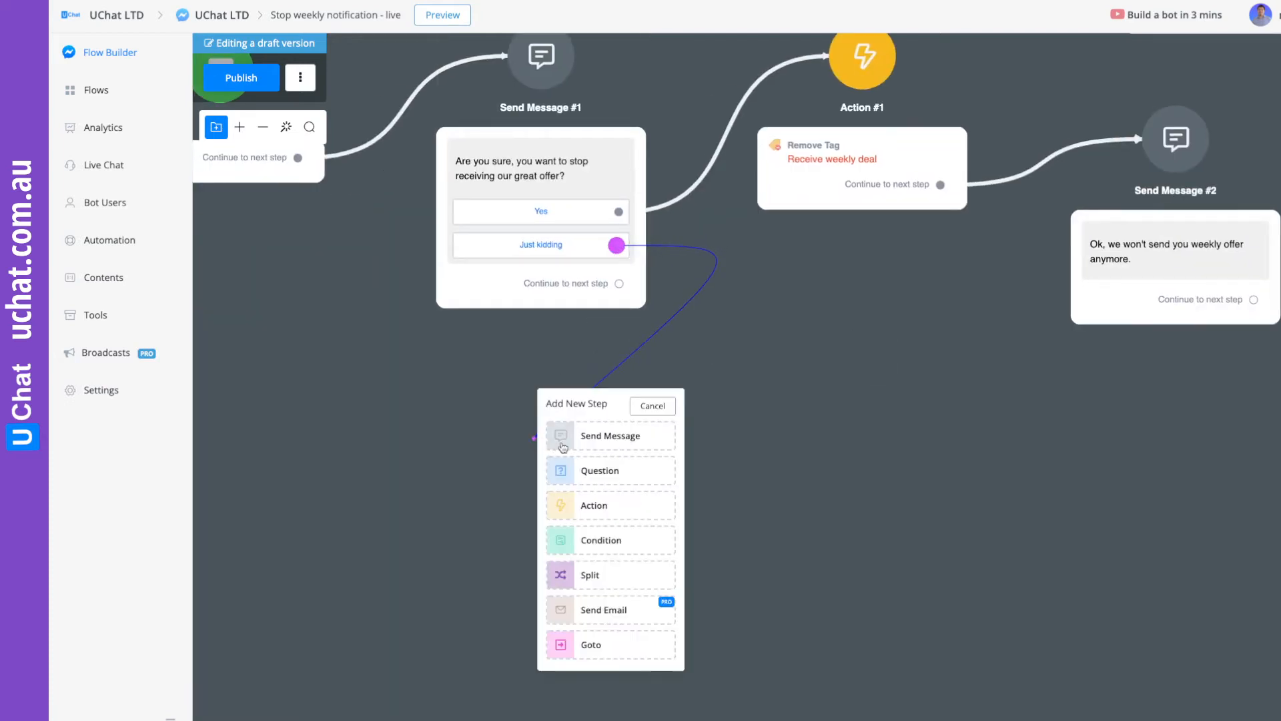
left_click(596, 441)
left_click(1166, 242)
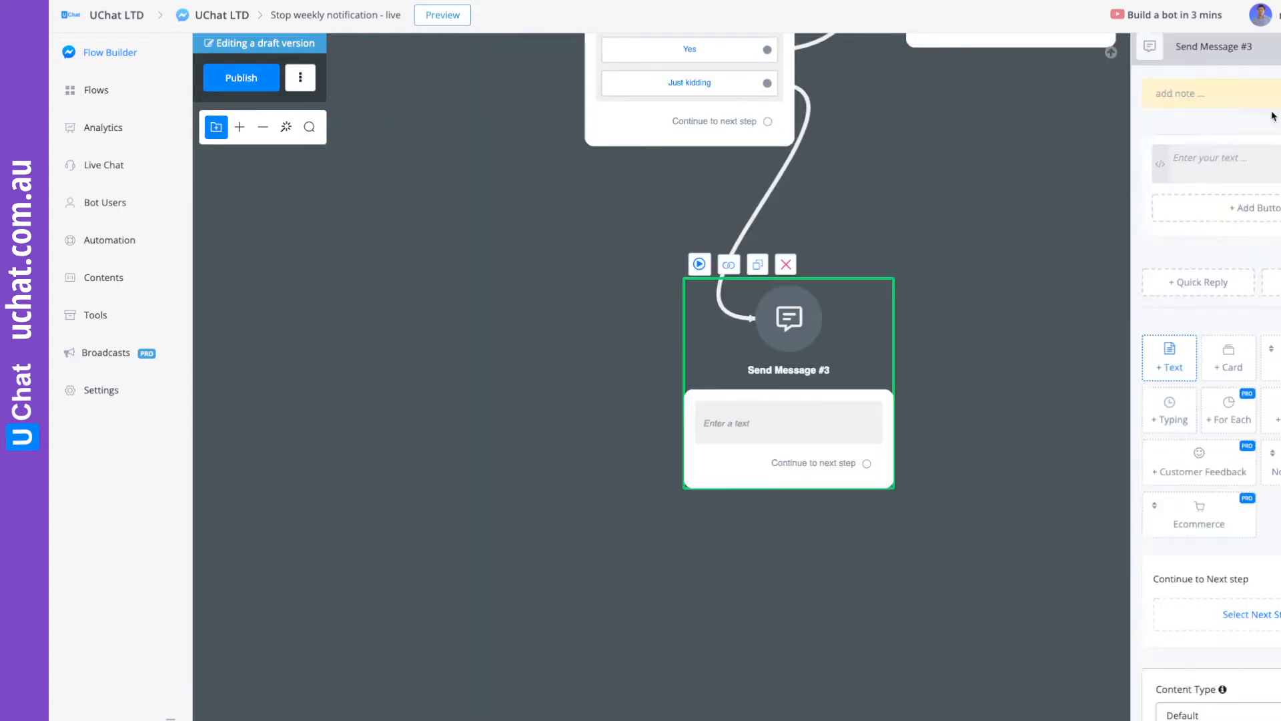
type("We are")
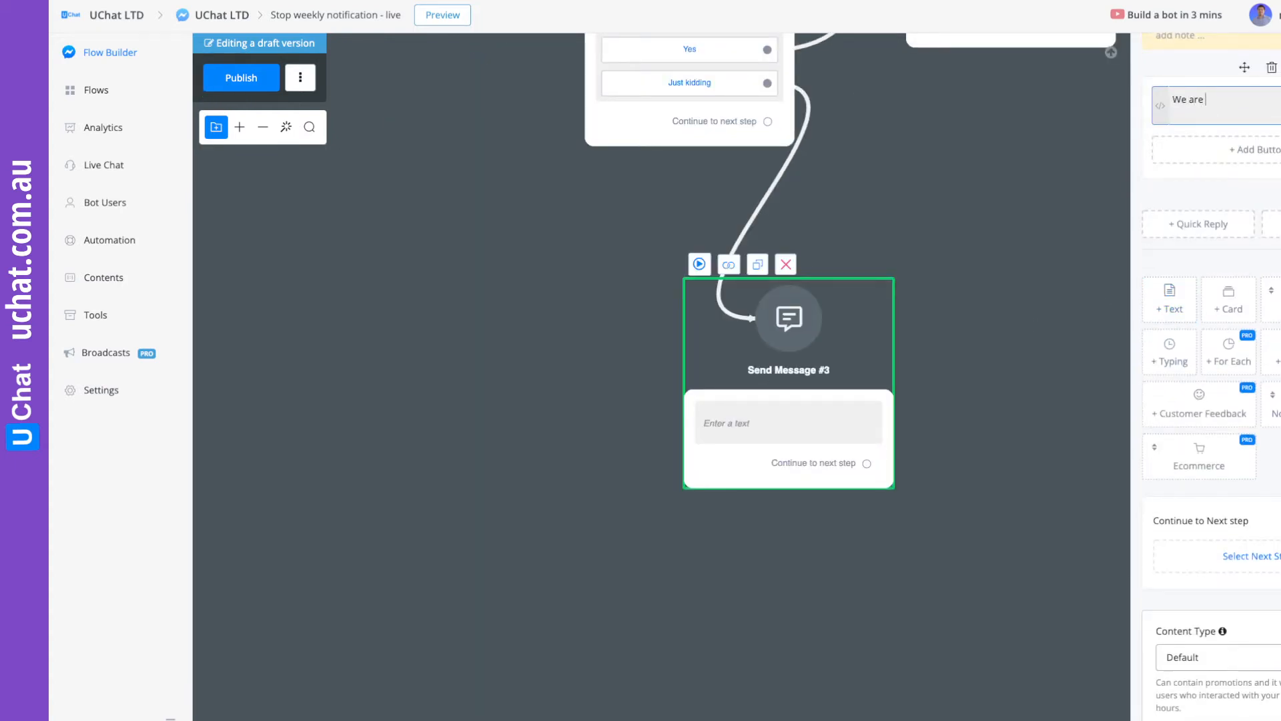
type(" glad you are still")
left_click(944, 306)
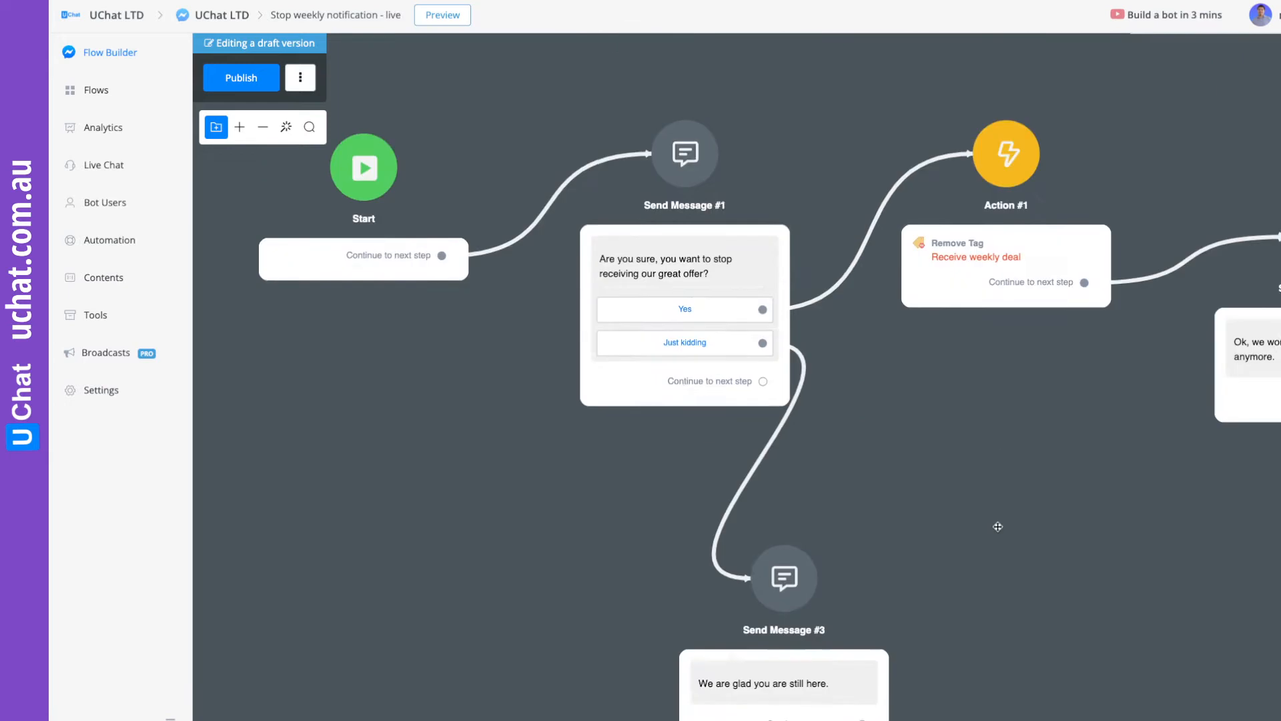
Rearrange the action and message blocks on the canvas and publish the sub flow.
left_click_drag(875, 691, 885, 675)
left_click_drag(1066, 295, 1066, 422)
left_click_drag(1252, 418, 1214, 387)
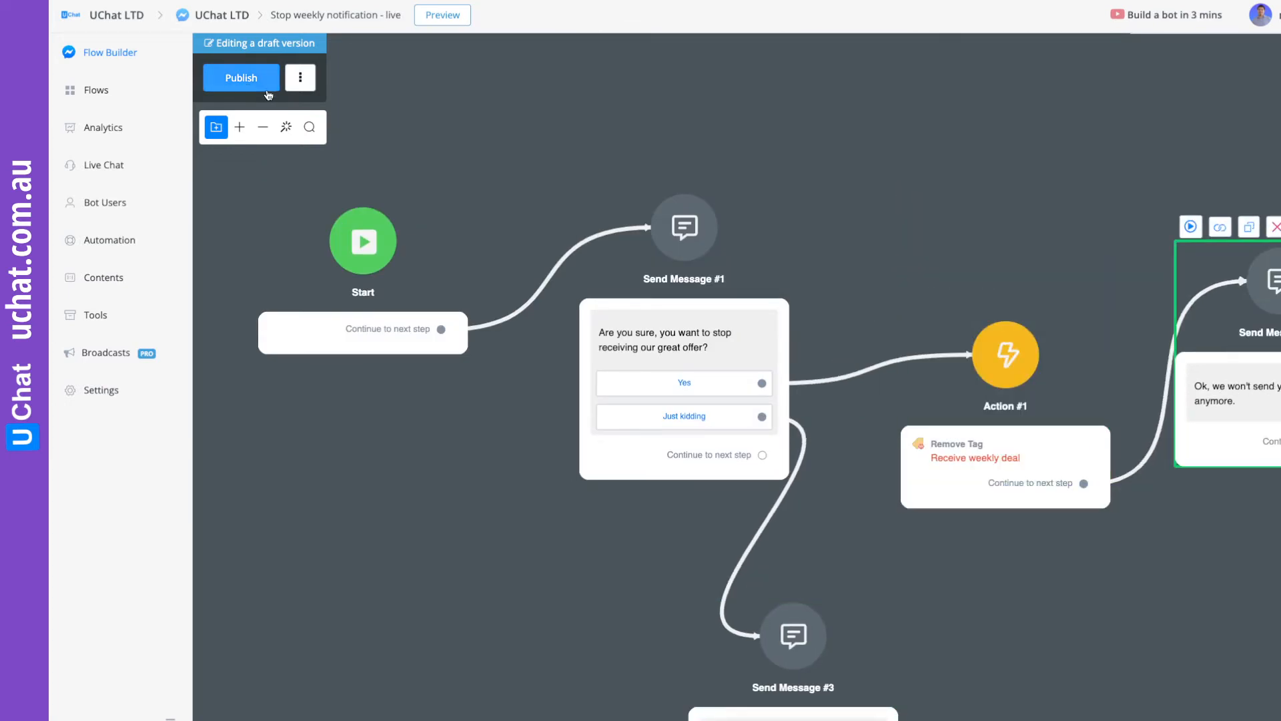
left_click(244, 80)
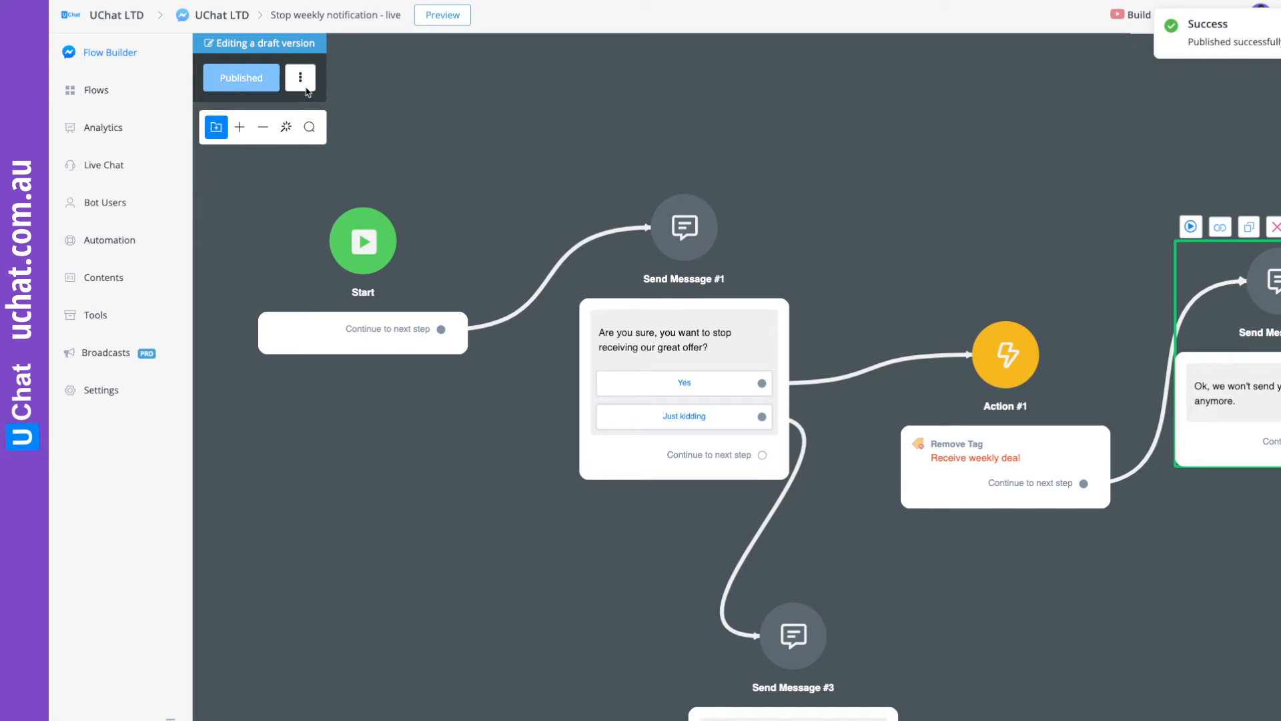
Assign the "Stop weekly notification - live" sub flow as the New Weekly Offer topic's stop-notification flow.
left_click(107, 278)
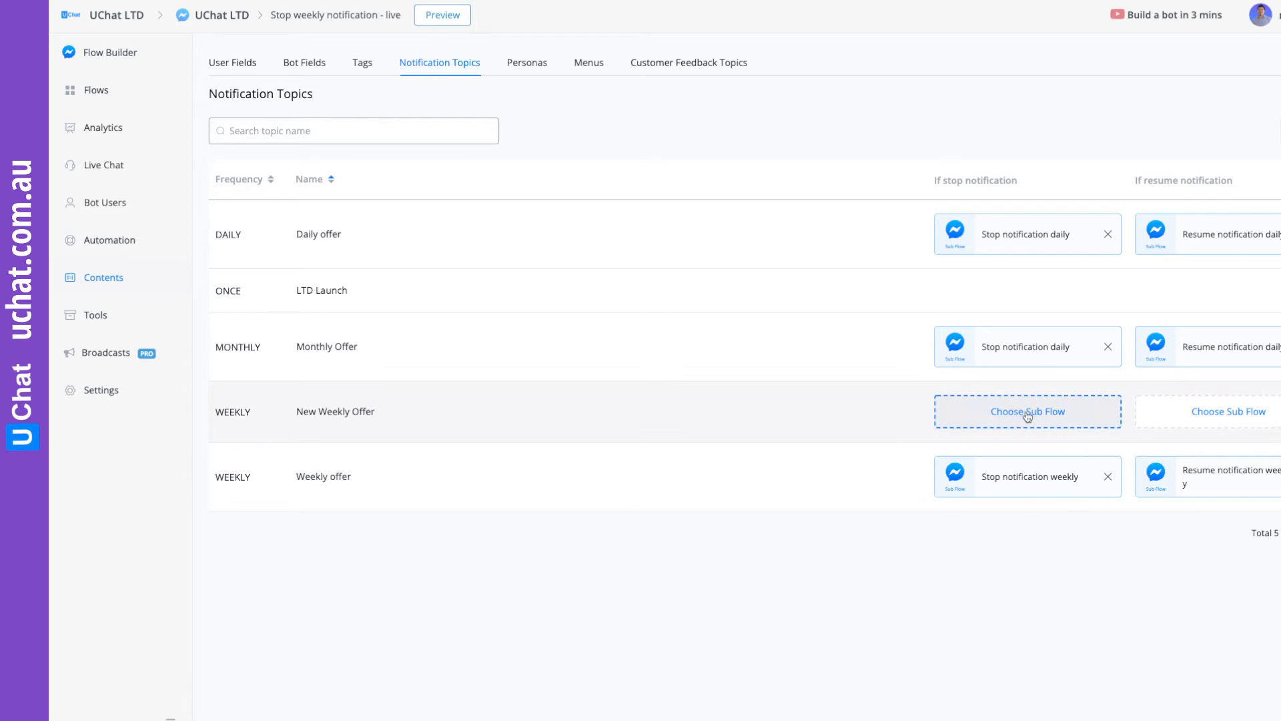
left_click(1028, 414)
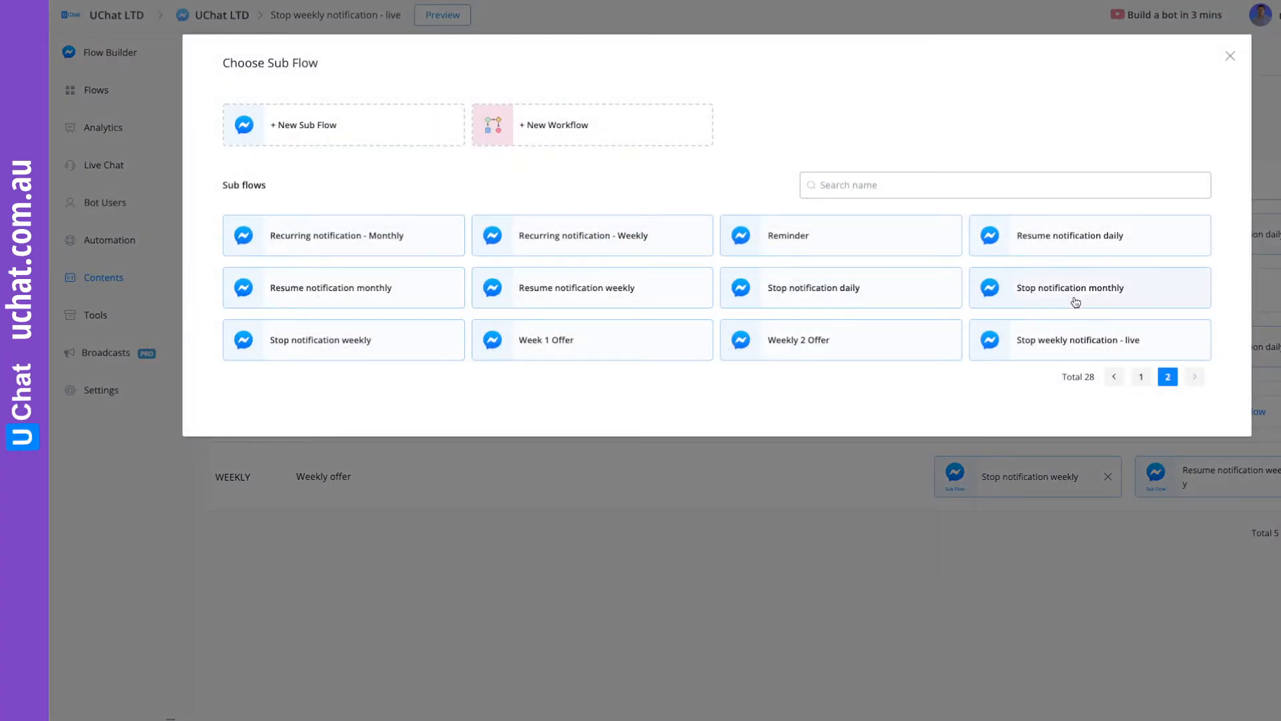
left_click(1079, 341)
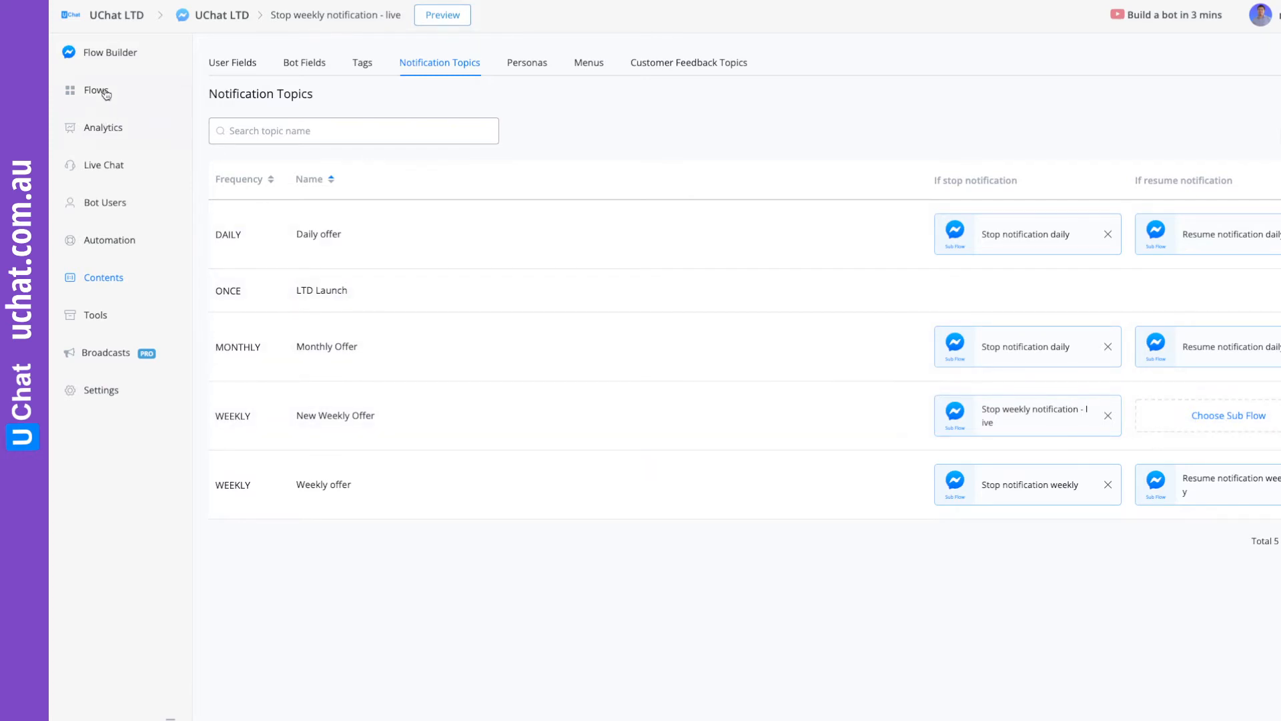
Create a new Facebook sub flow named "Resume weekly notification - live".
left_click(106, 94)
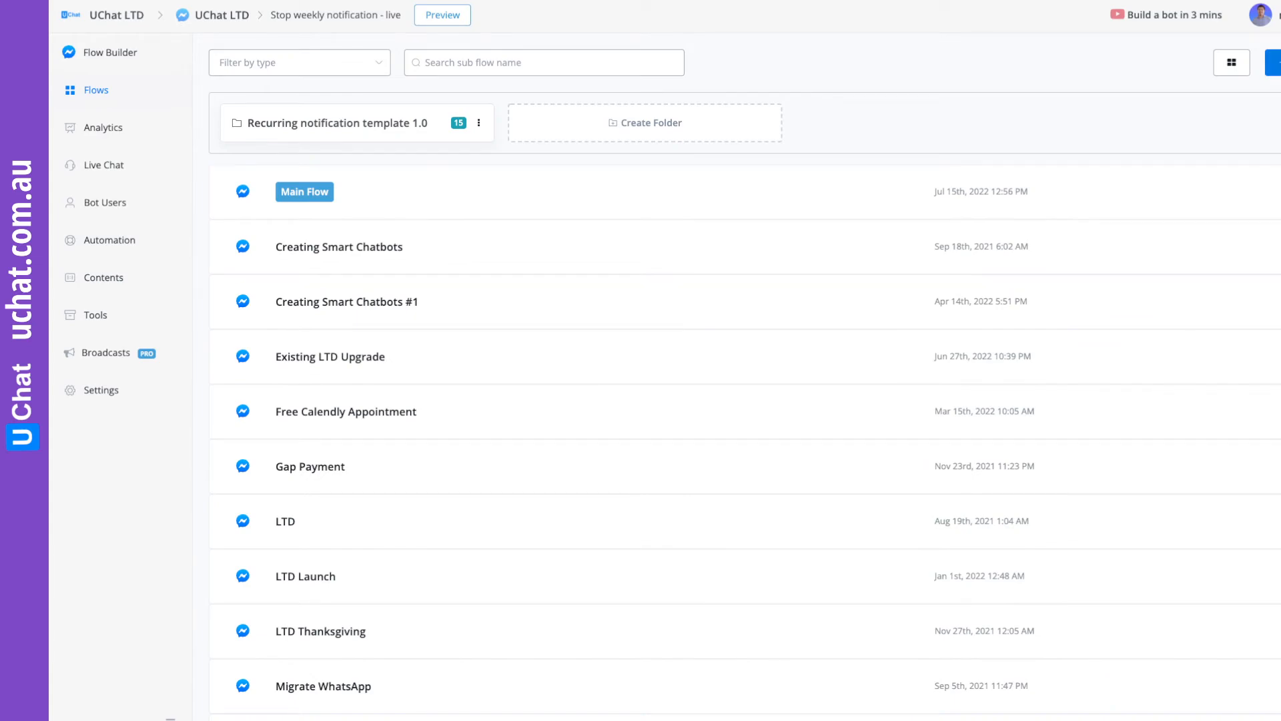
left_click(1273, 62)
left_click(533, 241)
type("Re")
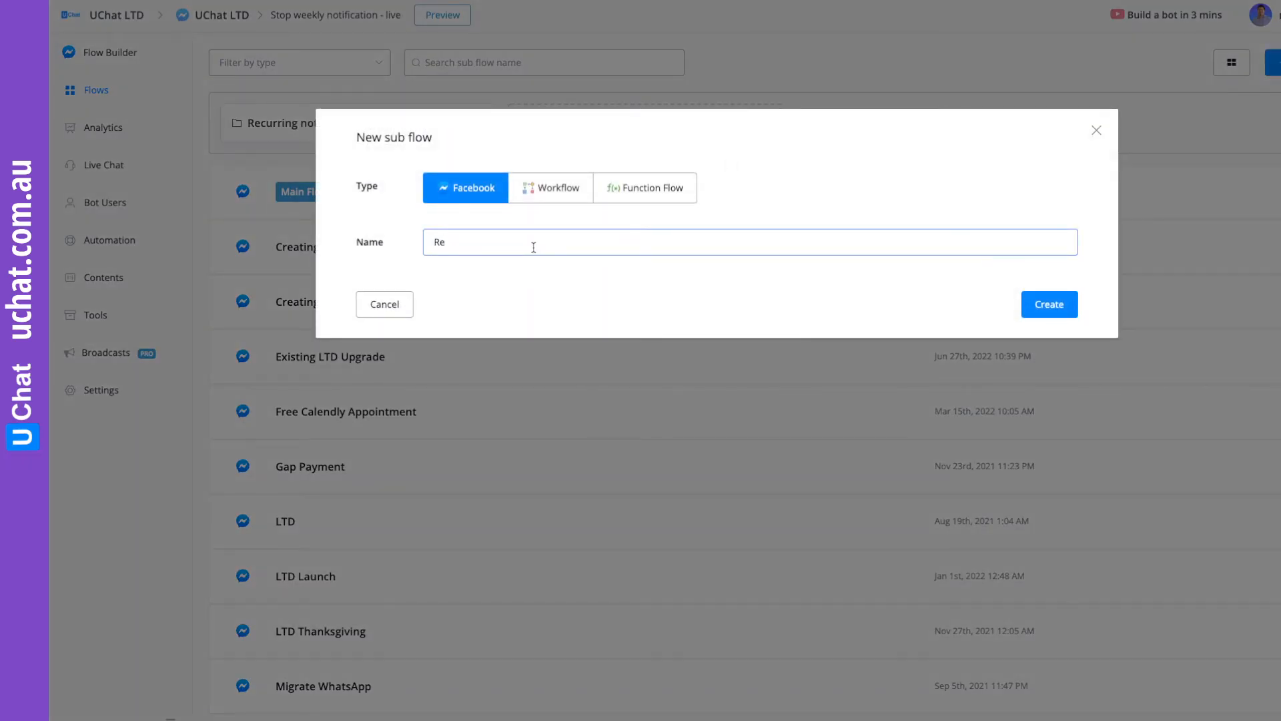
type("sume weekly notification - live")
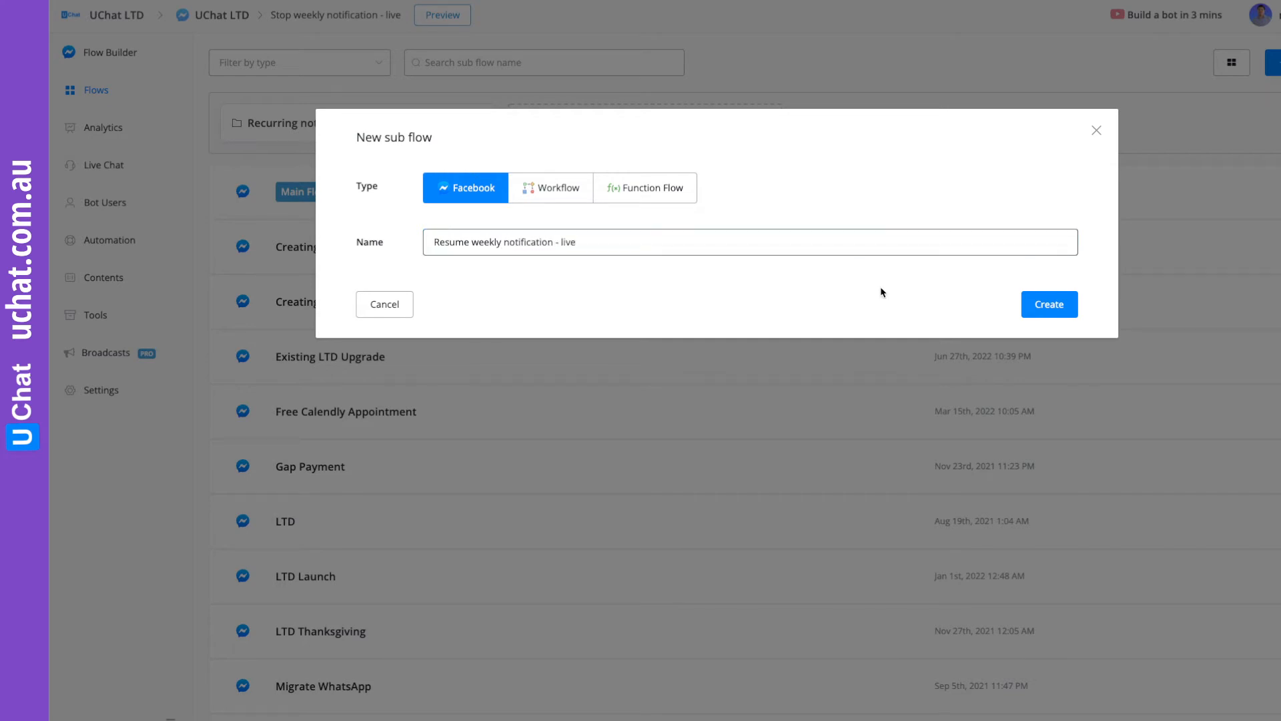
left_click(1057, 307)
Connect the Start block to a new Send Message step with the text "Welcome back to our weekly offer!".
left_click_drag(967, 220, 603, 180)
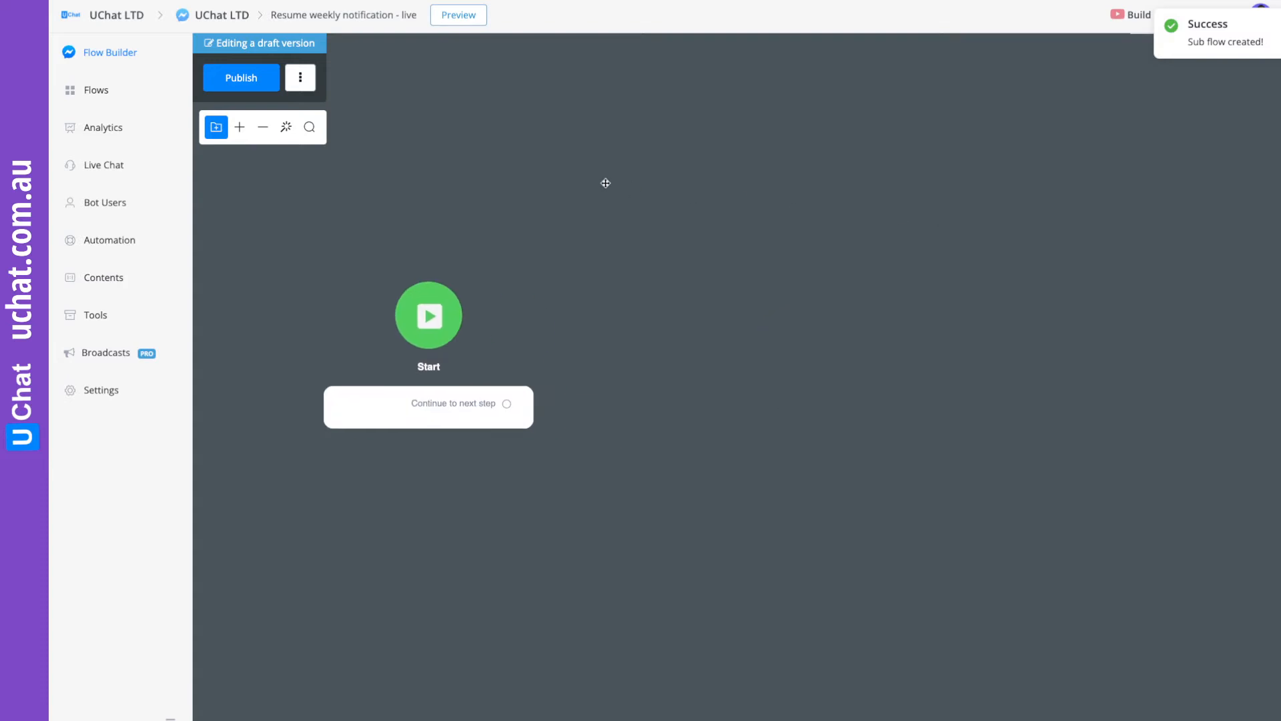
left_click_drag(704, 367, 565, 390)
left_click_drag(386, 414, 530, 270)
left_click(584, 309)
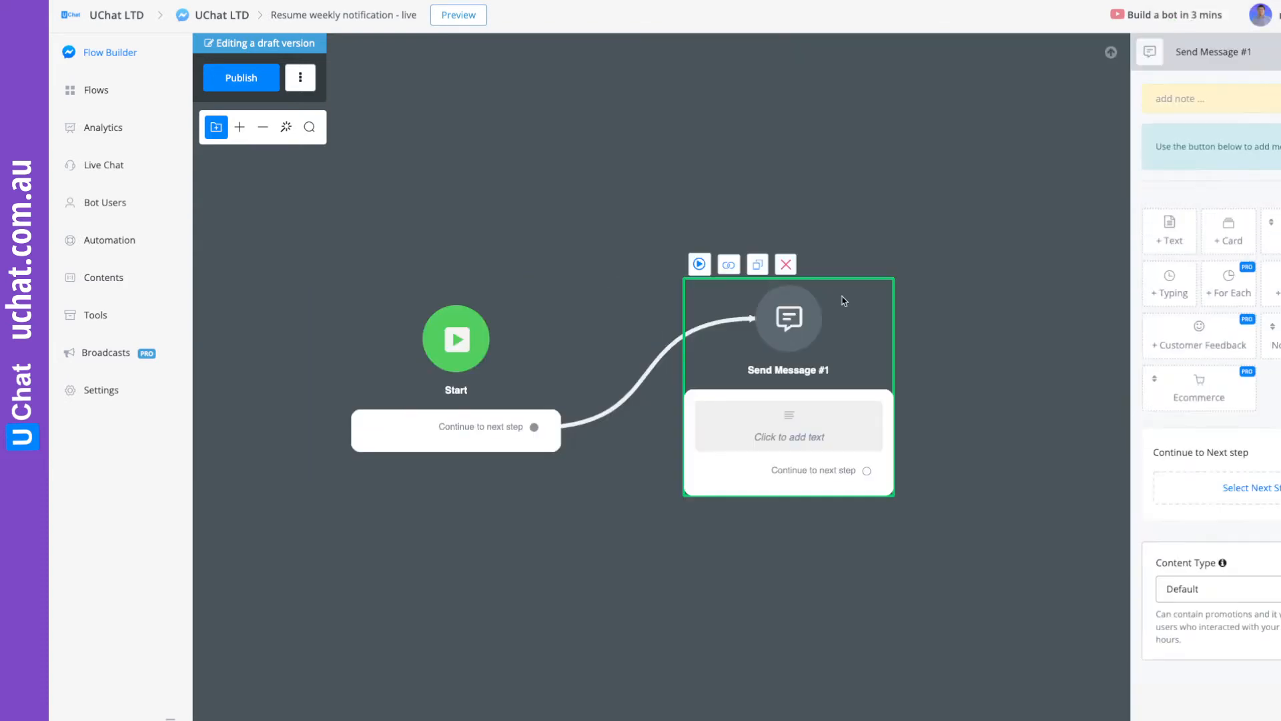
left_click(1191, 105)
type("Welcome back to our we")
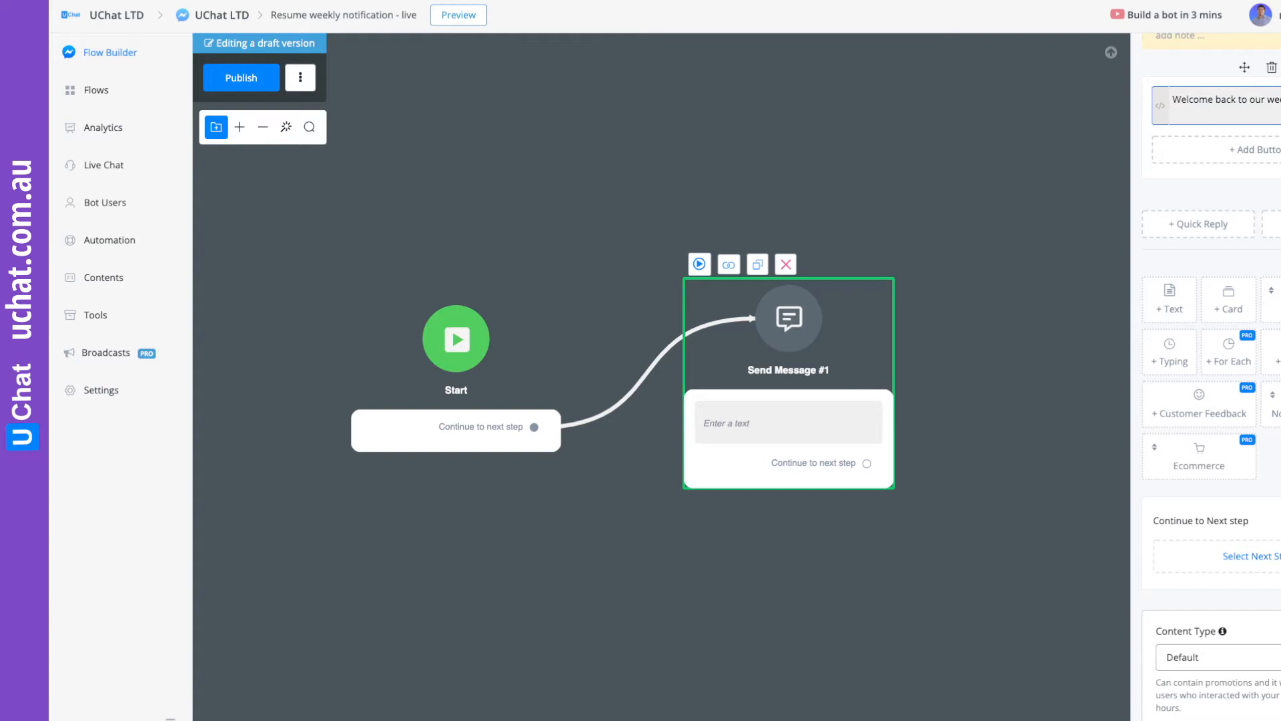
left_click(1168, 241)
Add an image below the welcome text using the Minions "Welcome back!" GIF found by searching for "welcome back".
mouse_move(1274, 300)
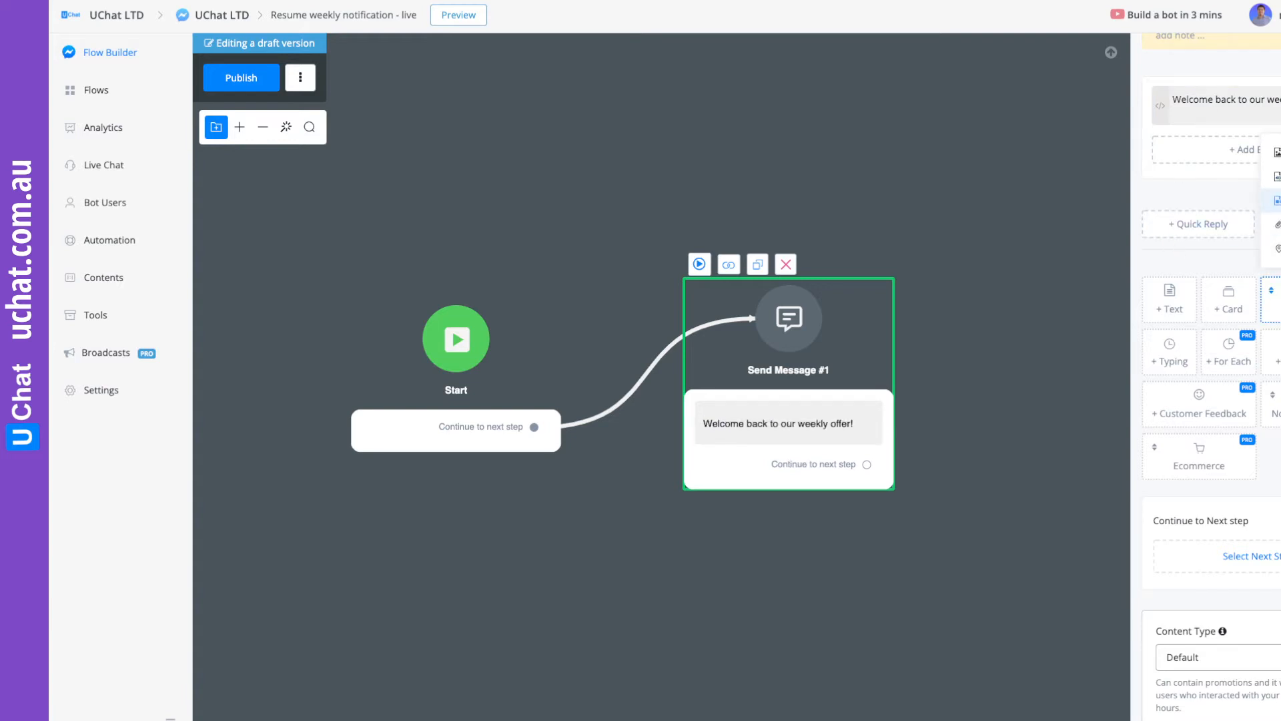
left_click(1275, 152)
left_click(1265, 129)
left_click(533, 105)
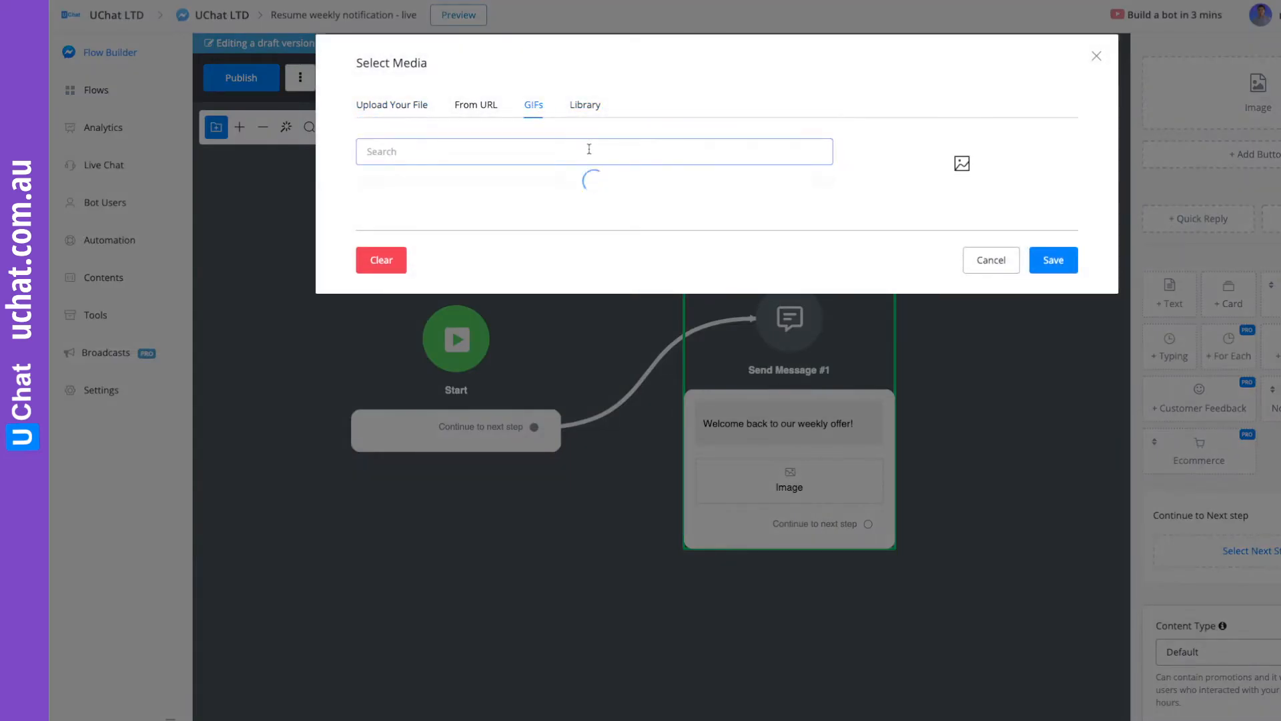
left_click(589, 149)
type("welcome back")
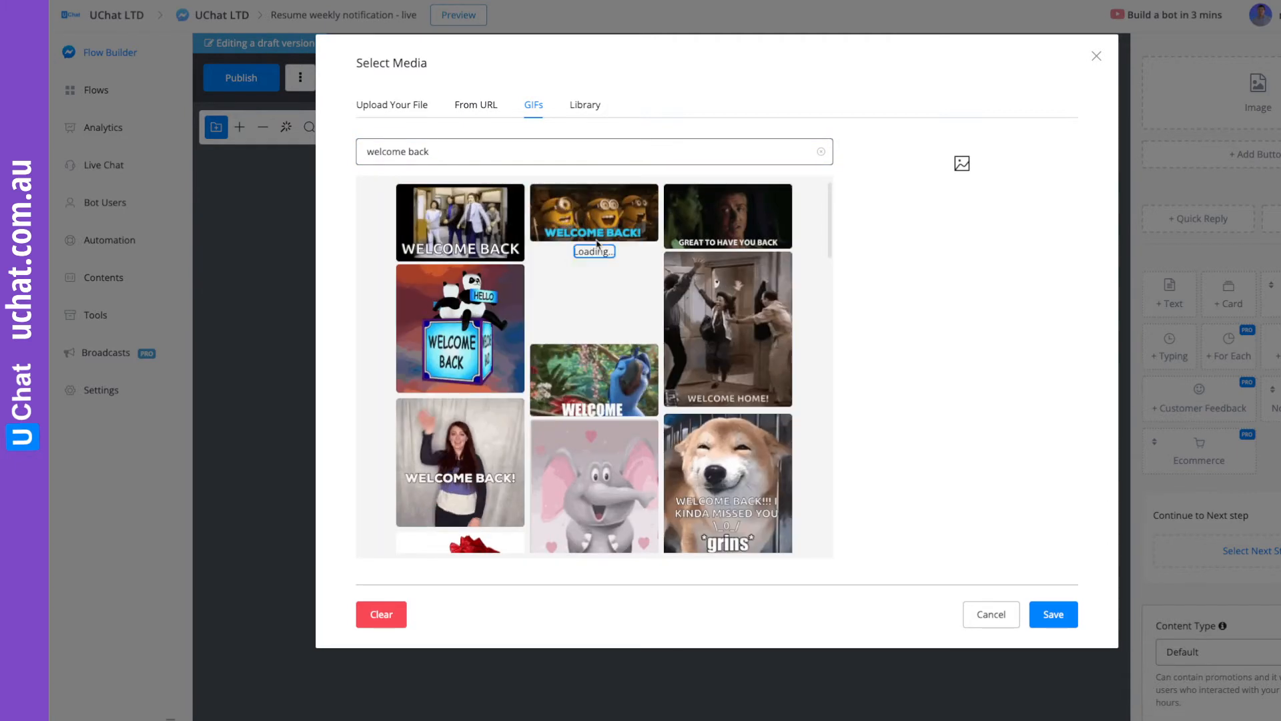
left_click(569, 224)
left_click(1051, 614)
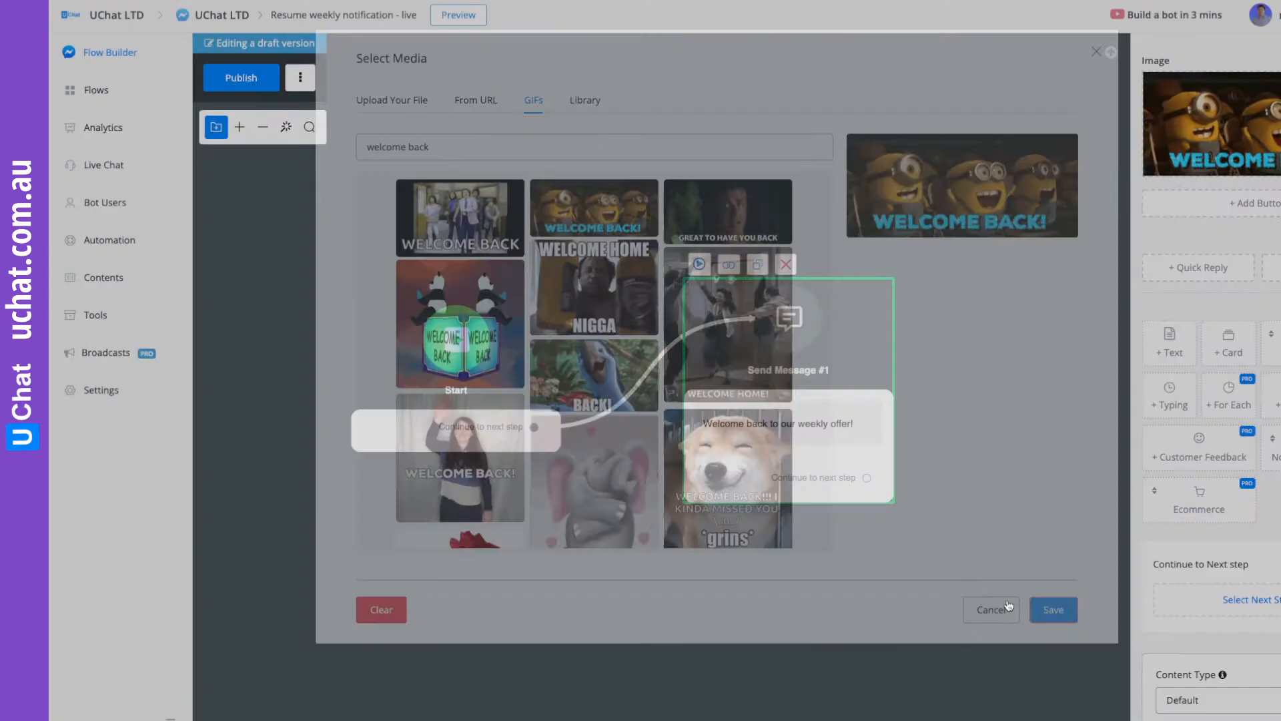
left_click(918, 543)
Connect the welcome message to a new Action step that adds the tag "Receive weekly deal".
left_click_drag(782, 378, 731, 311)
left_click_drag(734, 460, 861, 300)
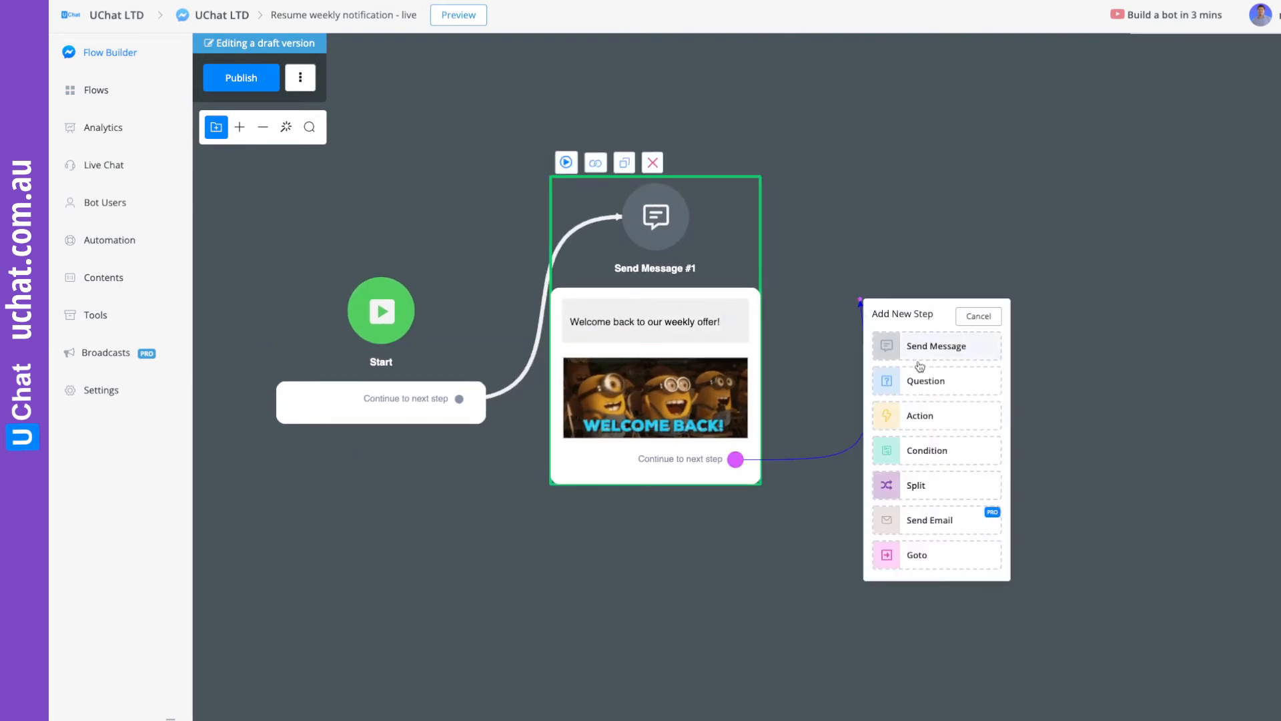
left_click(924, 415)
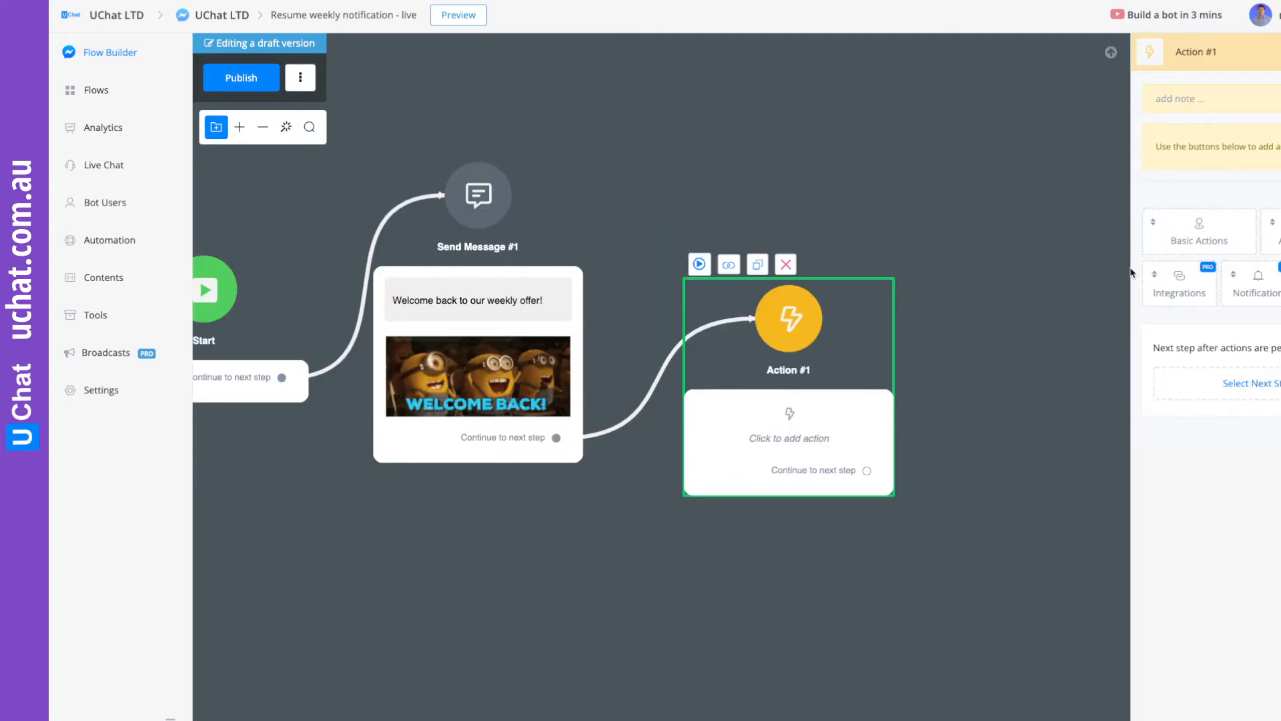
left_click(1194, 233)
left_click(1213, 237)
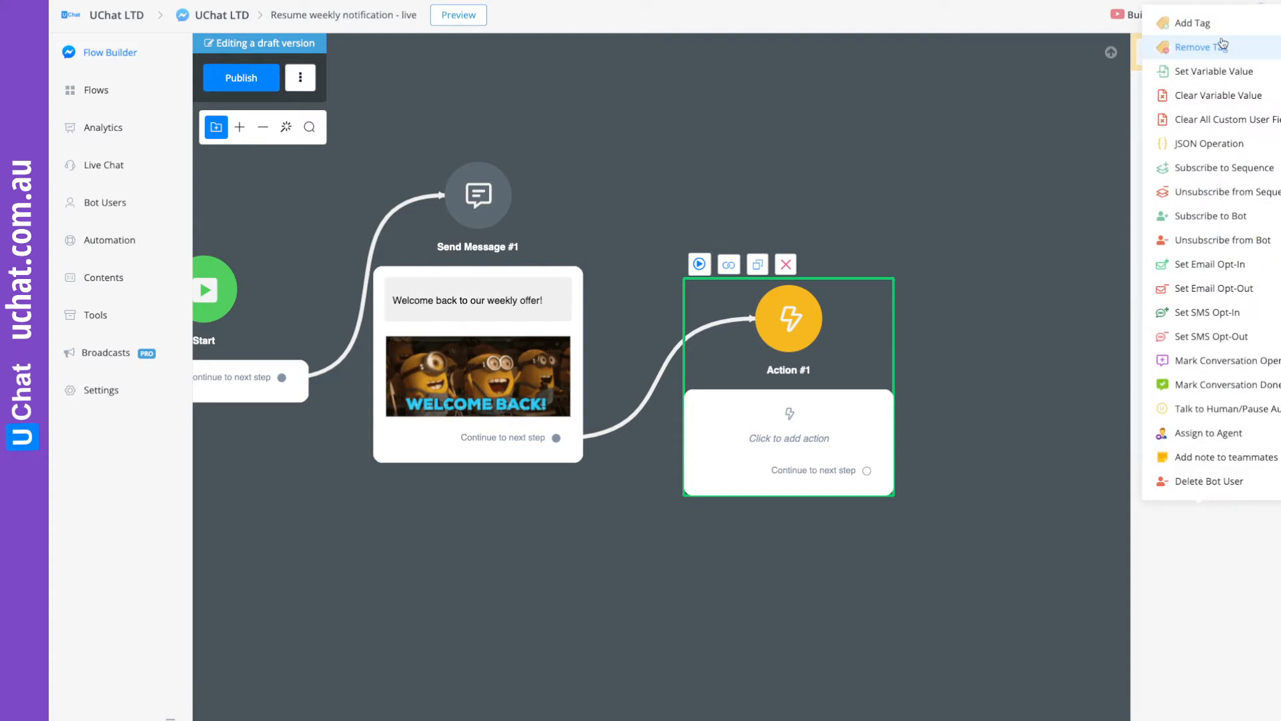
left_click(1191, 20)
left_click(1187, 195)
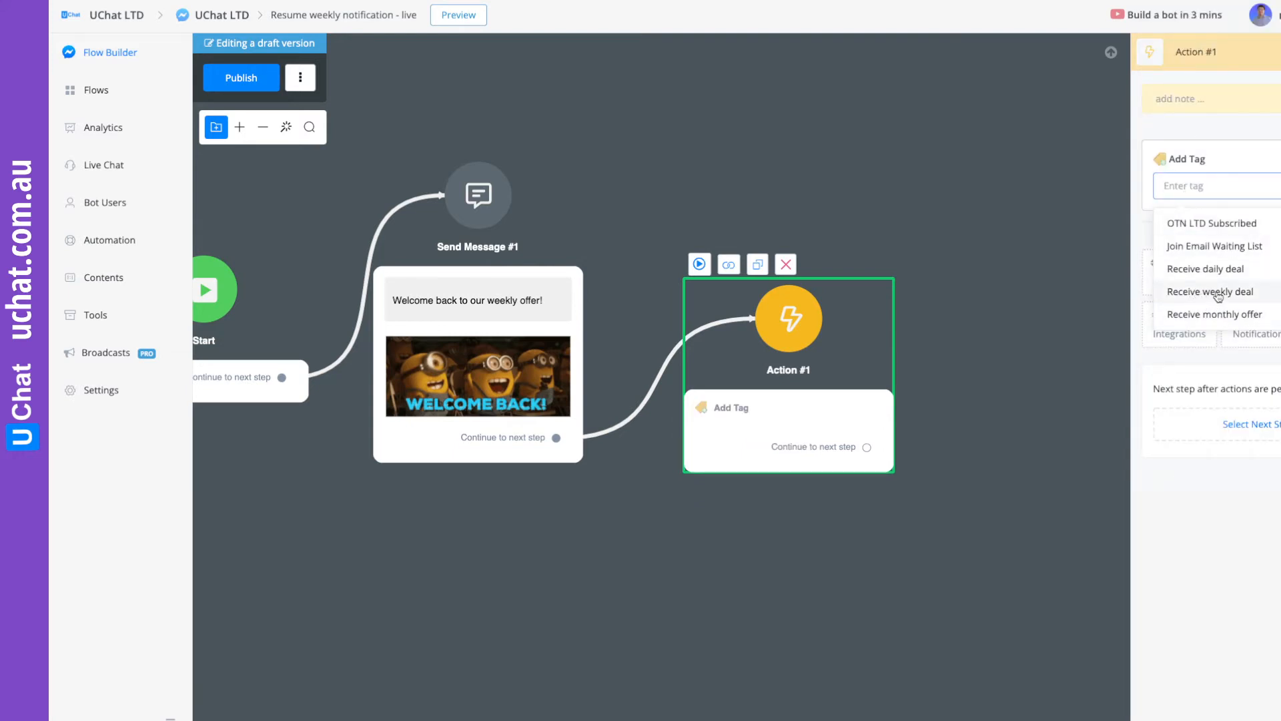
left_click(1199, 294)
Shift the tag action block slightly upward on the canvas and publish the resume sub flow.
left_click(948, 304)
left_click_drag(867, 341, 863, 314)
left_click(248, 83)
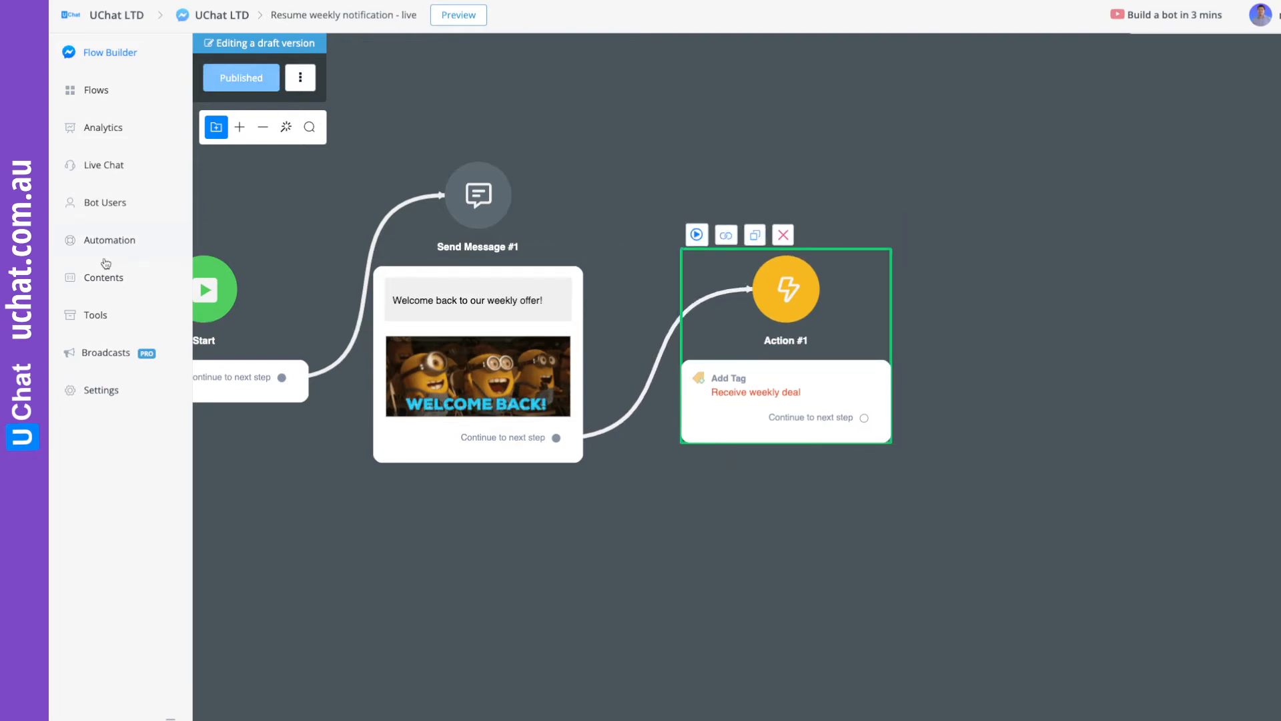
Assign the "Resume weekly notification - live" sub flow as the New Weekly Offer topic's resume-notification flow.
left_click(99, 283)
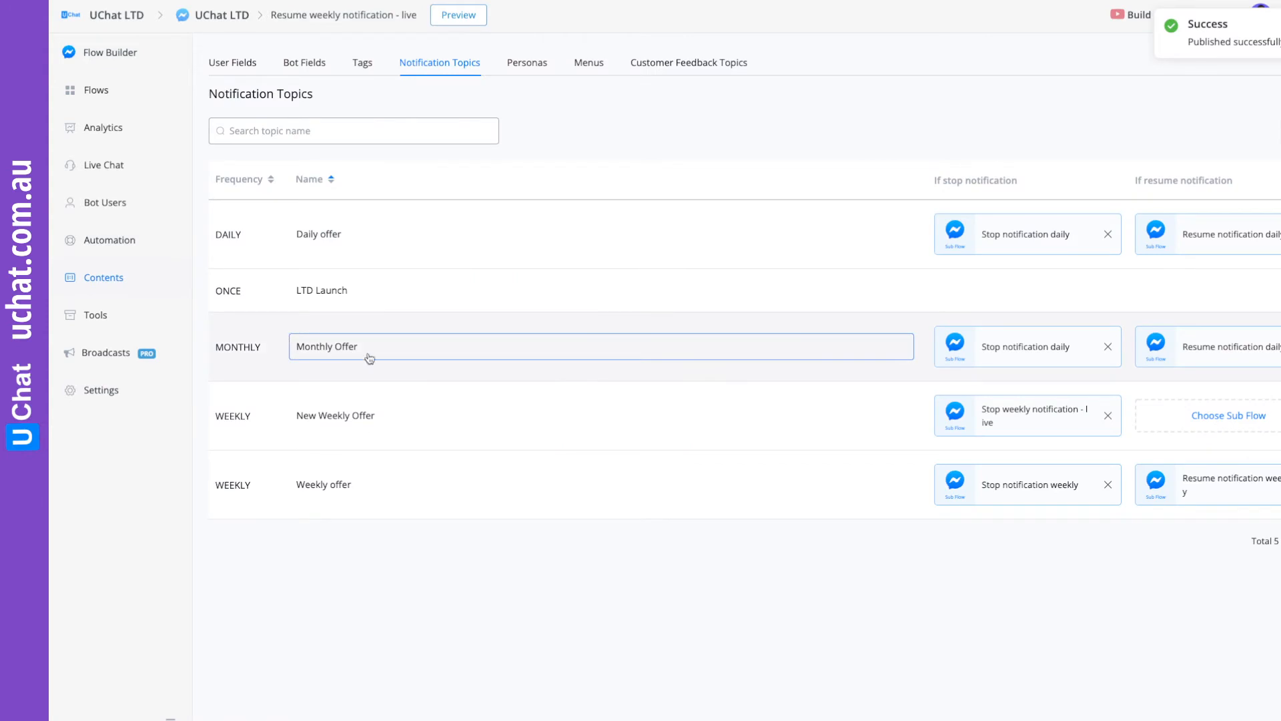
left_click(1239, 427)
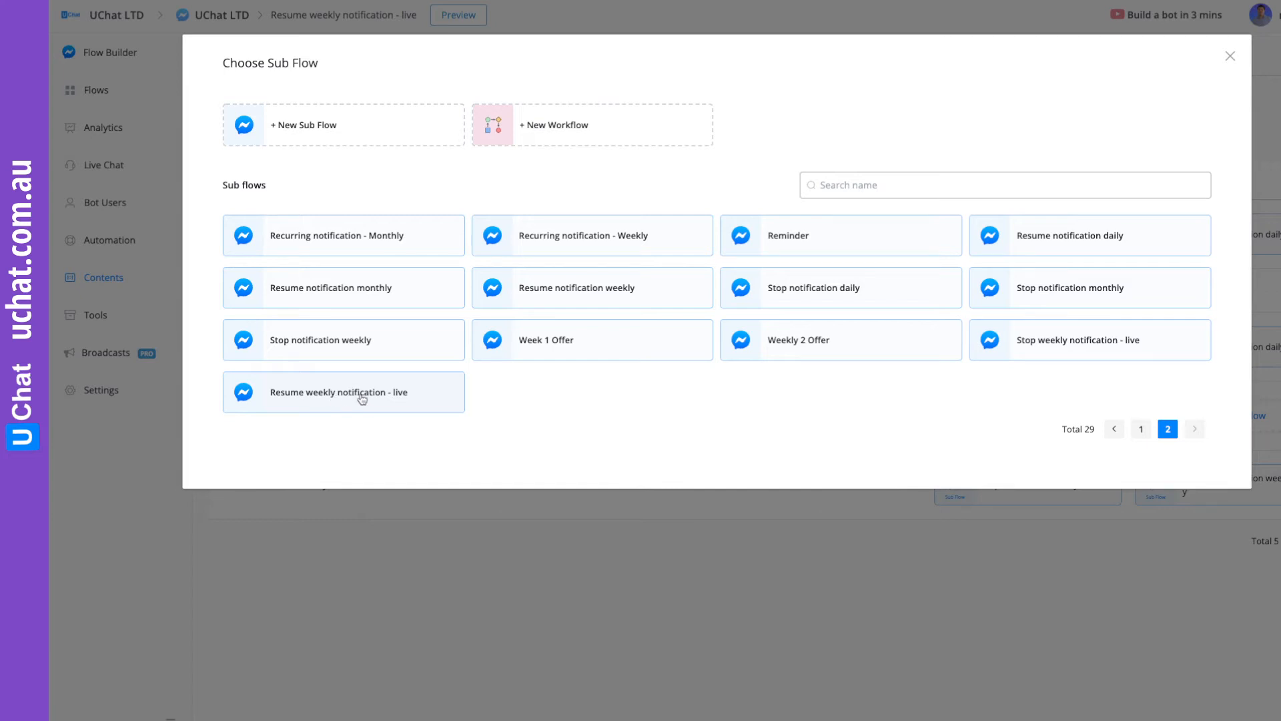
left_click(359, 399)
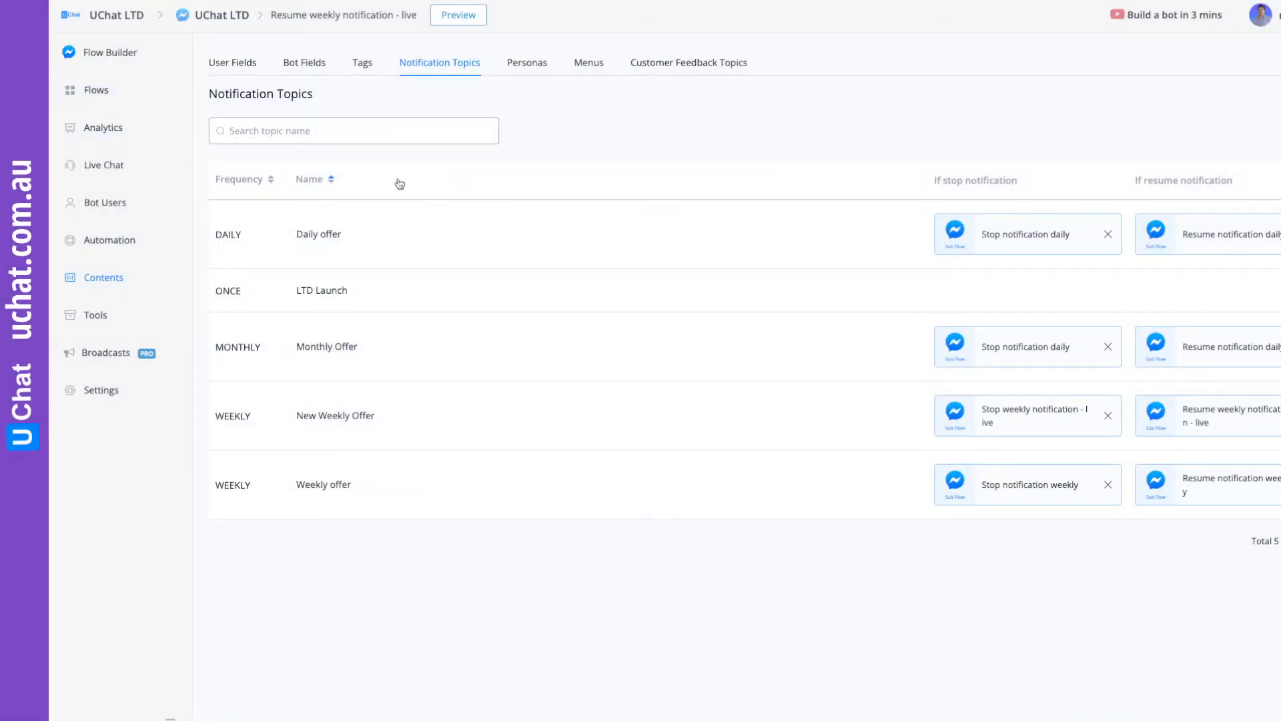
Create a new Facebook sub flow named "Weekly offer opt-in request - Live" and publish it.
left_click(100, 93)
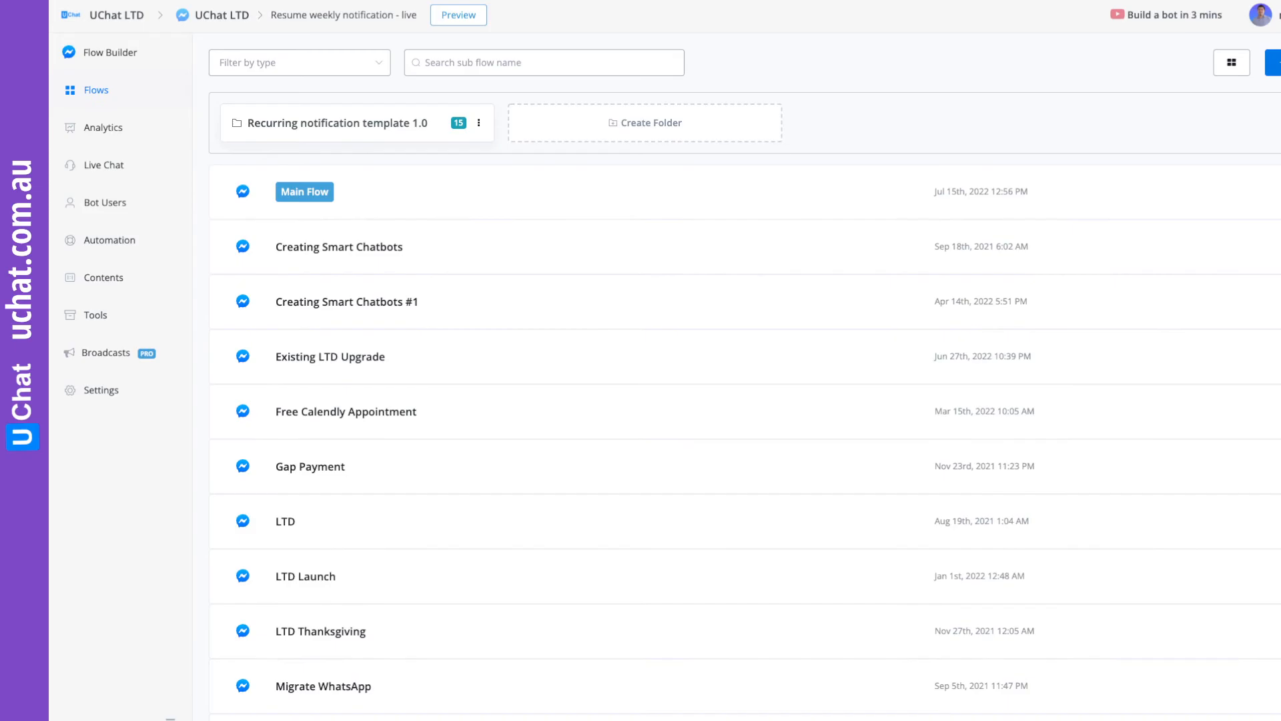
left_click(1274, 62)
left_click(545, 241)
type("Weekly offer opt-in request - Li")
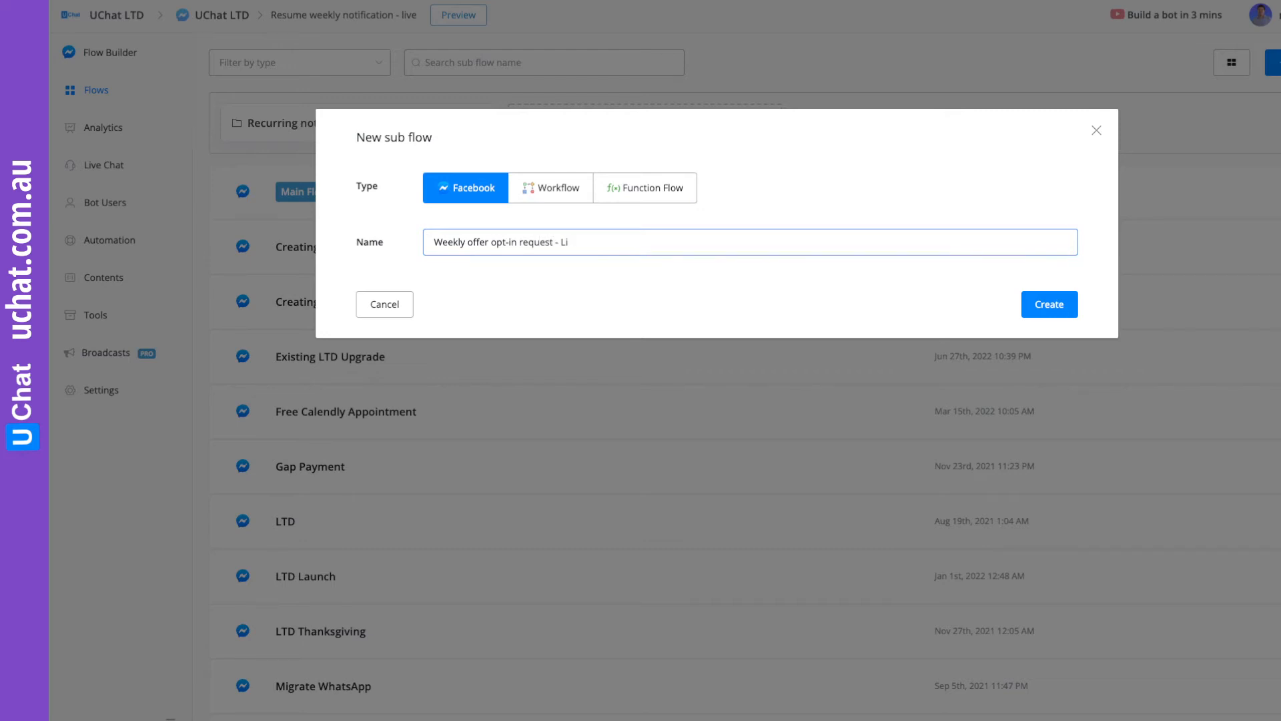
left_click(1045, 305)
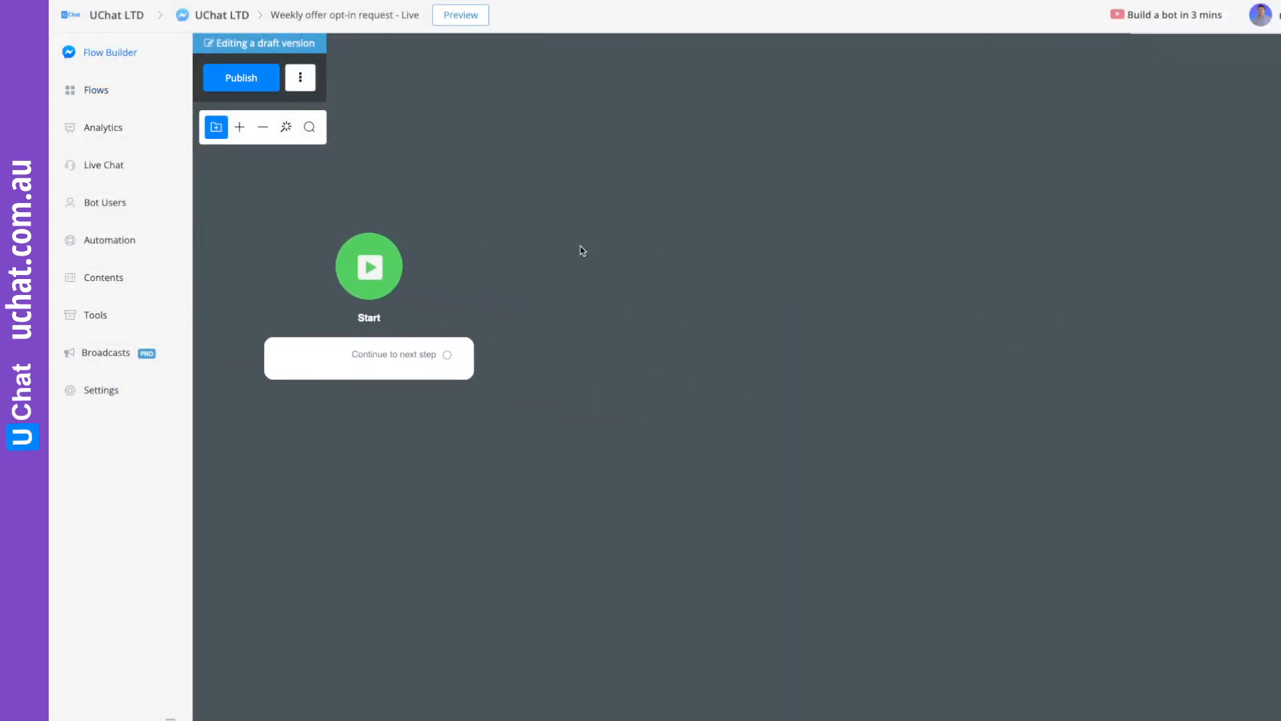
left_click(270, 91)
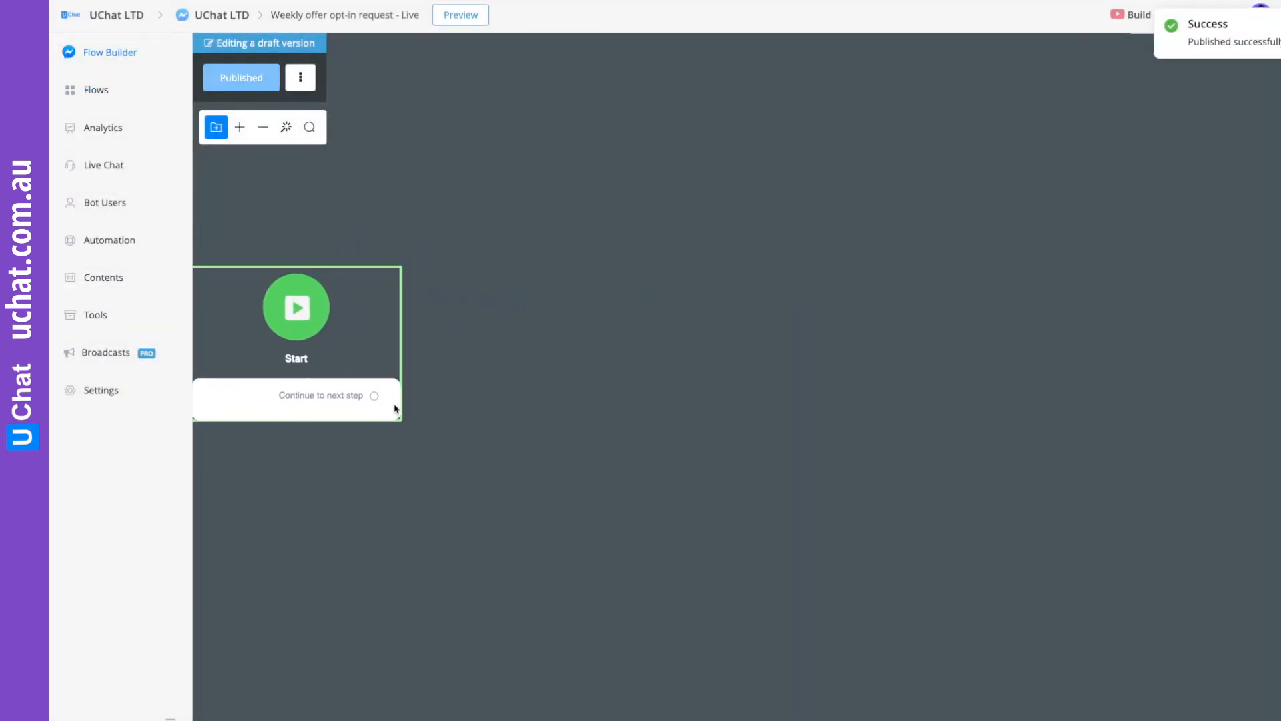
Connect the Start block to a new Send Message step with the text "Do you want to receive our weekly offer?".
left_click_drag(375, 400, 538, 291)
left_click(588, 336)
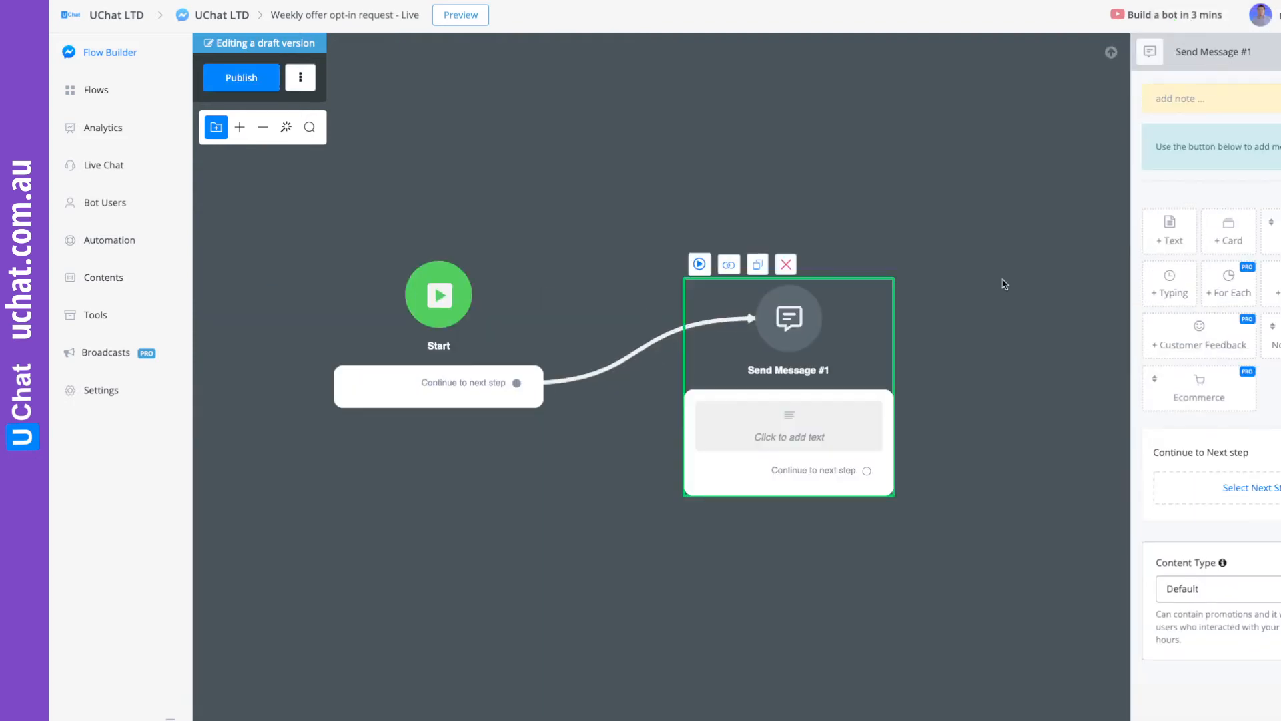
left_click(1169, 235)
type("Do")
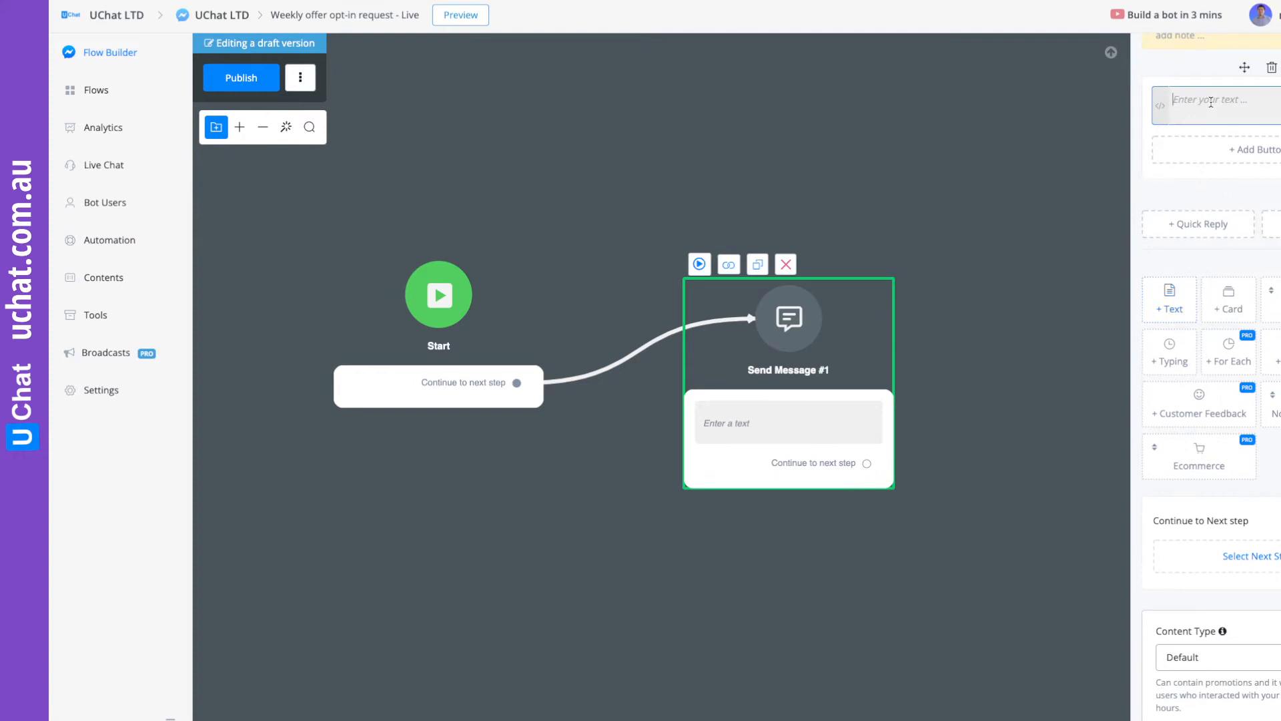
type(" you want to receive o")
Add a quick reply titled "Yes" to the weekly offer question.
left_click(1198, 223)
left_click(609, 138)
type("Yes")
left_click(1054, 459)
left_click_drag(1021, 485, 661, 459)
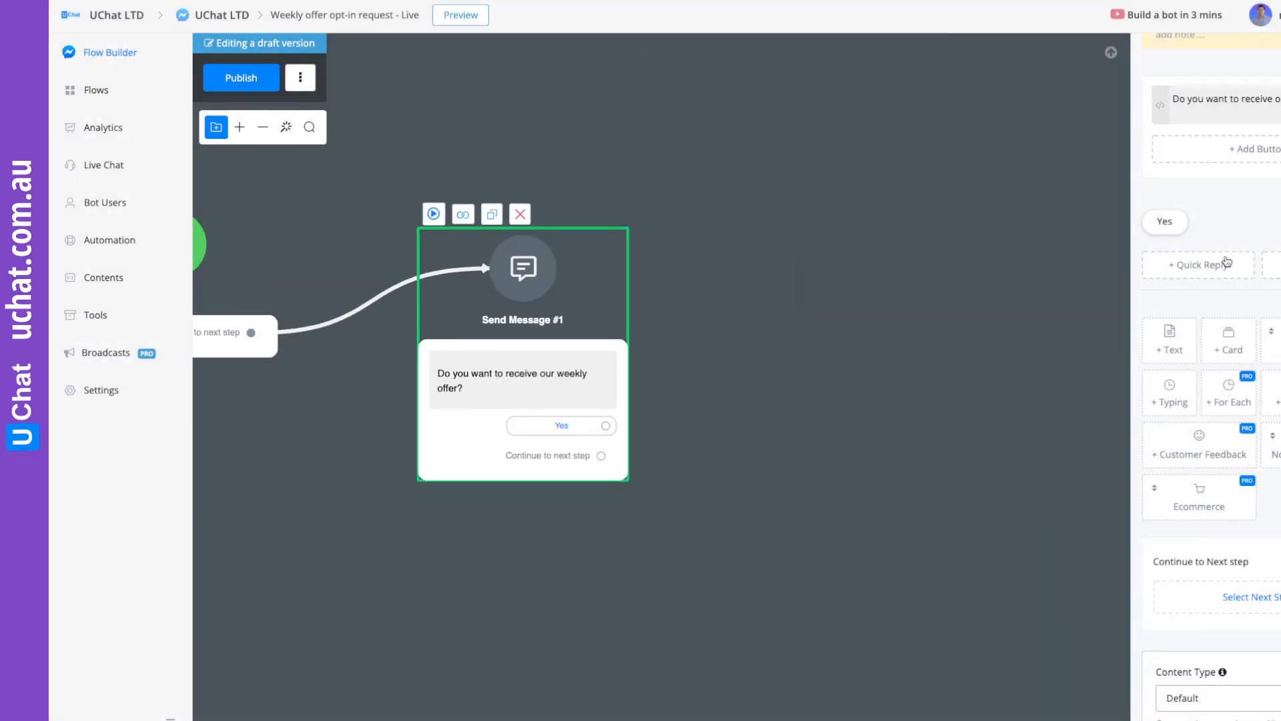
Add a second quick reply titled "No, thanks" to the weekly offer question.
left_click(1187, 265)
left_click(654, 138)
type("No, thanks")
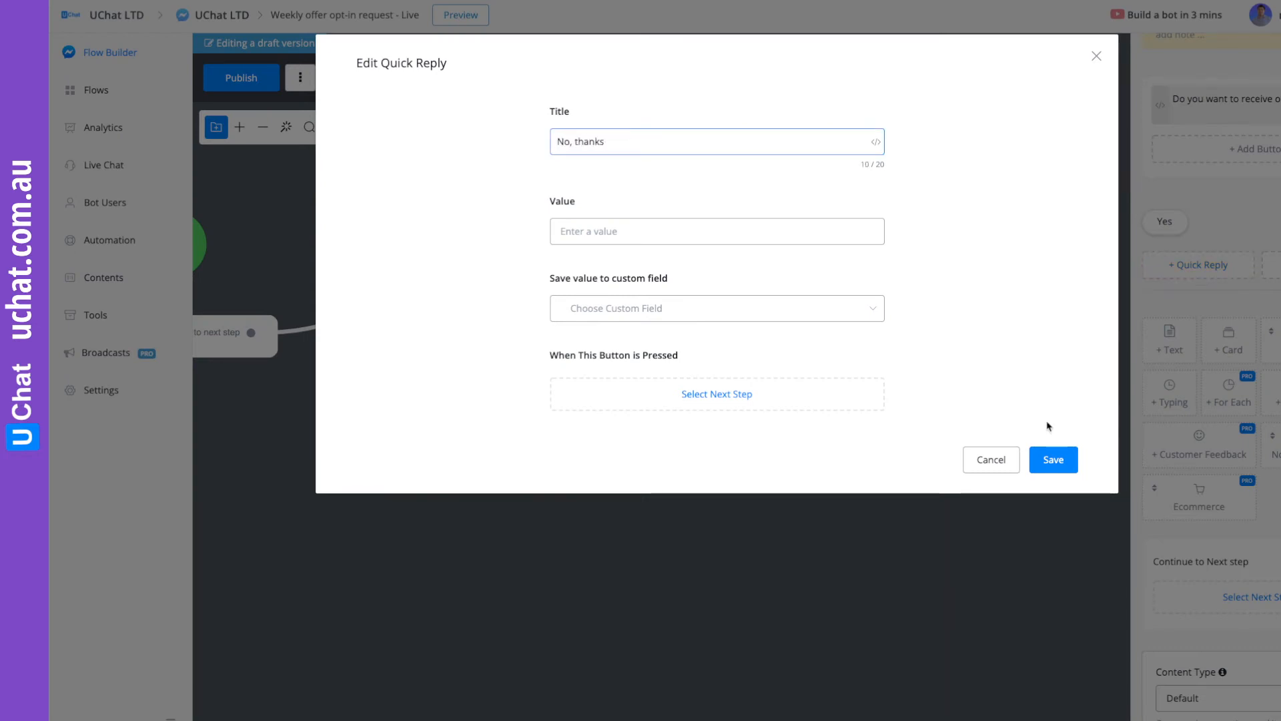
left_click(1054, 459)
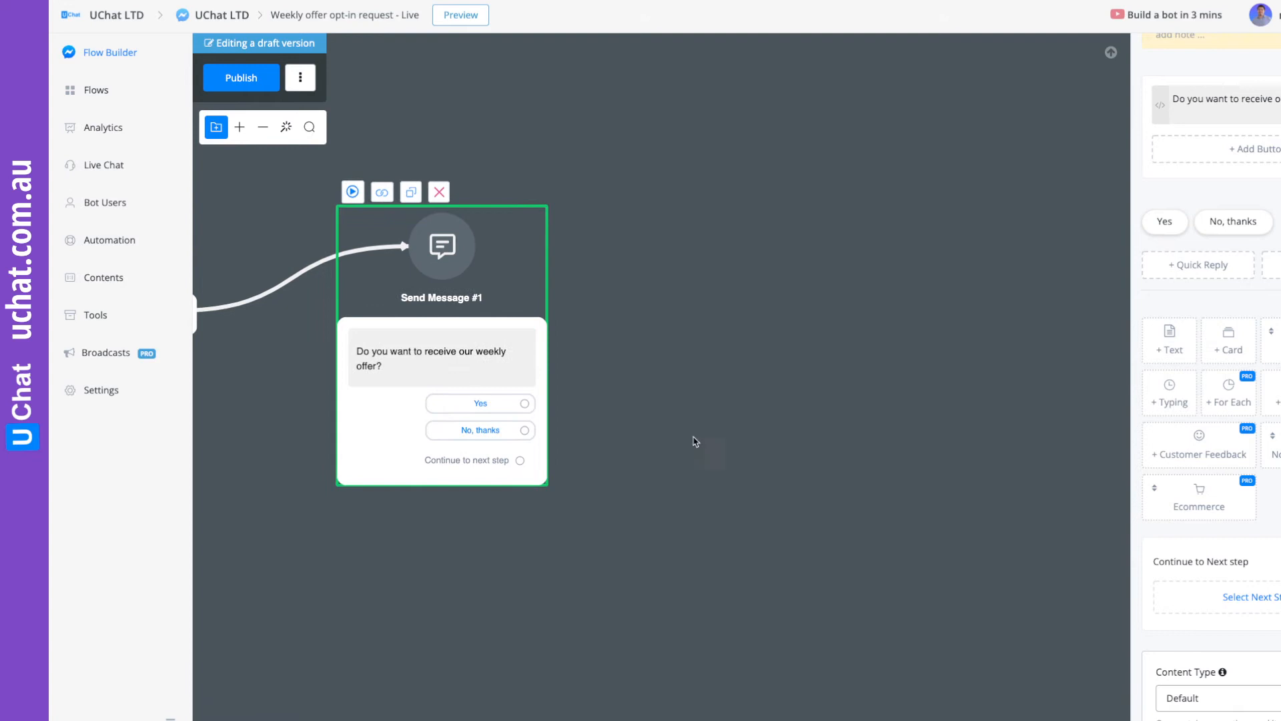
Connect the Yes reply to a new Send Message step containing a weekly notification request for the New Weekly Offer topic.
left_click_drag(455, 412, 627, 248)
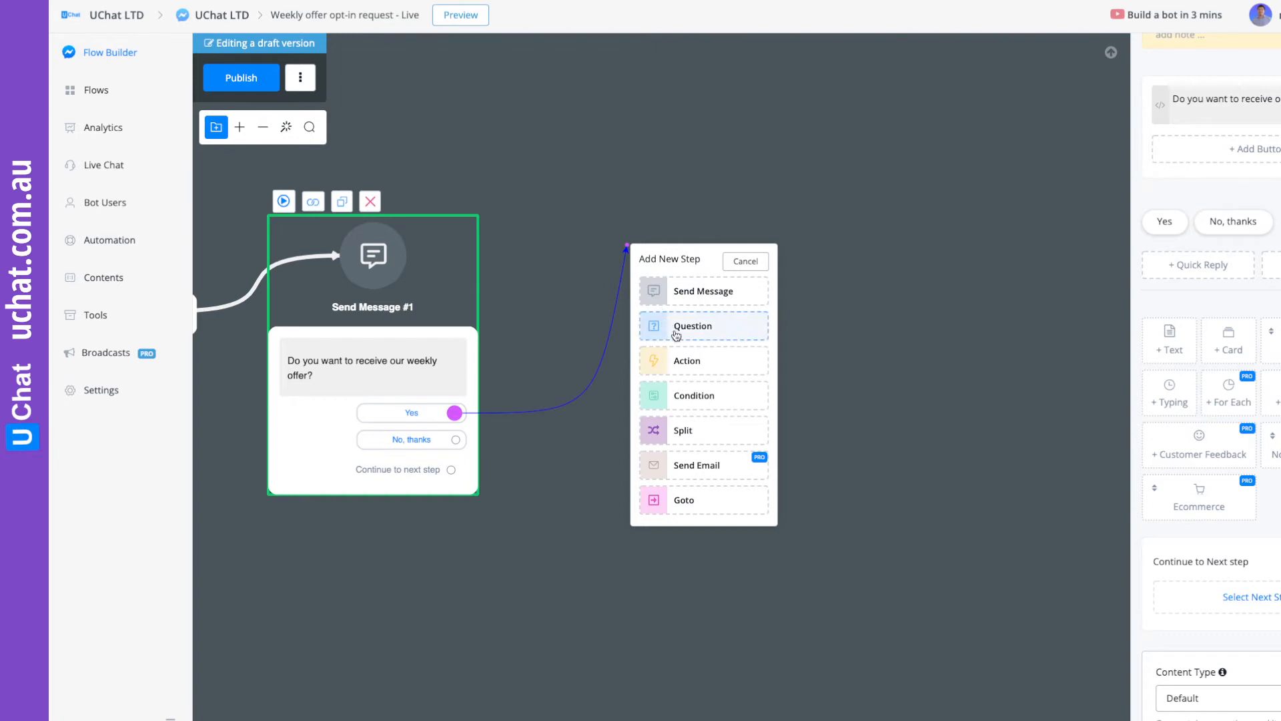
left_click(694, 296)
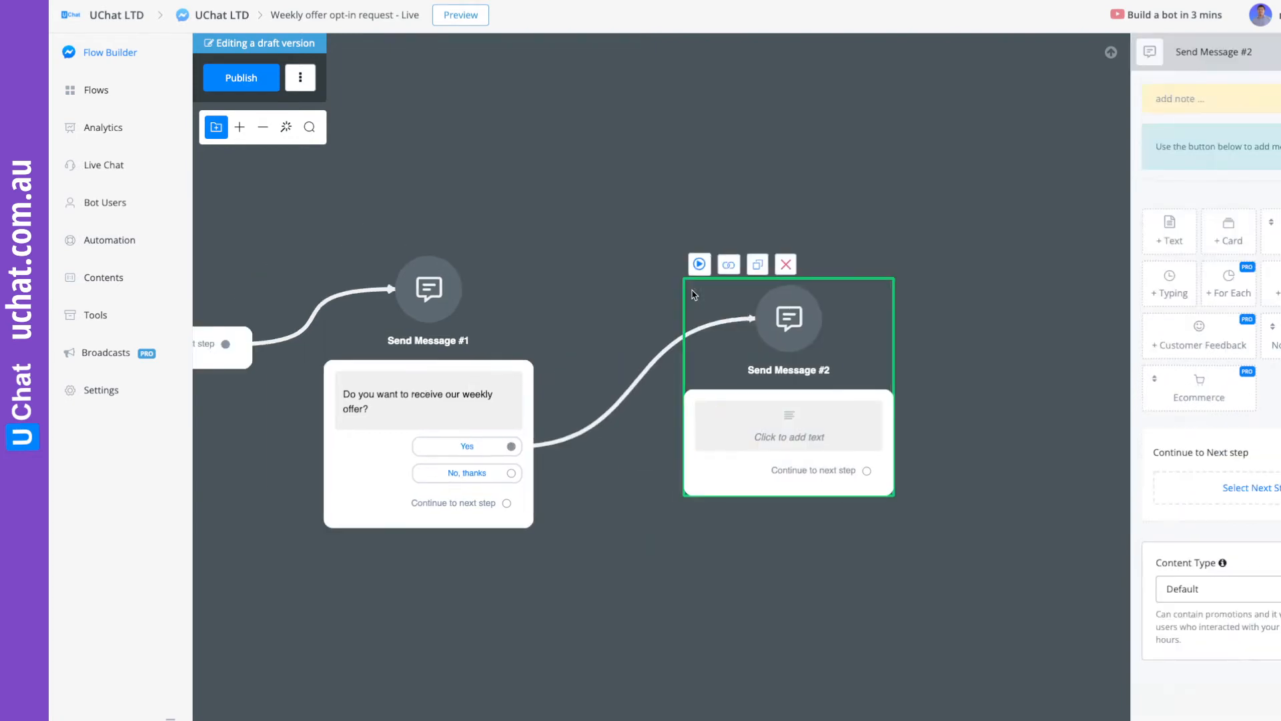
left_click(1273, 337)
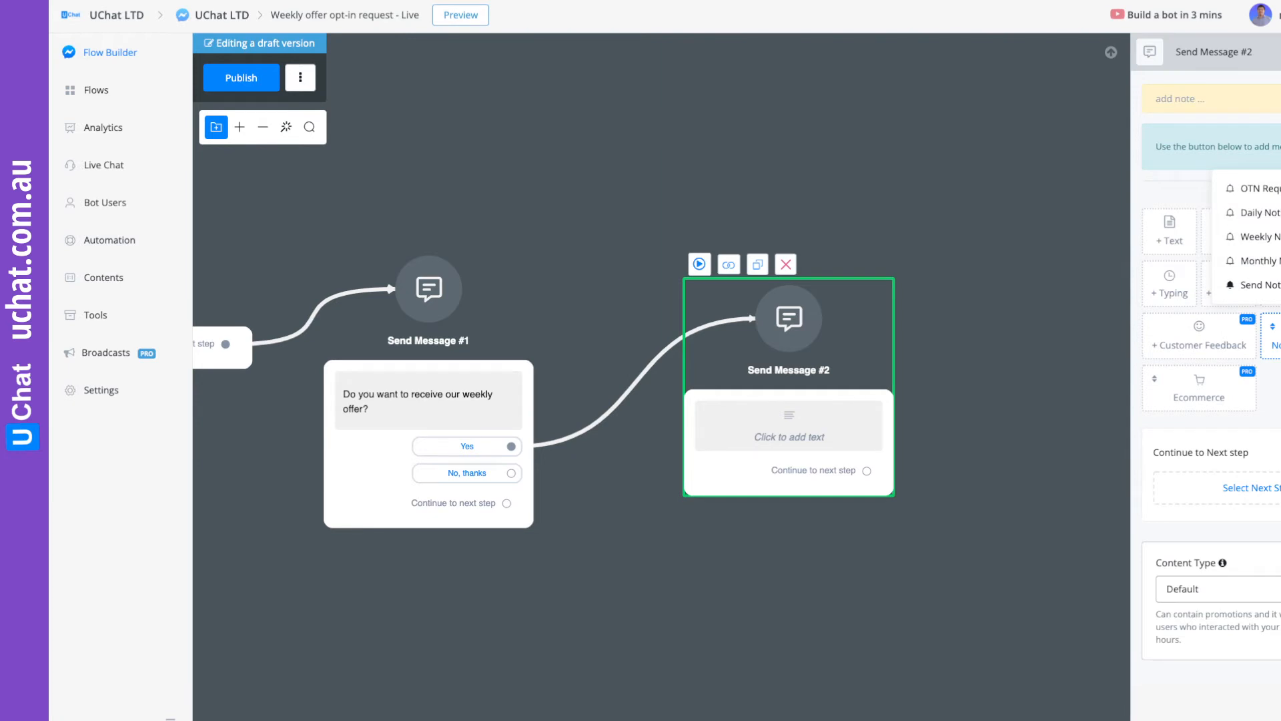
left_click(1270, 237)
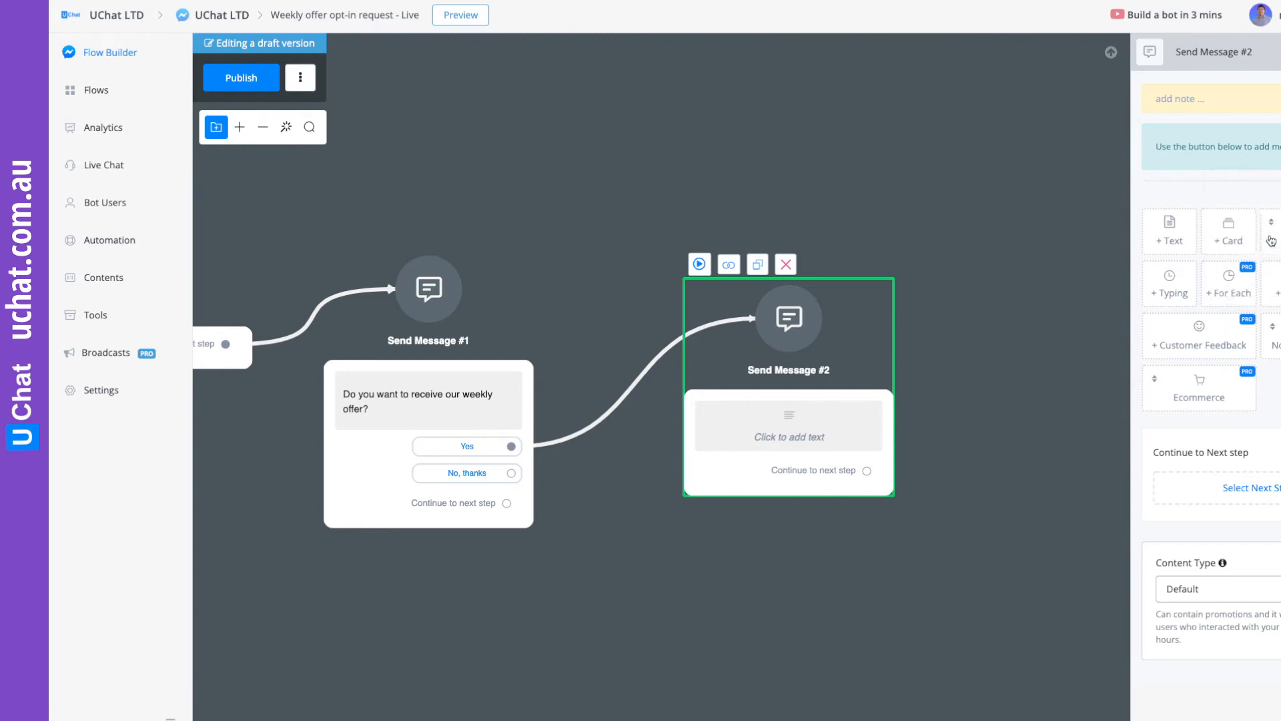
left_click(1209, 109)
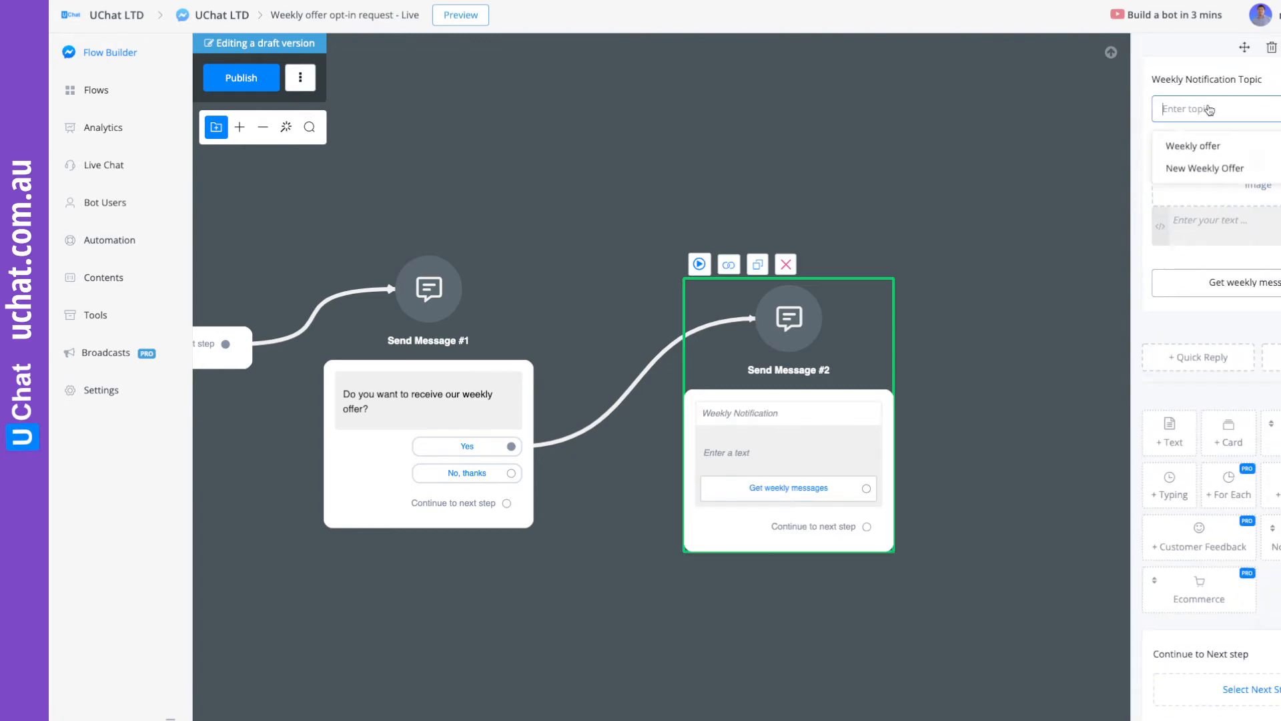
left_click(1194, 172)
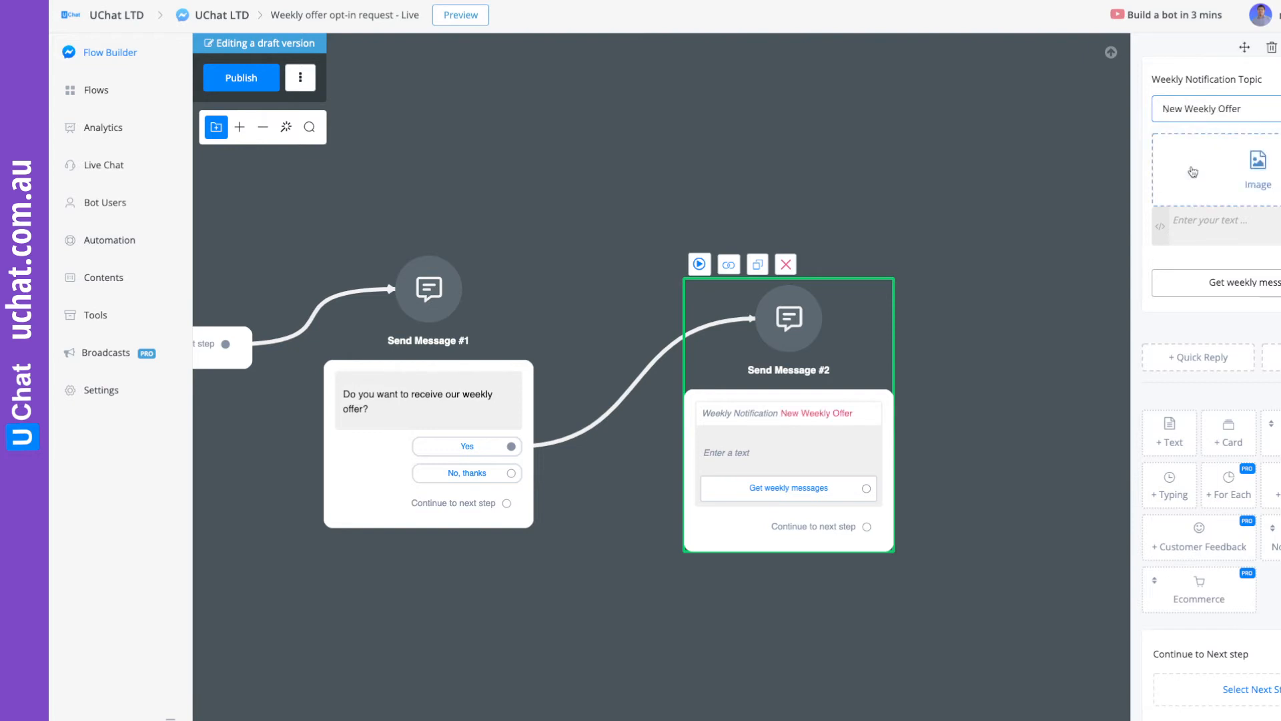
Upload the image "Coupon 8x3 in (1).jpeg" to the New Weekly Offer notification request.
left_click(1252, 175)
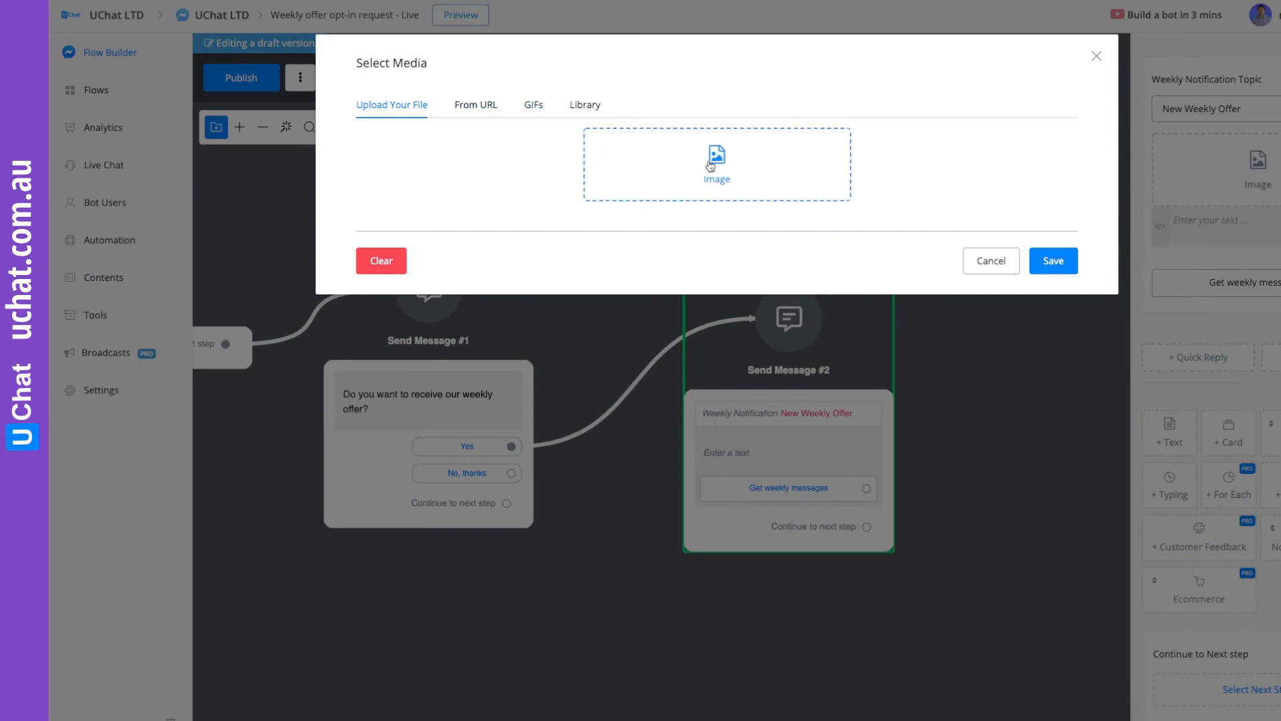
left_click(766, 164)
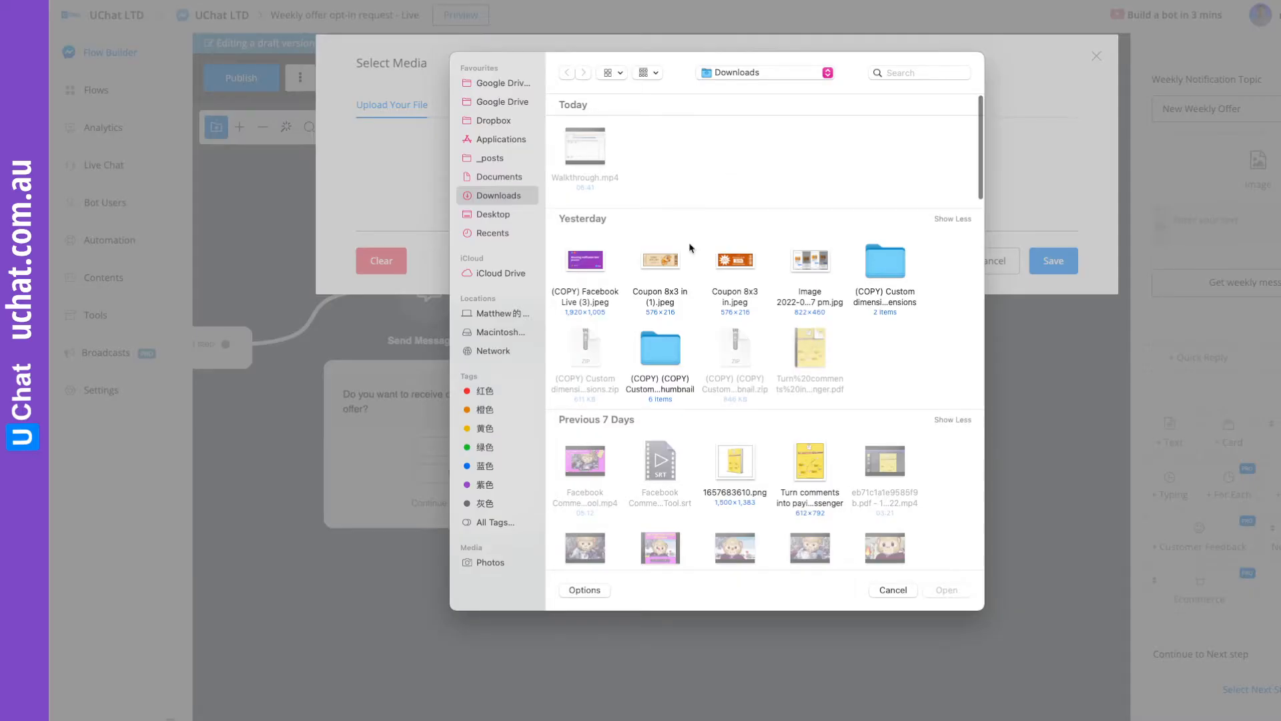
double_click(661, 266)
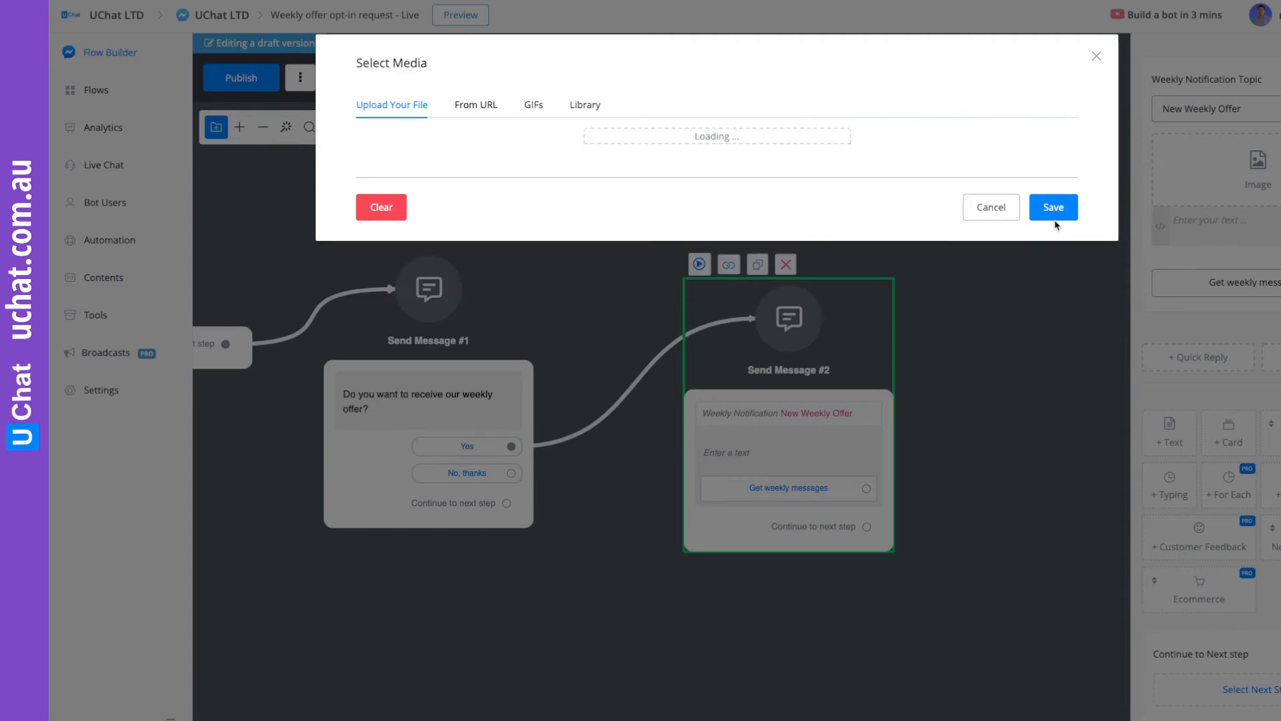
left_click(1053, 296)
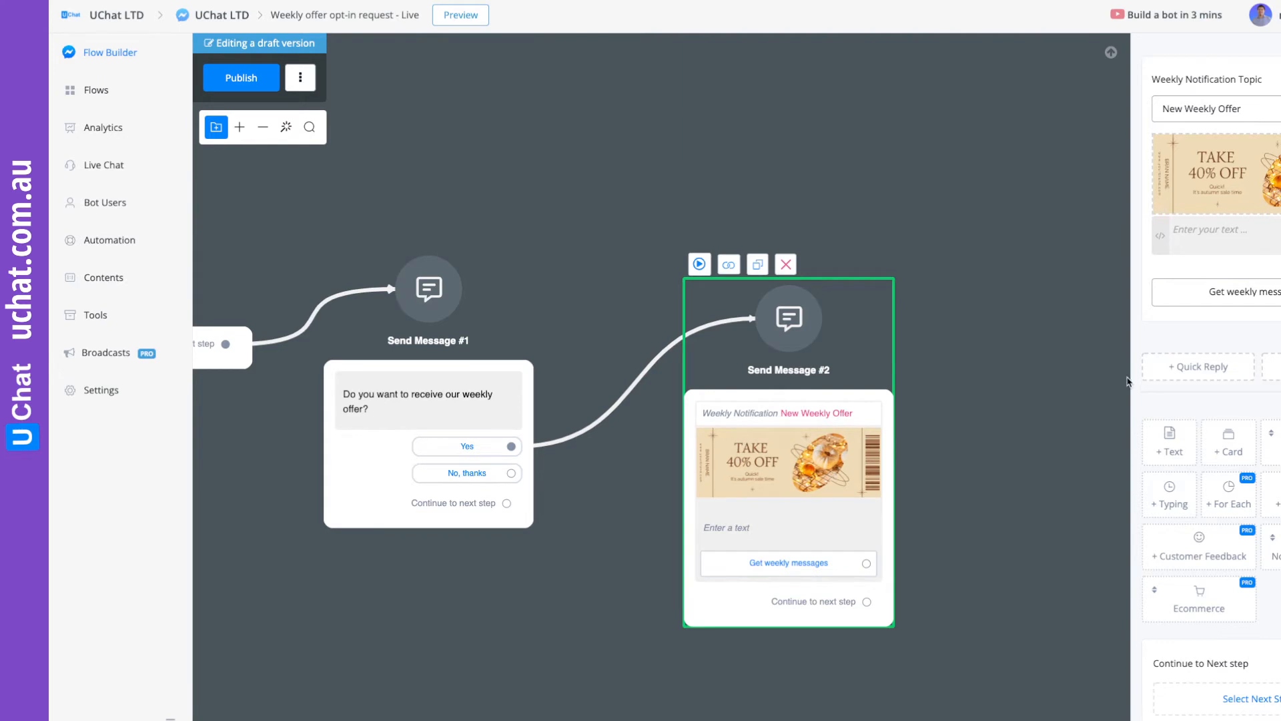
Set the notification request's text to "Click the button below to receive the great offer." and align its block with the first message.
left_click(1202, 232)
type("Click the button below to")
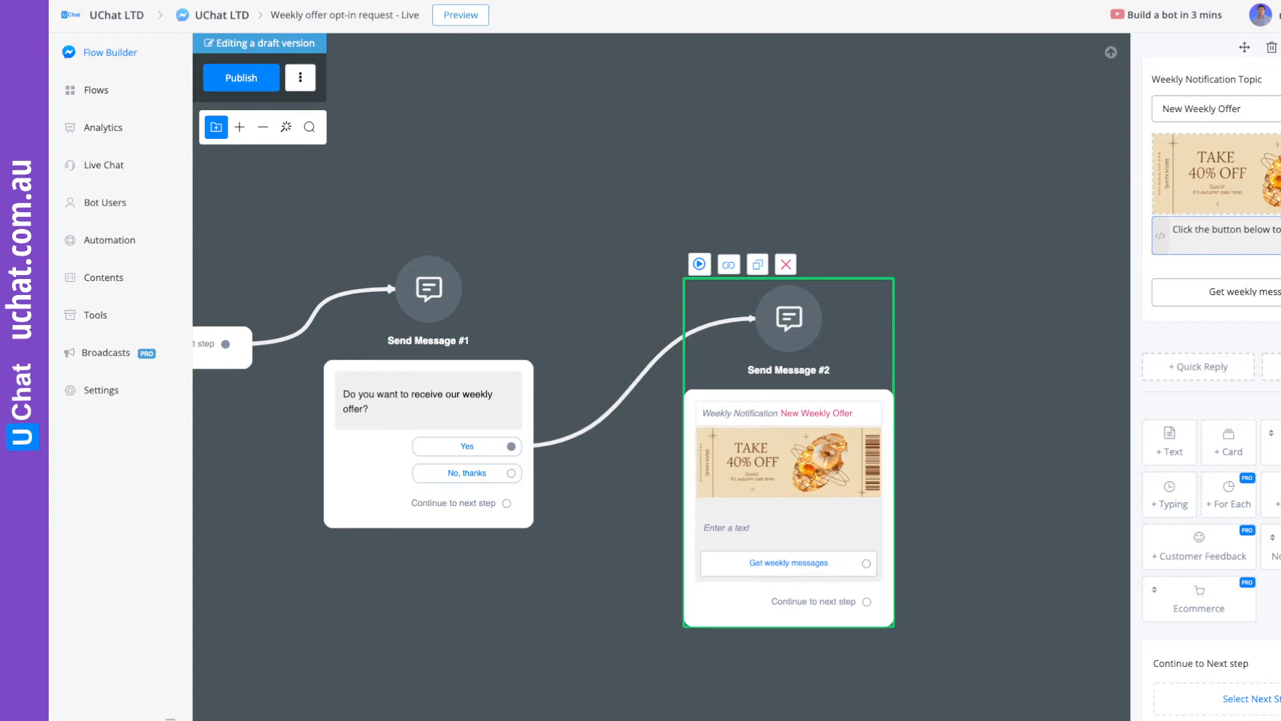
type("greate o")
key("BackSpace")
key("BackSpace")
key("BackSpace")
key("BackSpace")
key("BackSpace")
key("BackSpace")
key("BackSpace")
key("BackSpace")
type("offer.")
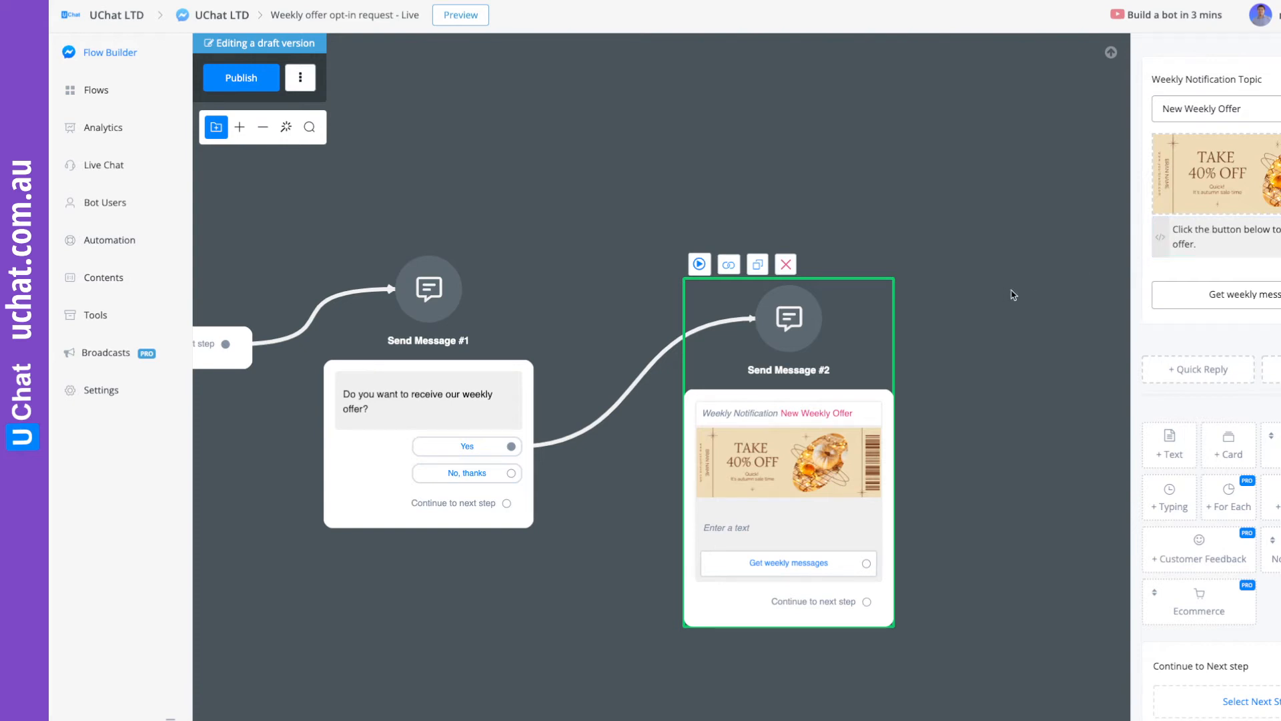
left_click(932, 340)
left_click_drag(849, 379, 803, 343)
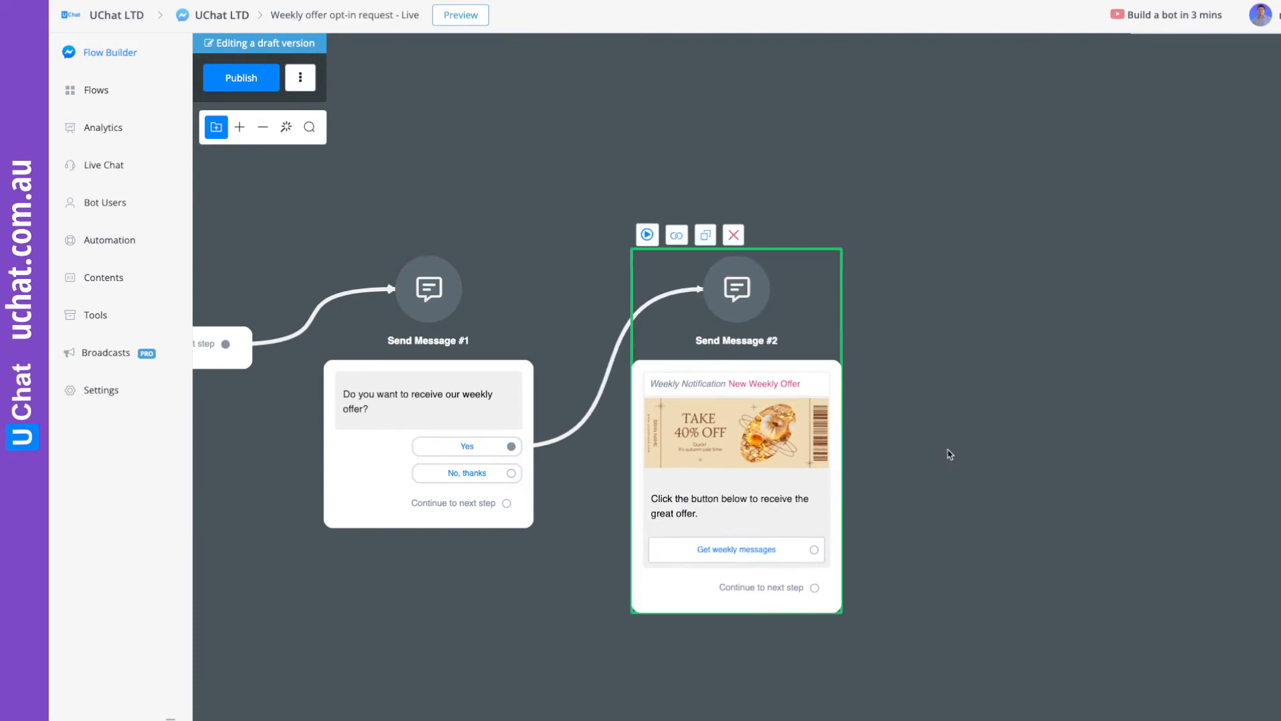
Connect the "Get weekly messages" button to a new Action step.
left_click_drag(949, 449, 766, 317)
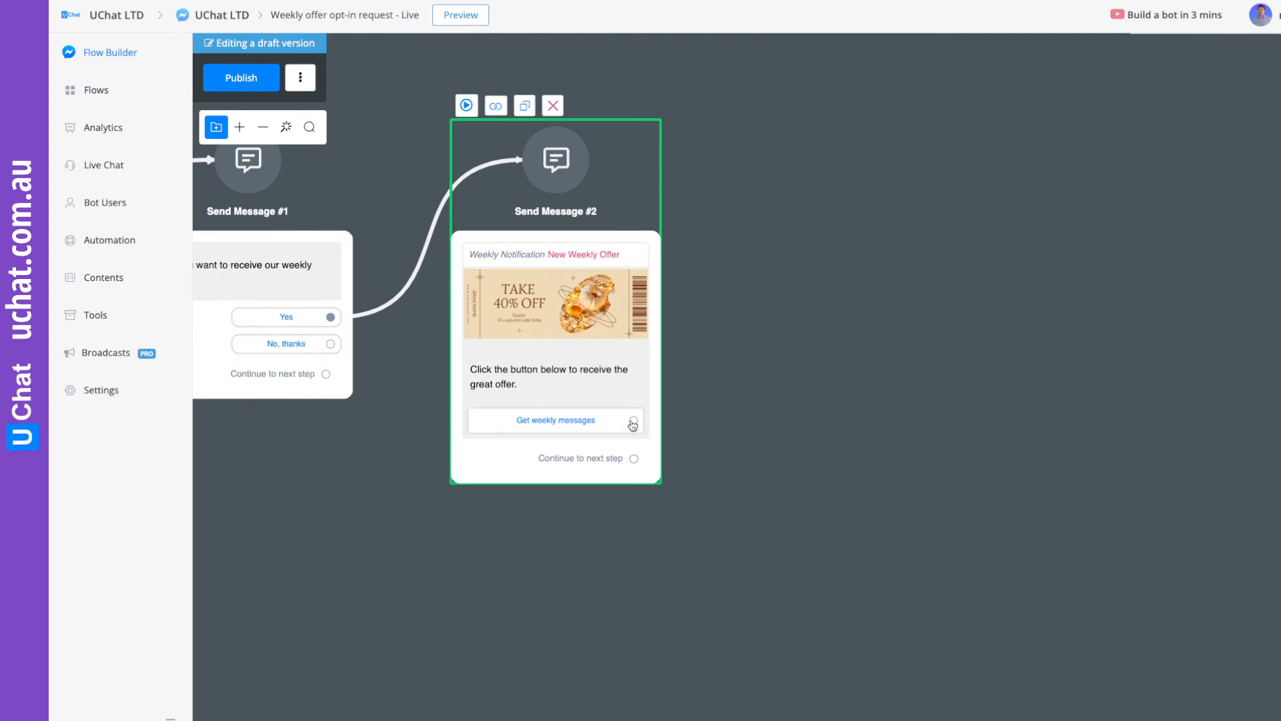
left_click_drag(633, 421, 793, 322)
left_click(855, 436)
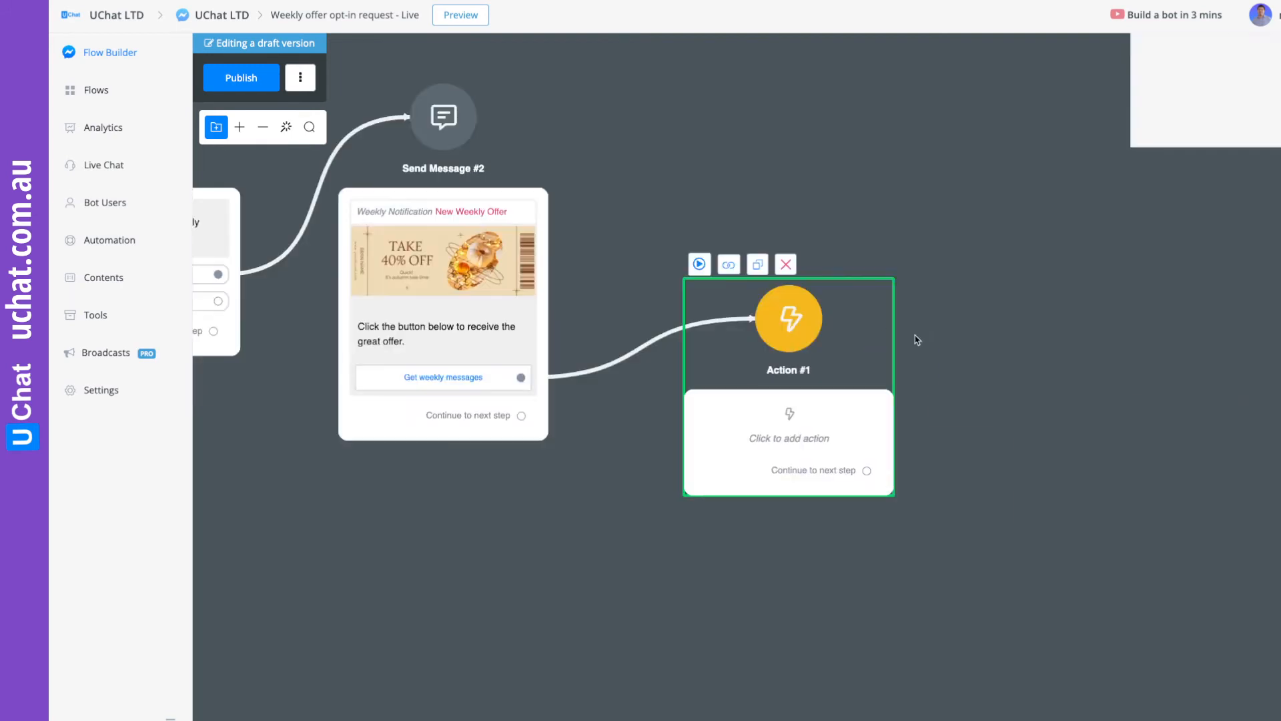
Add an Add Tag action with the tag "Receive weekly deal" to the new Action step and publish the flow.
left_click(1199, 231)
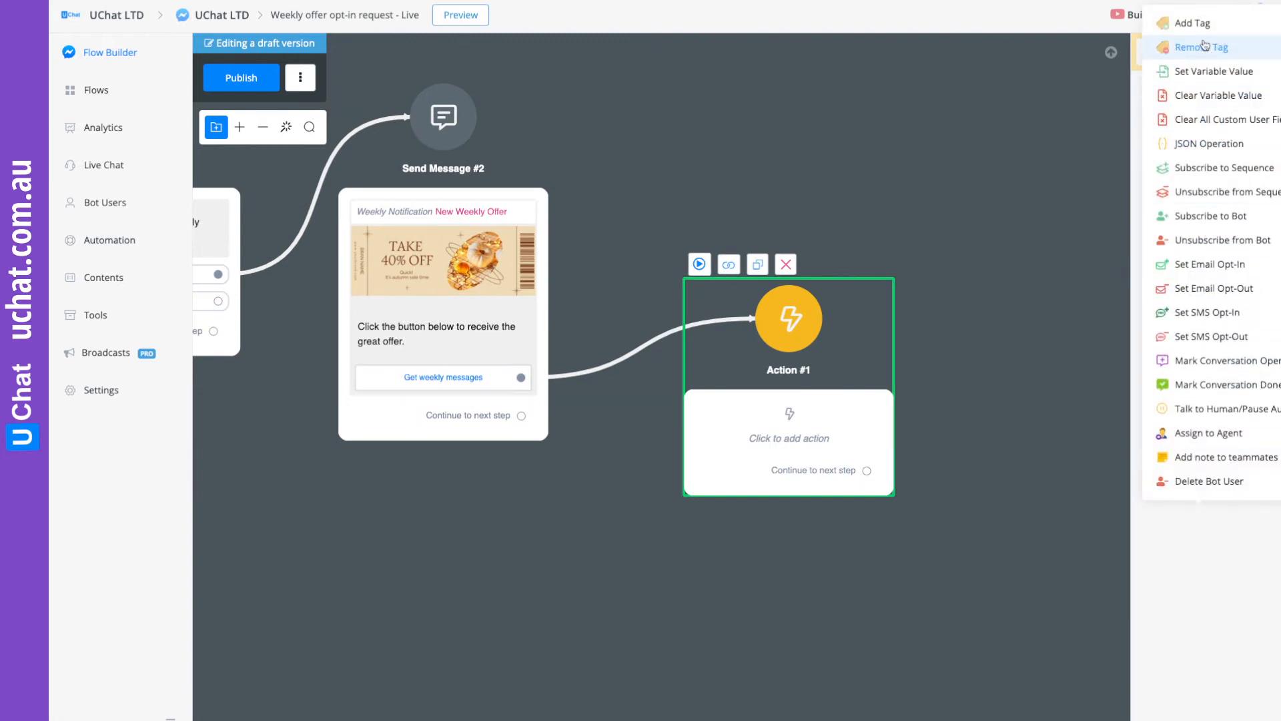
left_click(1188, 128)
left_click(1211, 192)
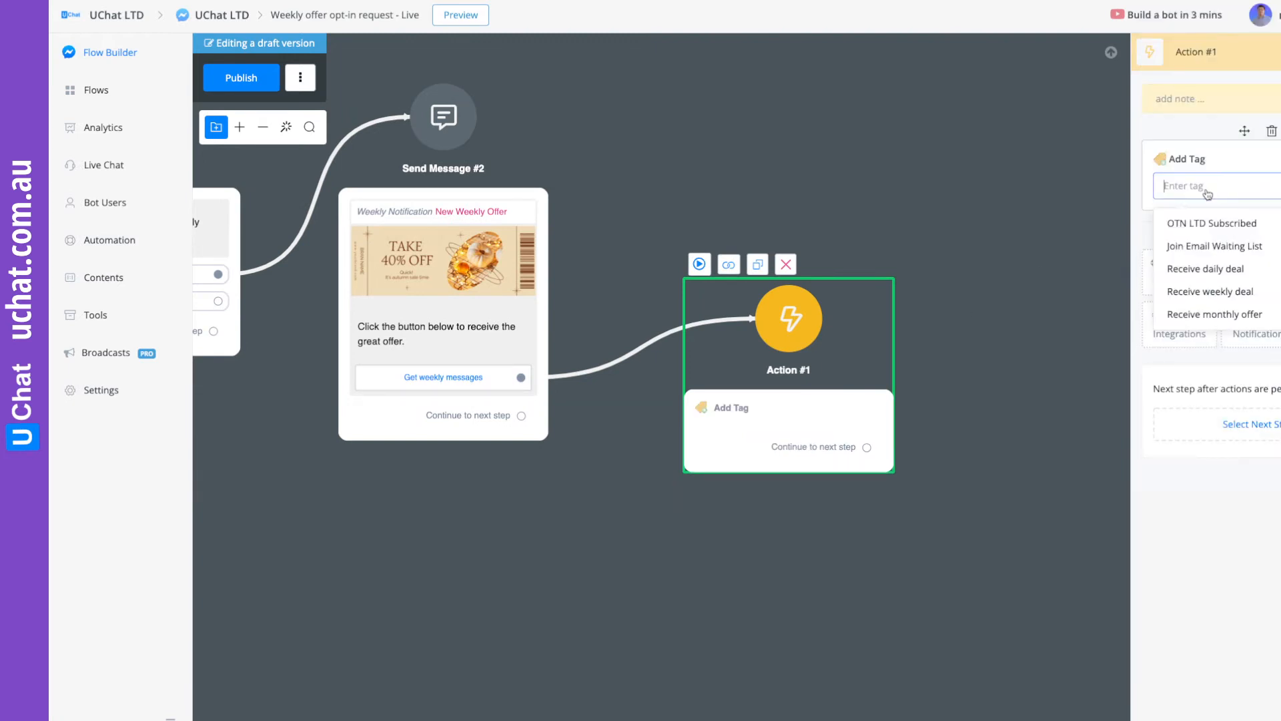
left_click(1211, 289)
left_click_drag(867, 326, 849, 273)
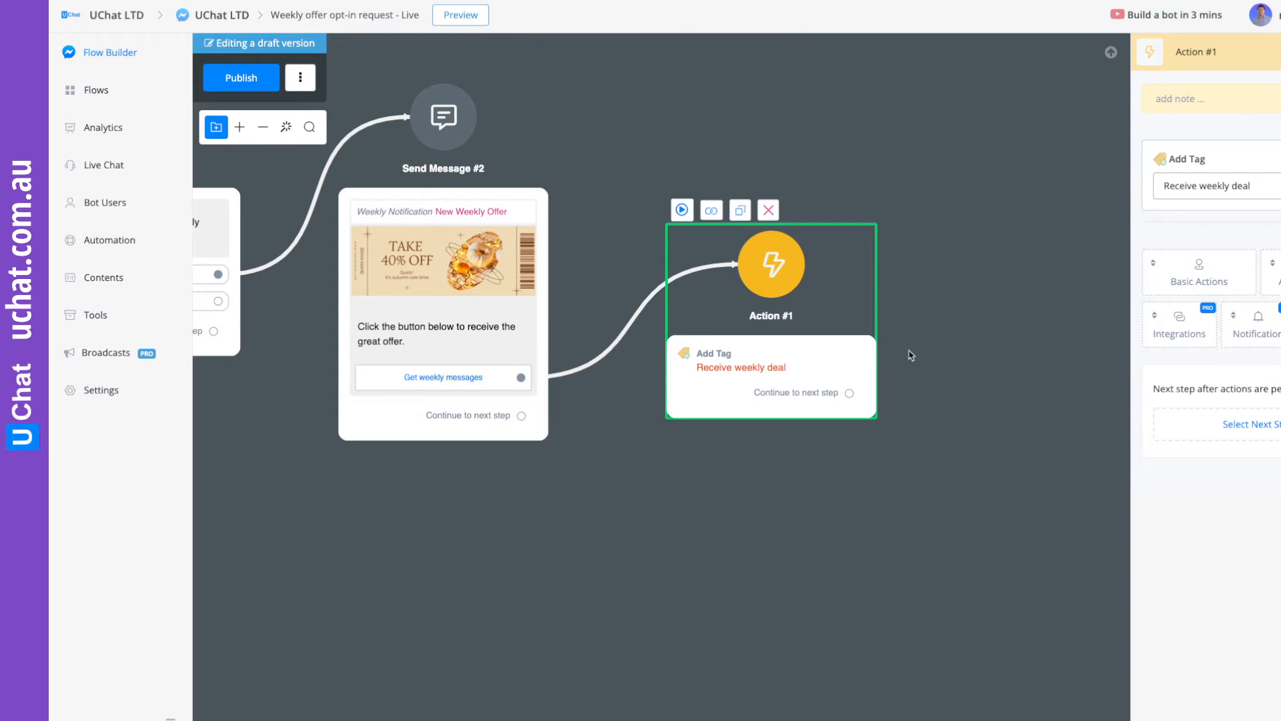
mouse_move(802, 309)
left_mouse_down()
mouse_move(806, 271)
mouse_move(816, 327)
left_mouse_up()
left_click_drag(916, 358, 872, 306)
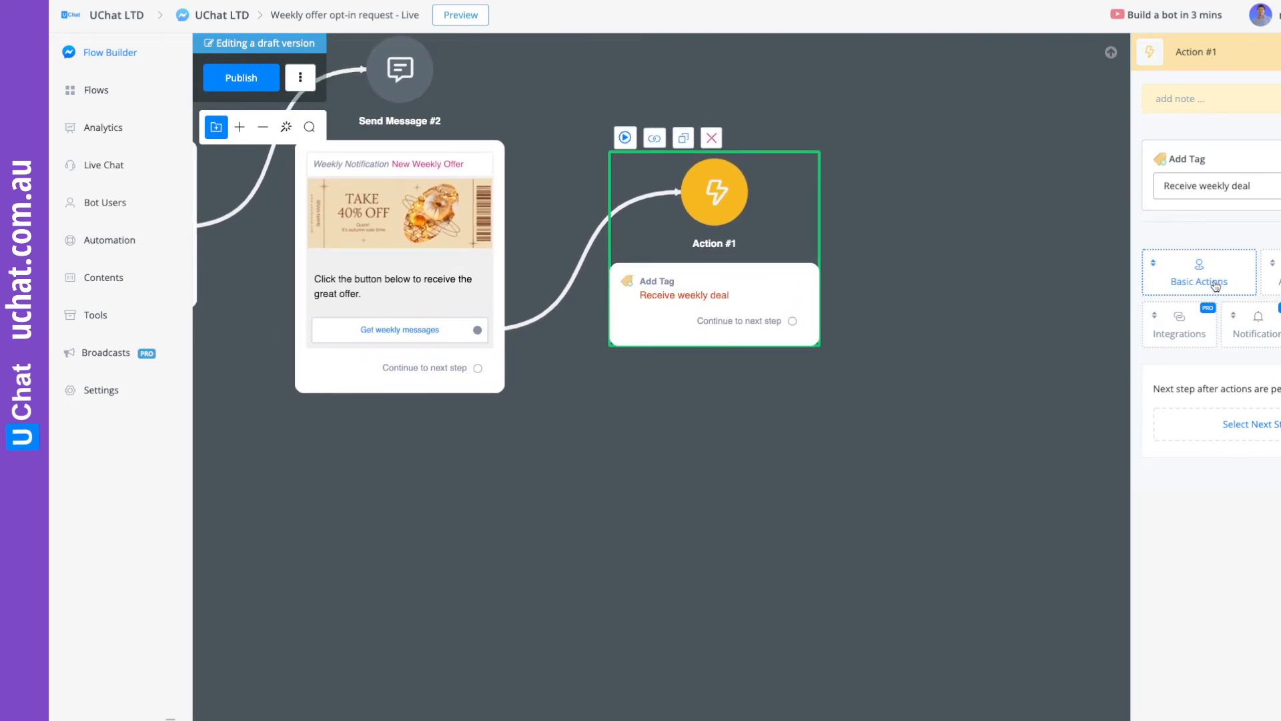
left_click(241, 78)
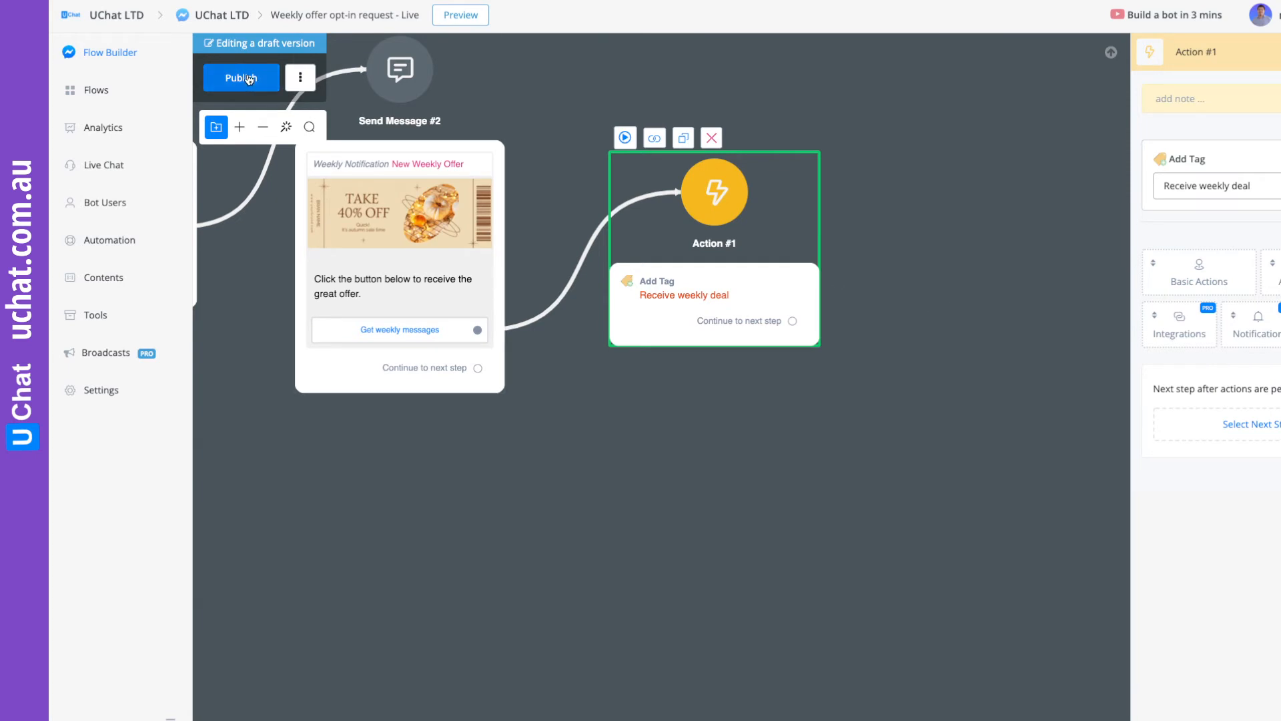
Create a new automation sequence named "Weekly Offer - Live".
left_click(111, 241)
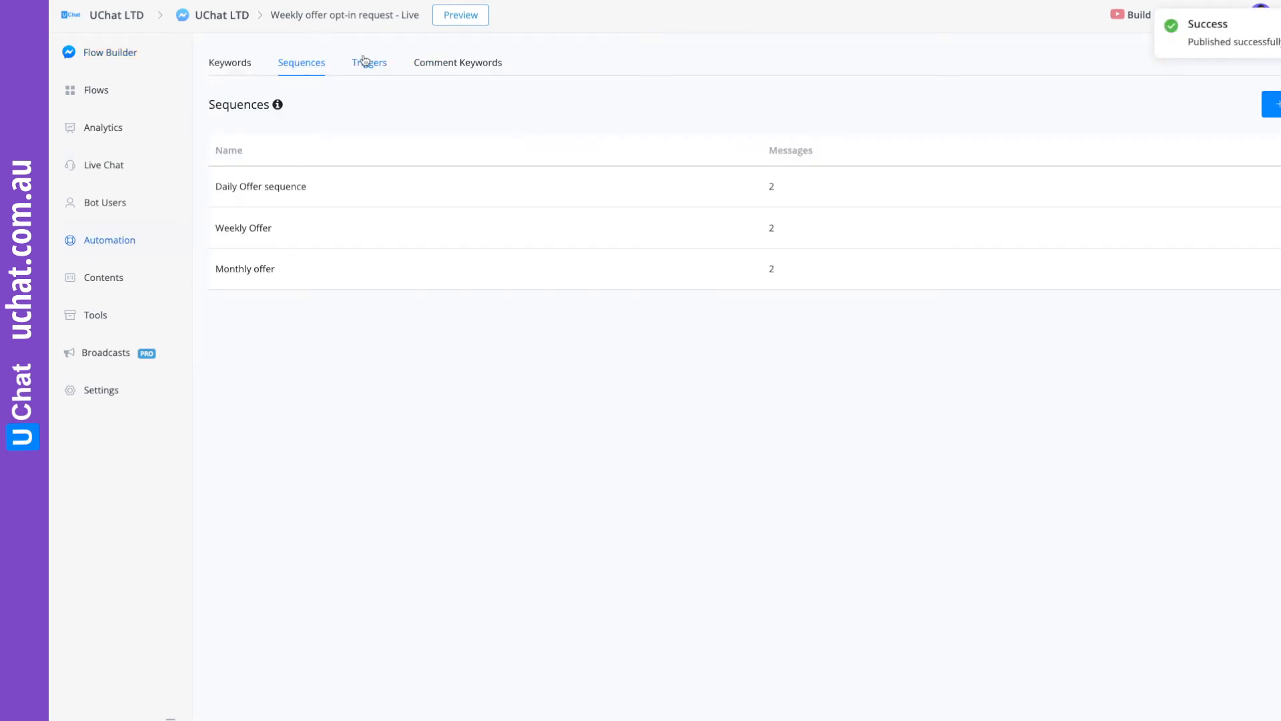
left_click(1272, 103)
left_click(462, 113)
type("Weekly Offer - L")
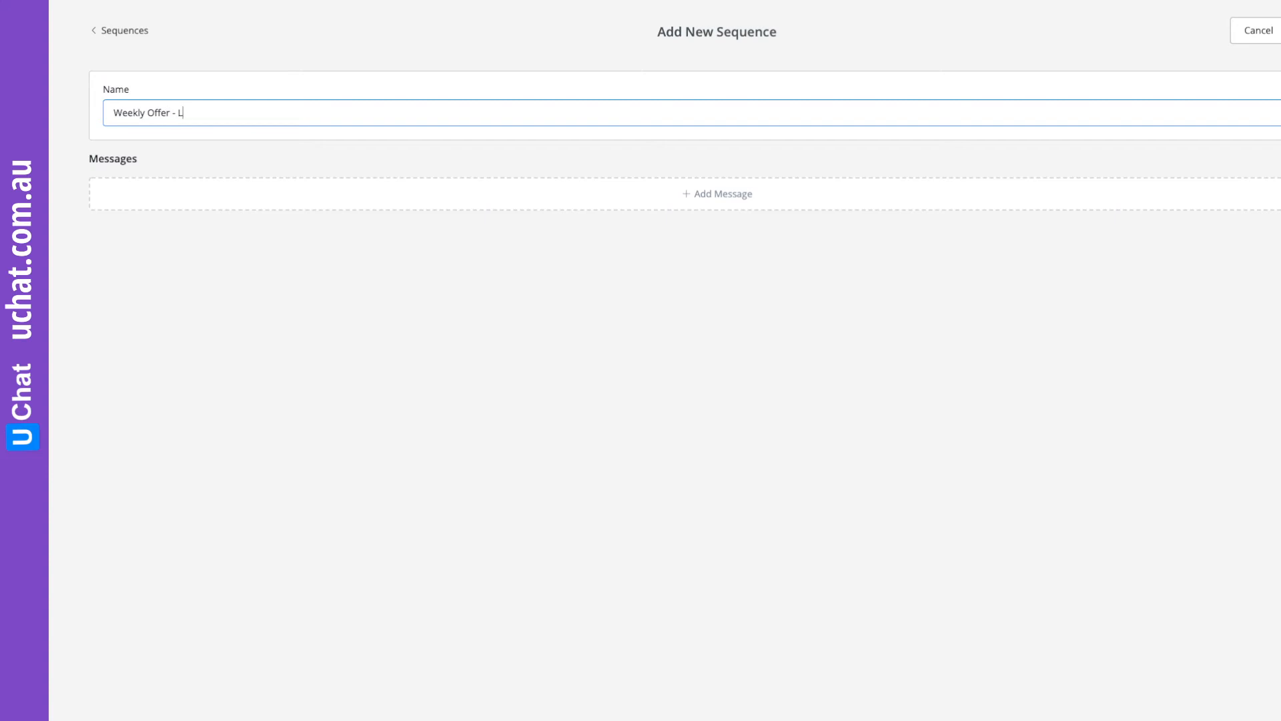
type("ive")
key("Return")
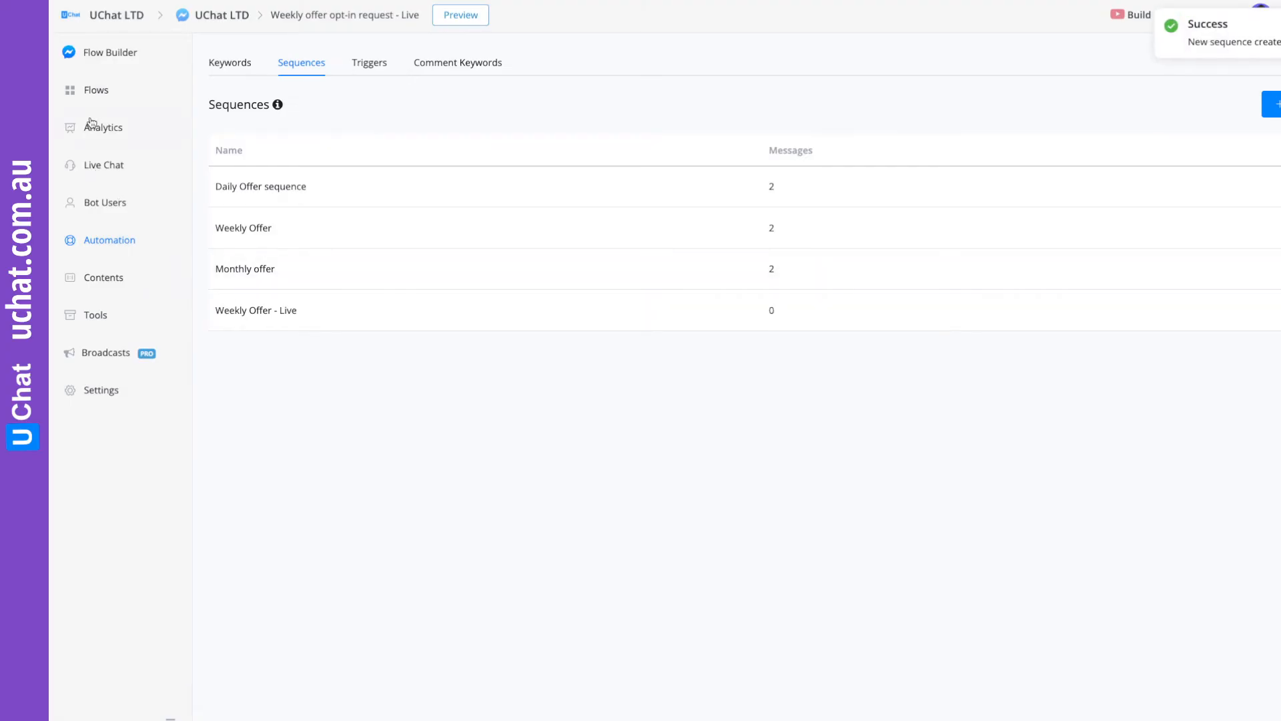
Reopen the "Weekly offer opt-in request - Live" sub flow for editing.
left_click(105, 90)
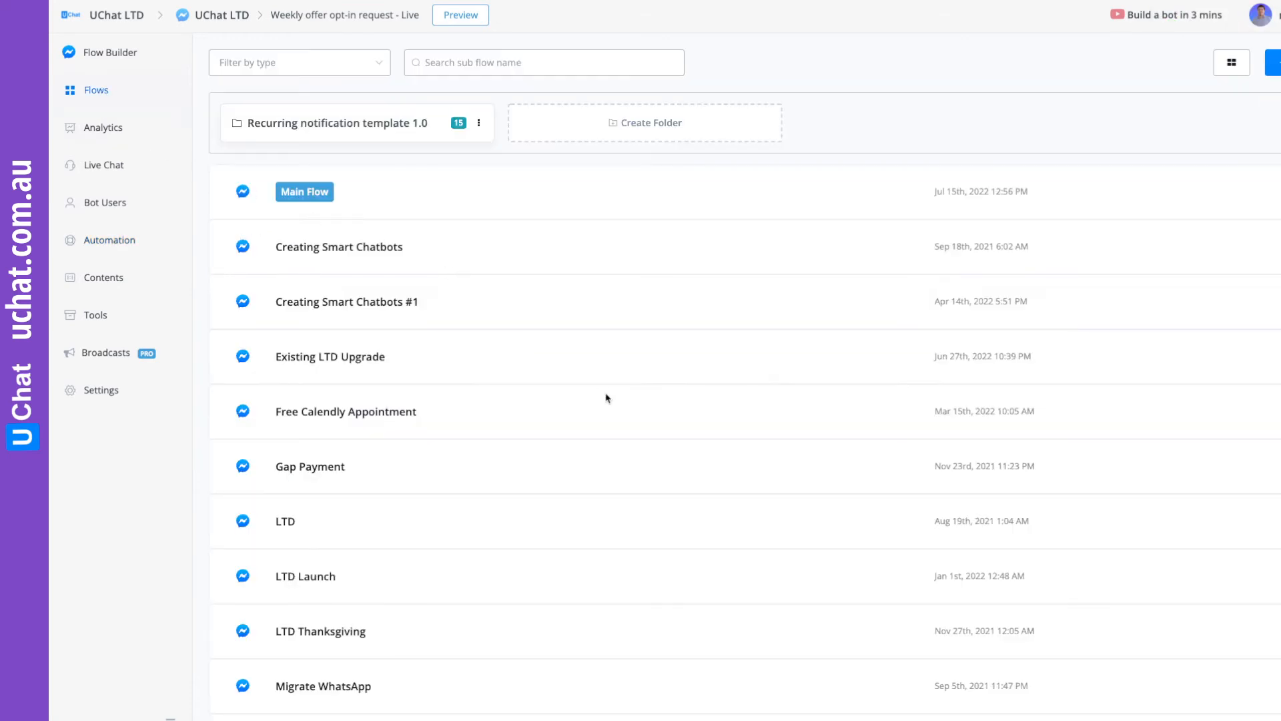
scroll(606, 398, "down", 2)
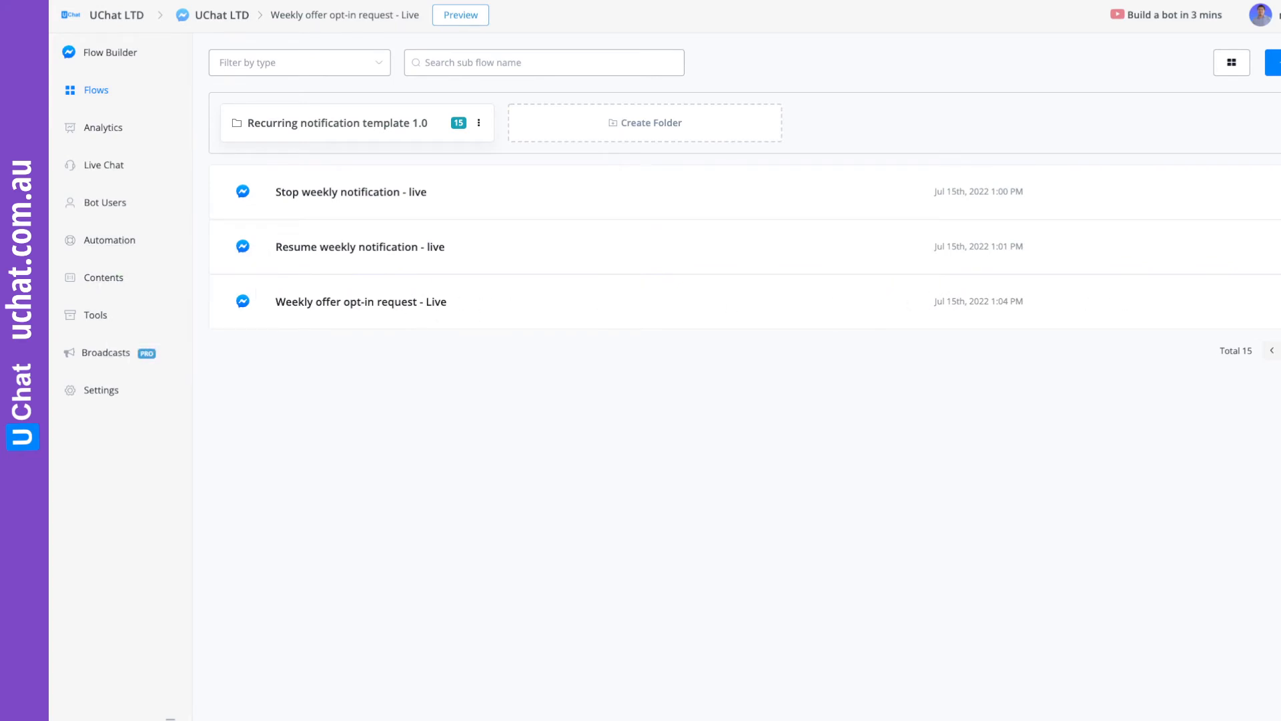
left_click(1272, 301)
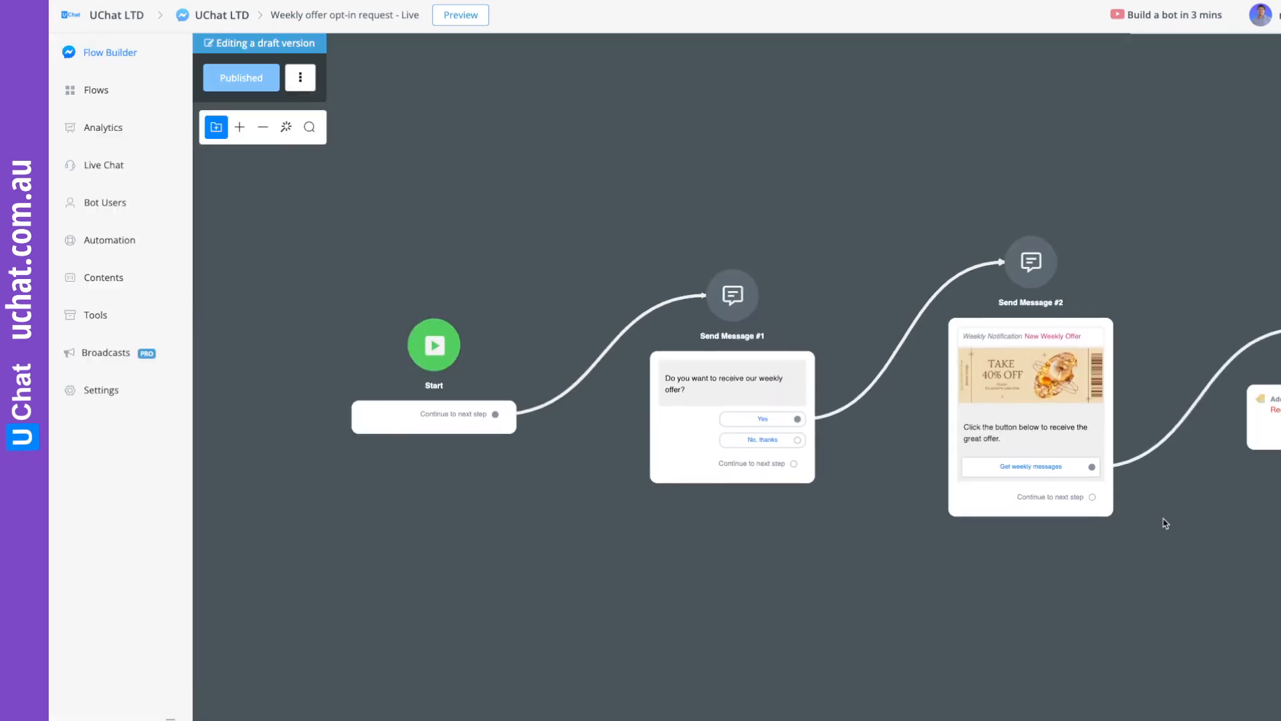
Add a Subscribe to Sequence action for "Weekly Offer - Live" to the Action step that adds the tag.
left_click_drag(1194, 527, 311, 465)
left_click(657, 332)
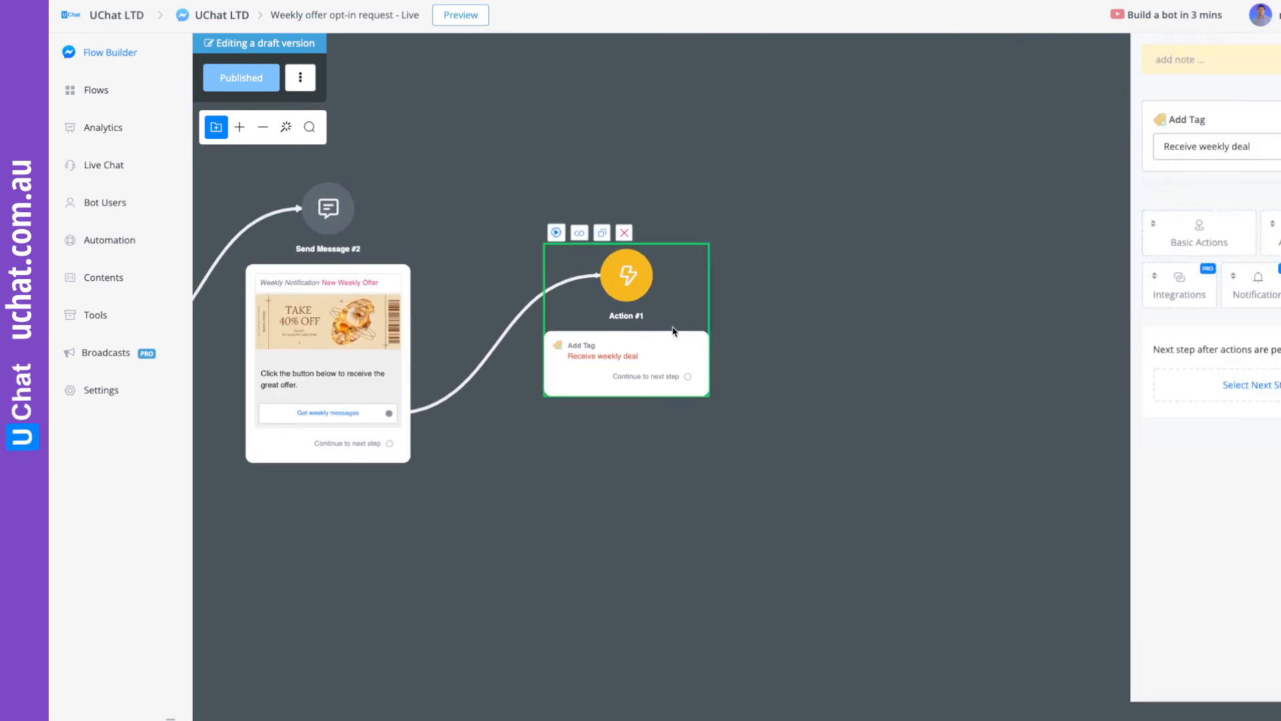
left_click(1234, 295)
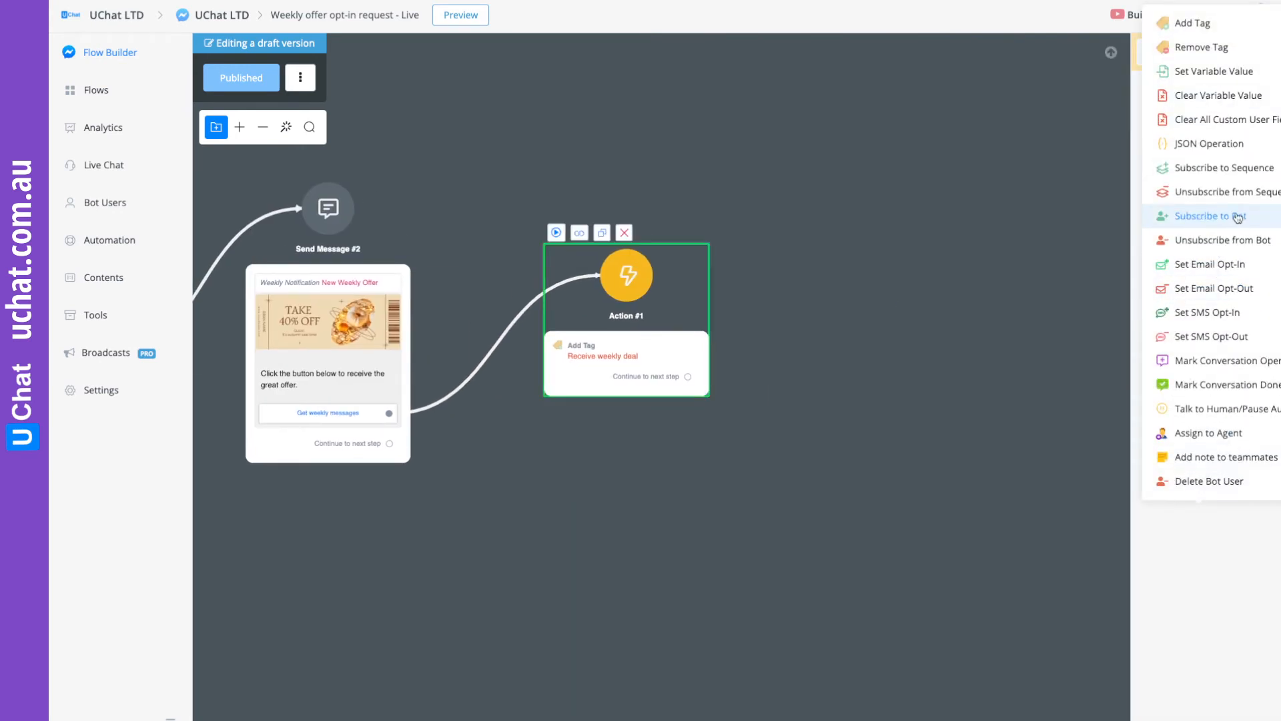
left_click(1237, 175)
left_click(1201, 283)
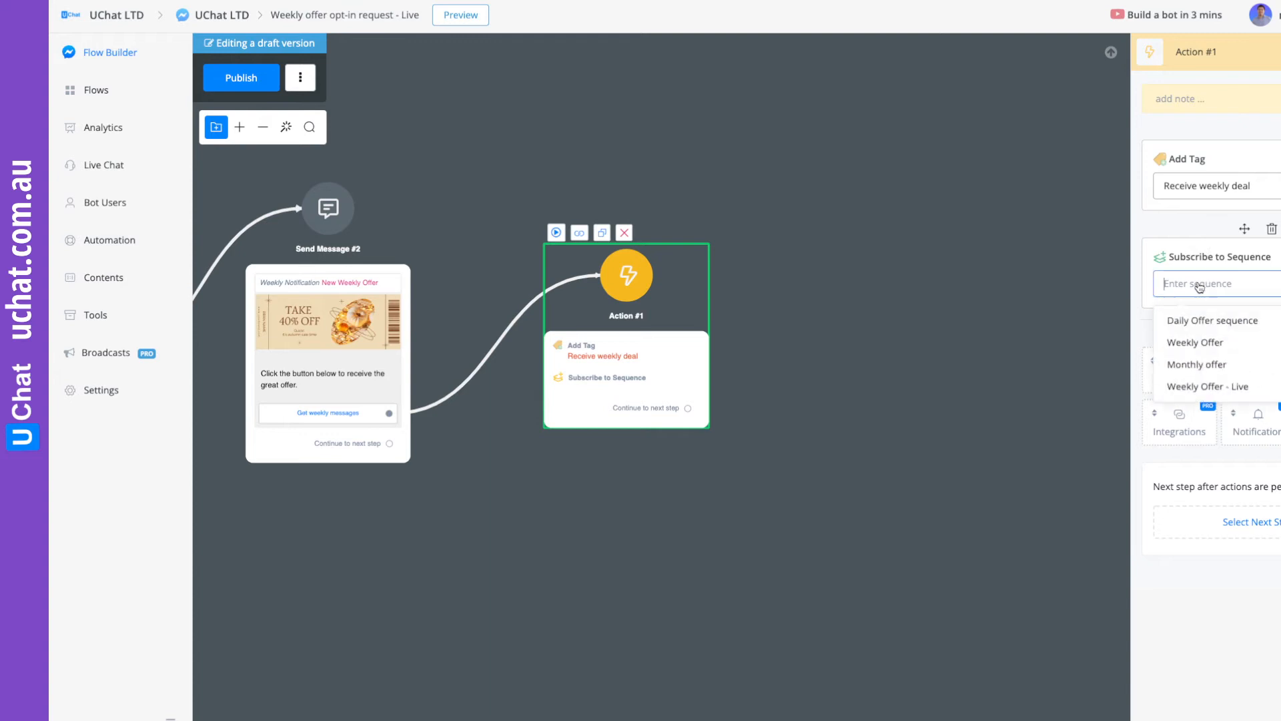
left_click(1203, 390)
left_click(790, 413)
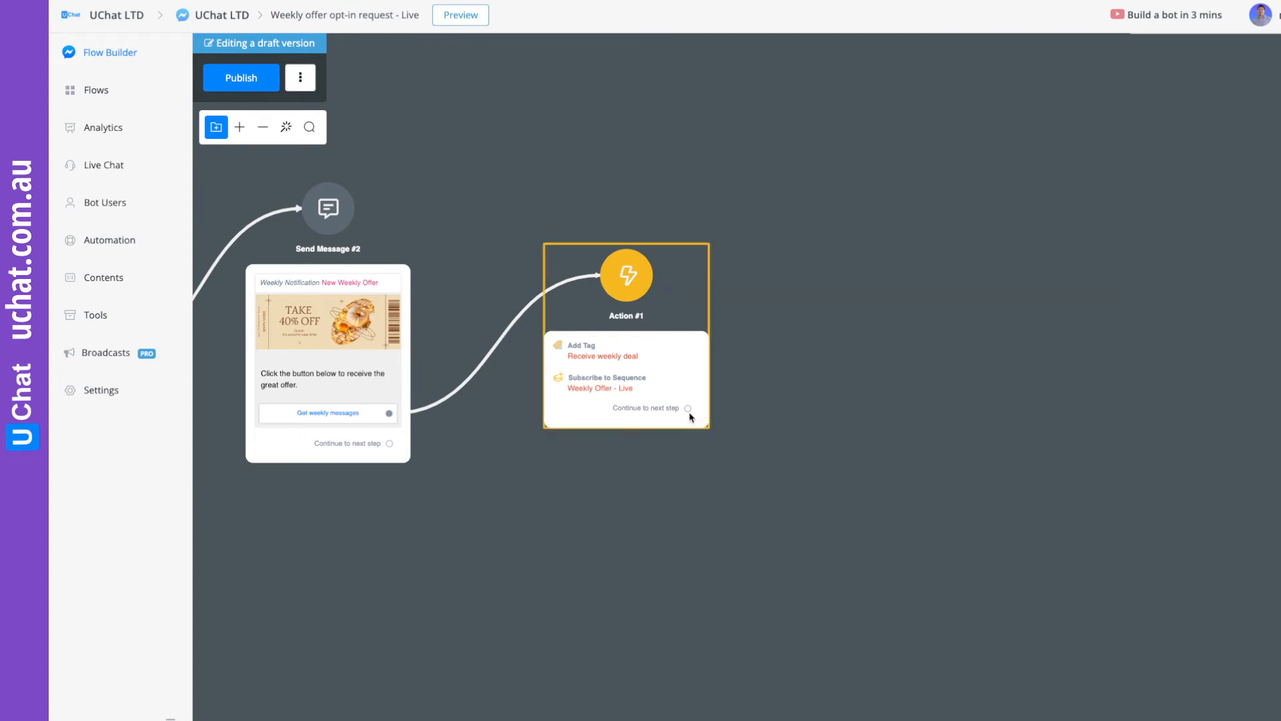
Connect the Action step to a new Send Message step with the text "Ok, no problem. we will send you the weekly offer soon.".
left_click_drag(688, 409, 809, 348)
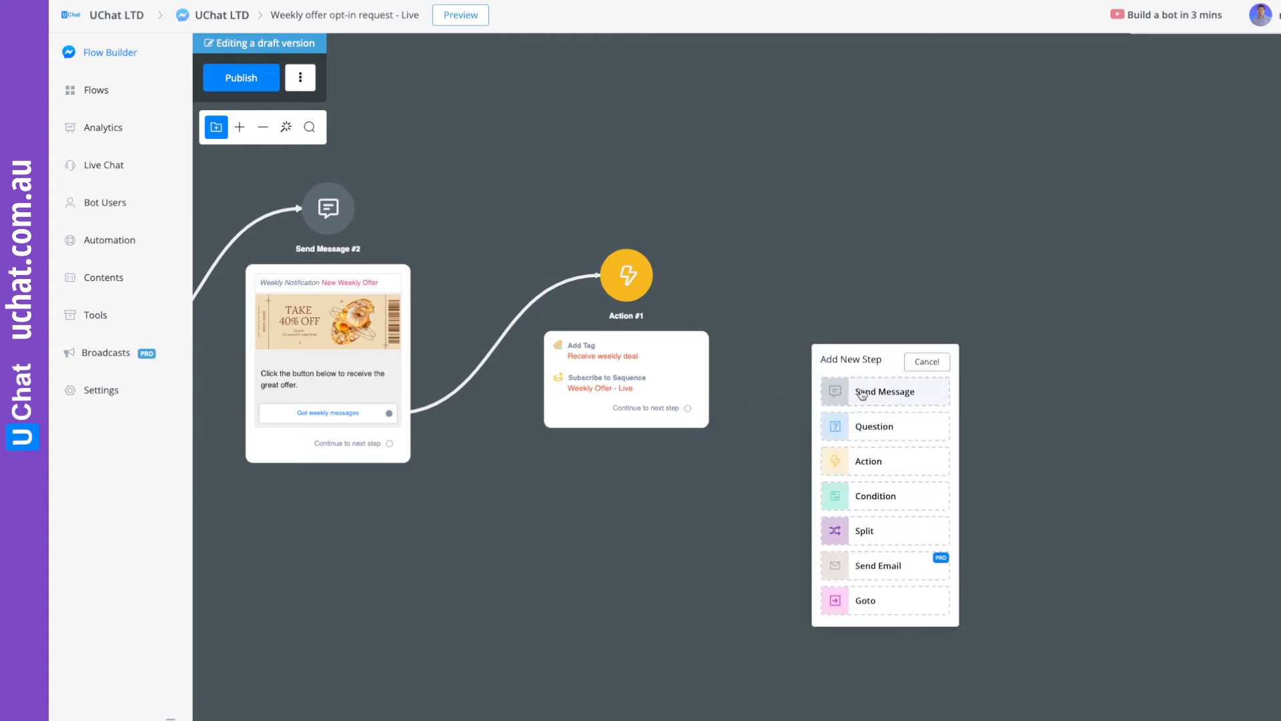
left_click(846, 393)
left_click(1165, 241)
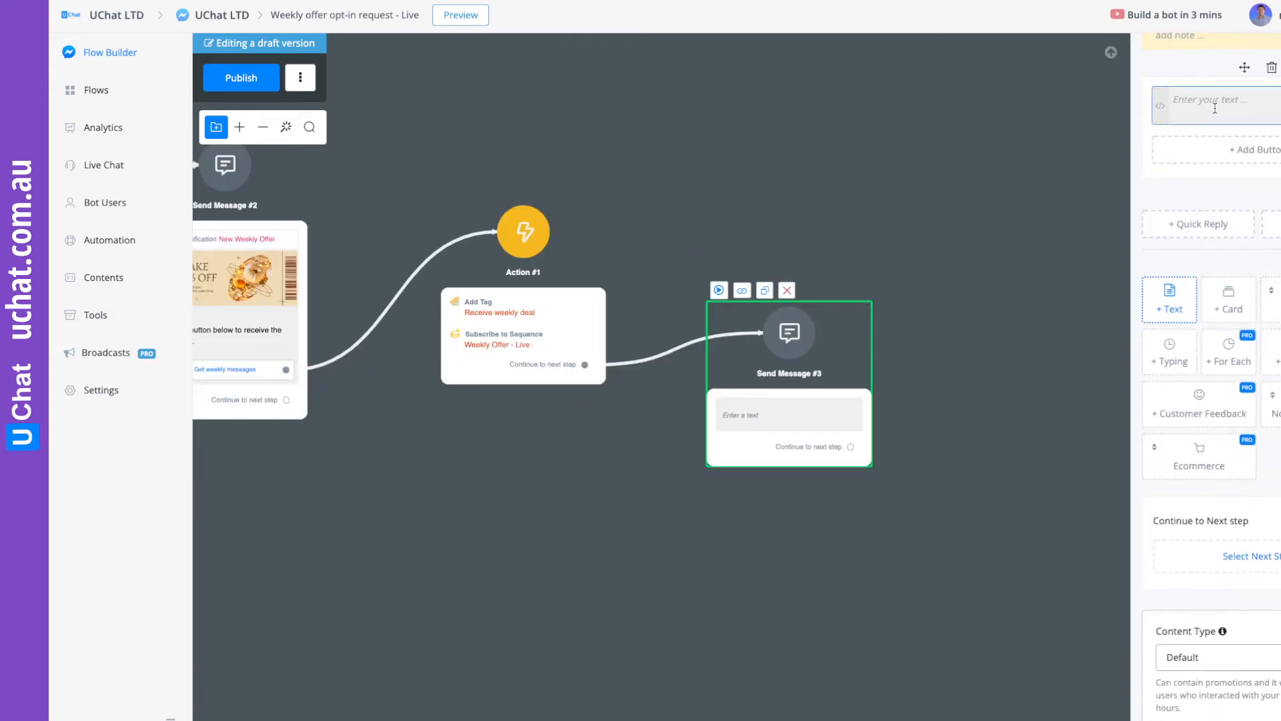
type("Ok, no problem. we will s")
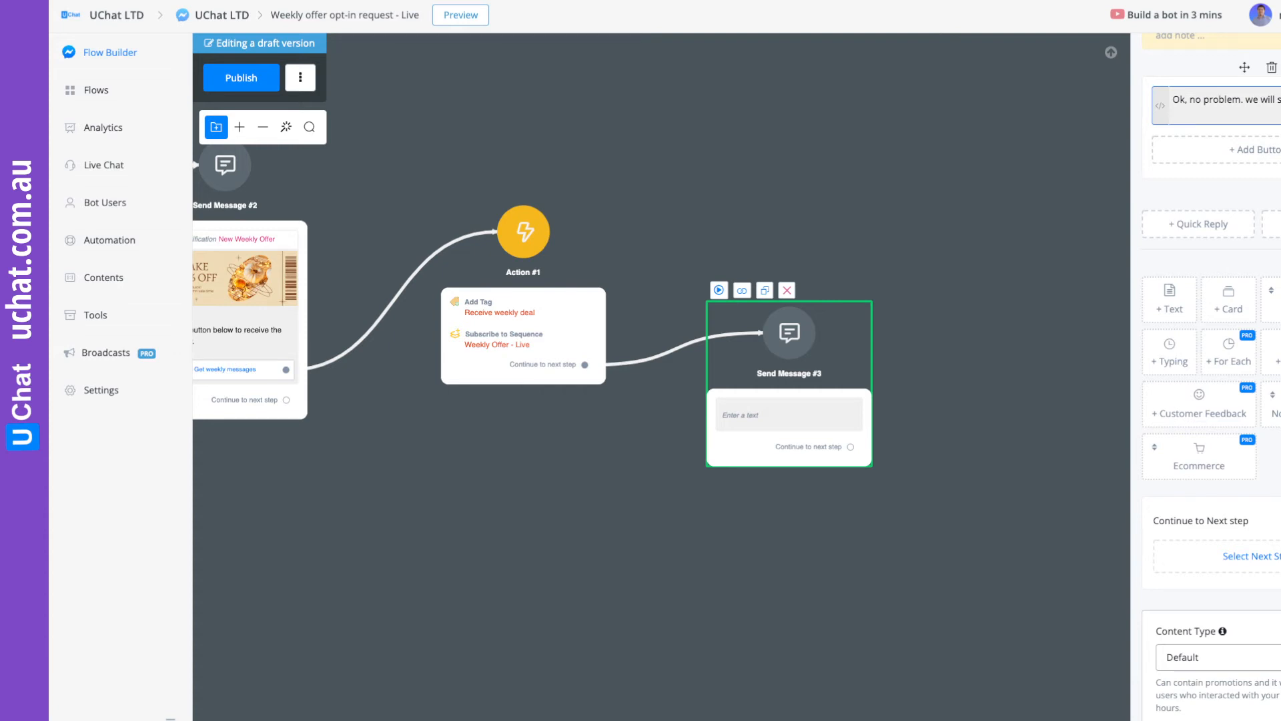
type("weekly offer soon.")
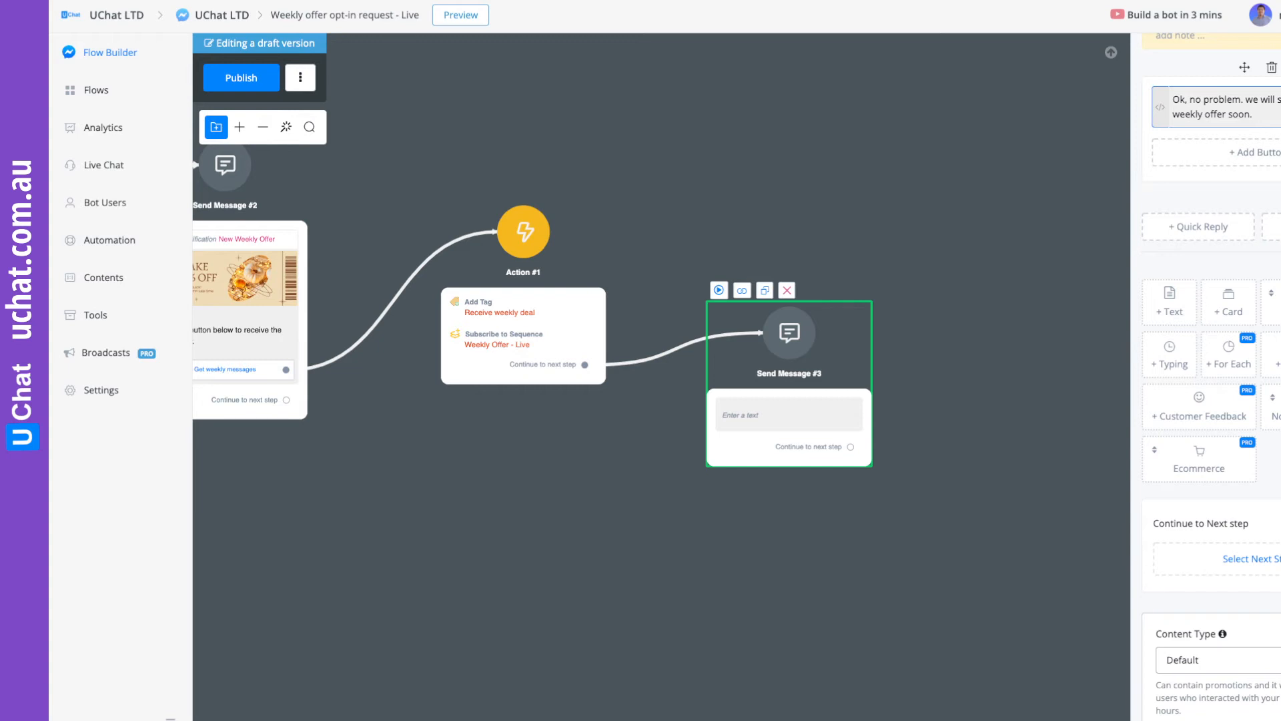
Reposition the final message step next to the Action step and publish the flow.
left_click(775, 173)
left_click_drag(774, 172, 1214, 259)
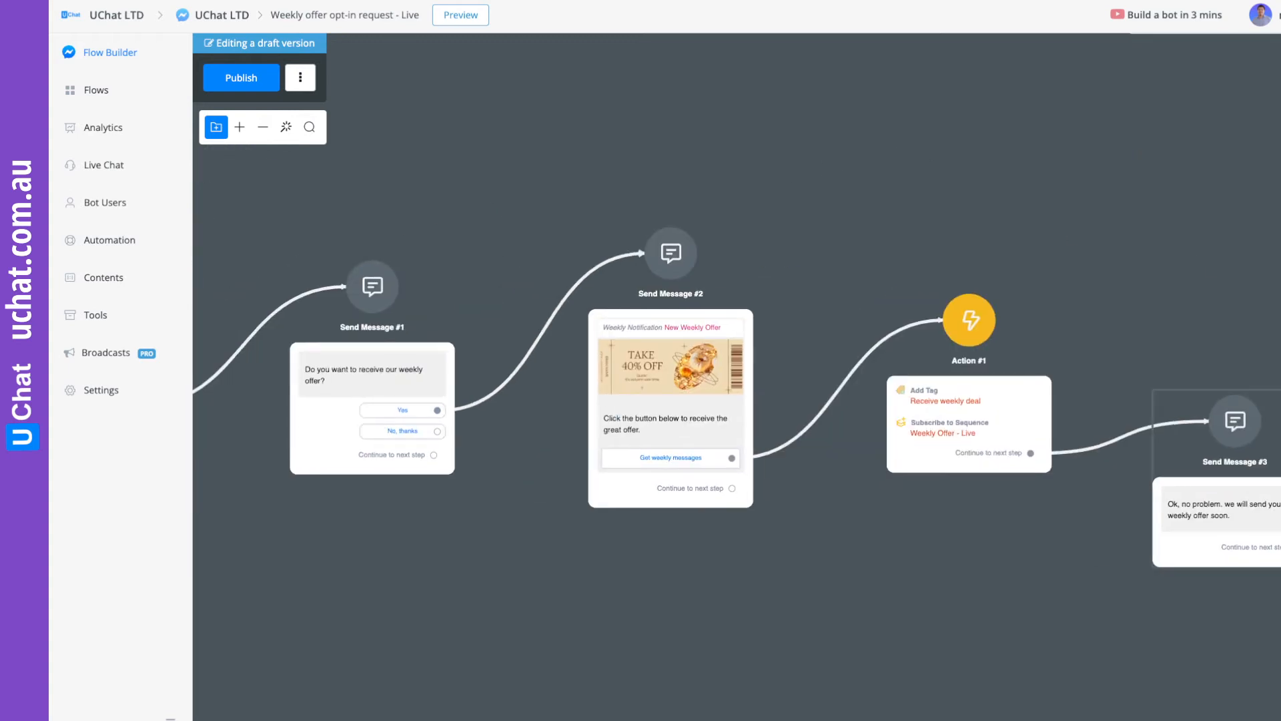
left_click_drag(1253, 514, 1233, 483)
left_click(243, 79)
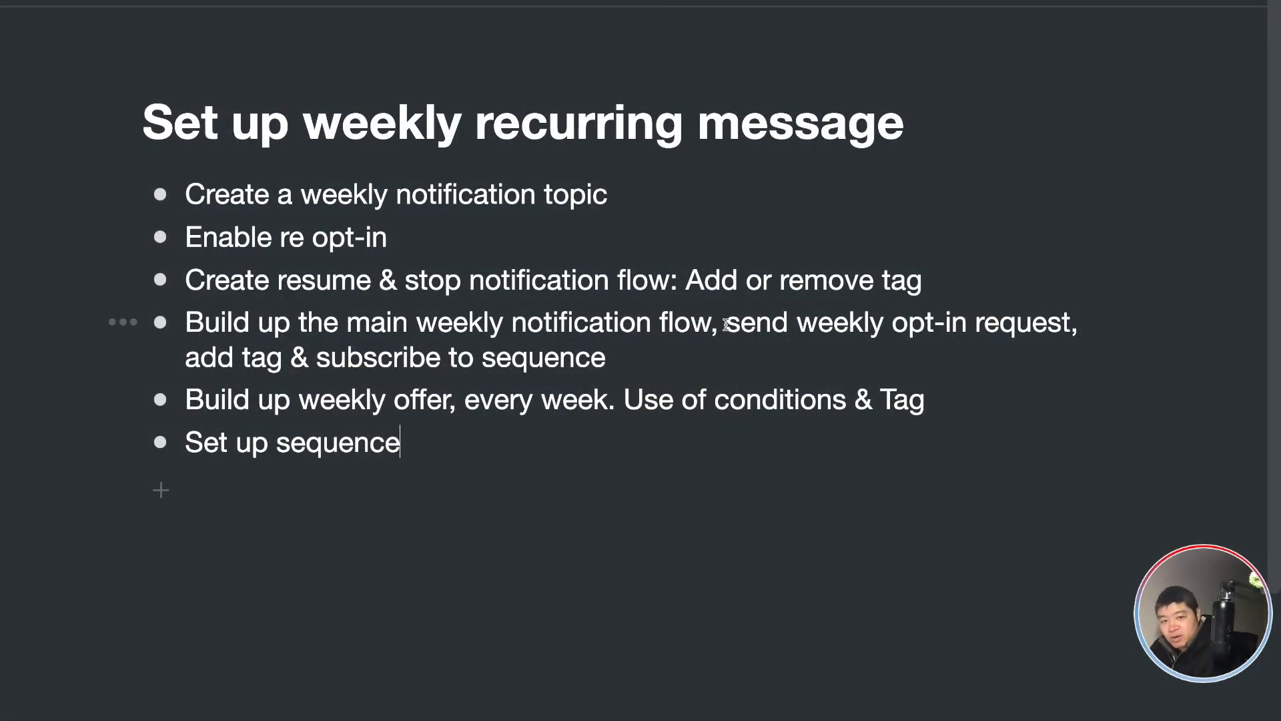
Review the setup outline's points on the opt-in request, tag, sequence subscription and weekly offers in the notes document.
left_click_drag(726, 322, 1081, 322)
left_click(240, 360)
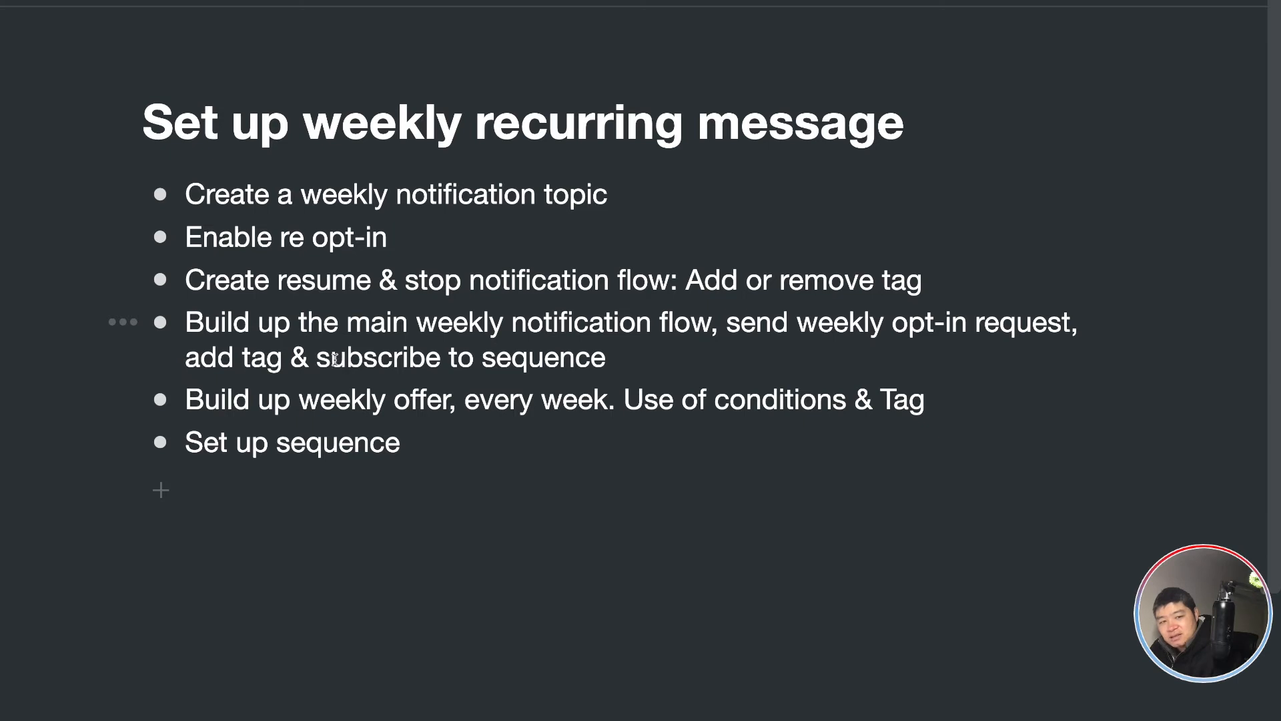
left_click_drag(321, 359, 629, 355)
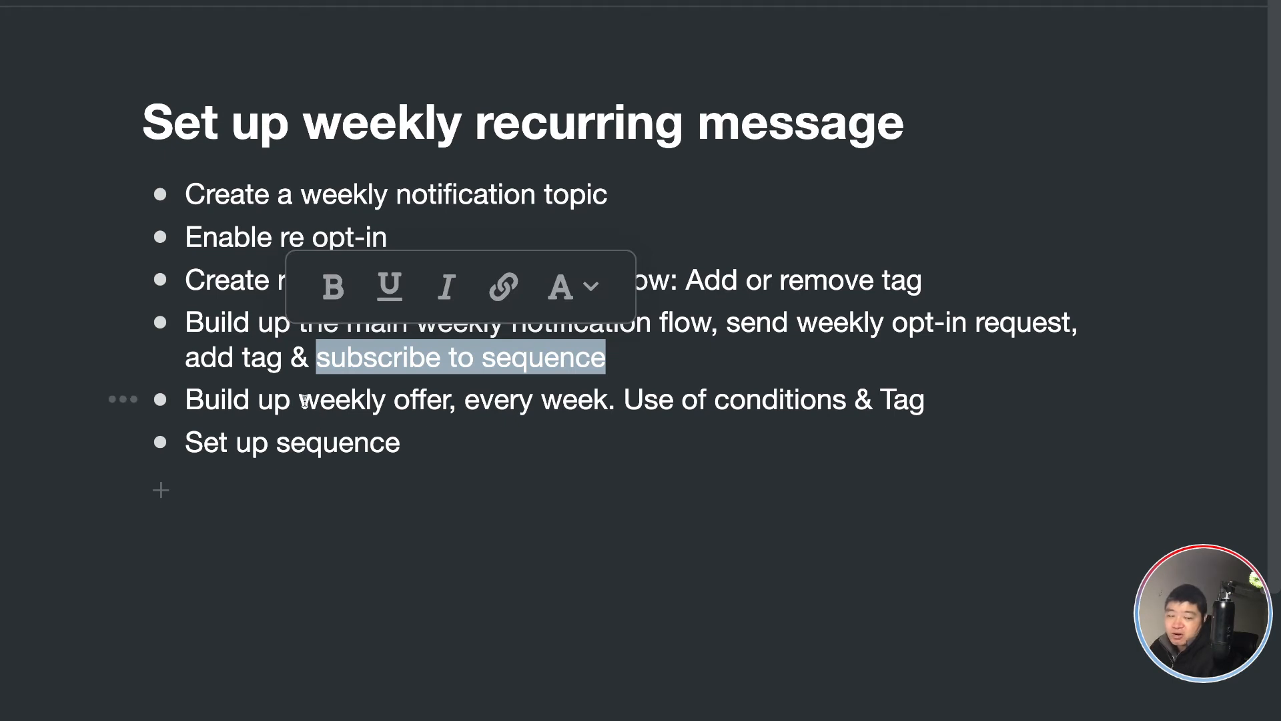
left_click(469, 399)
left_click_drag(609, 399, 465, 399)
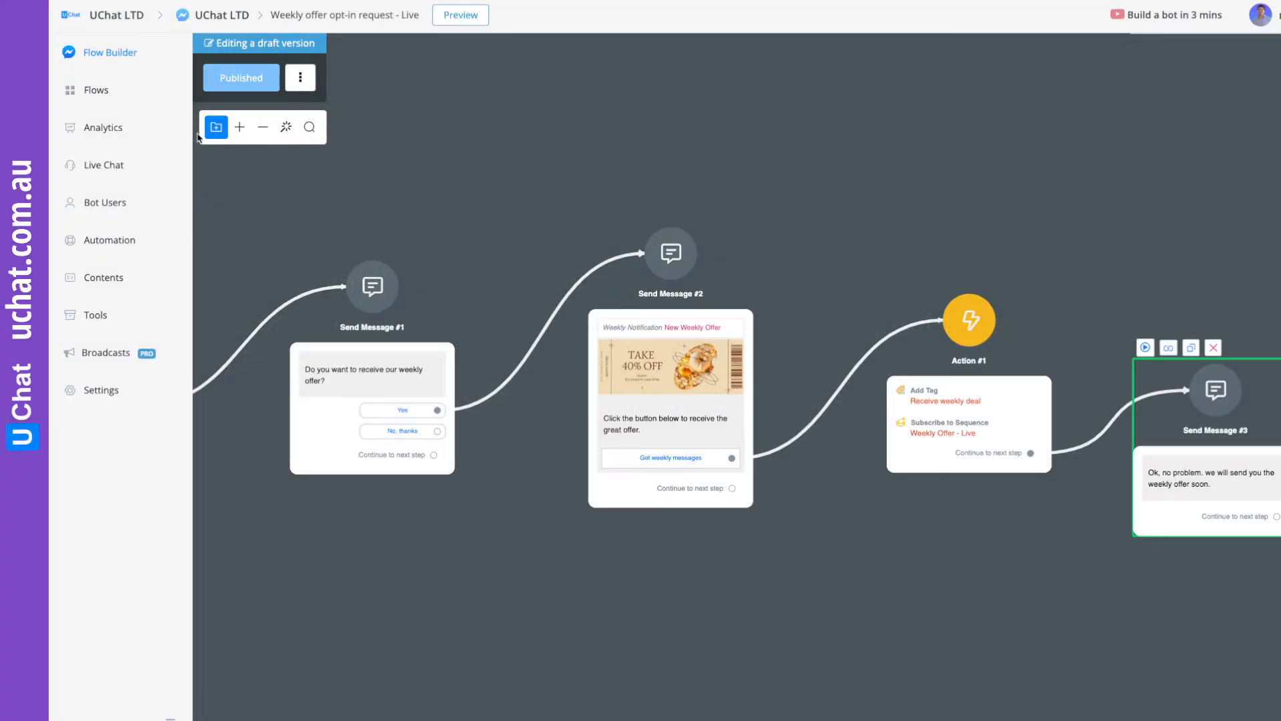
Create a new Facebook sub flow named "week 1 offer - live" from the bot's flow list.
left_click(98, 97)
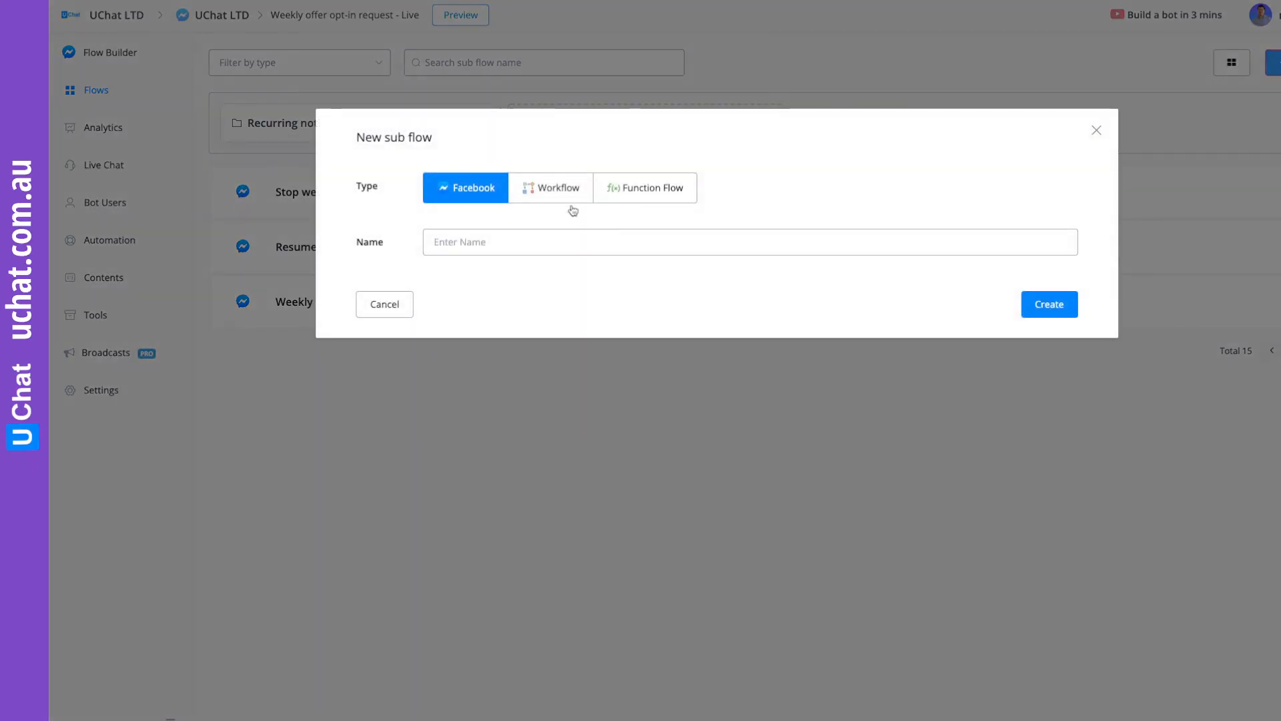
left_click(563, 241)
type("we")
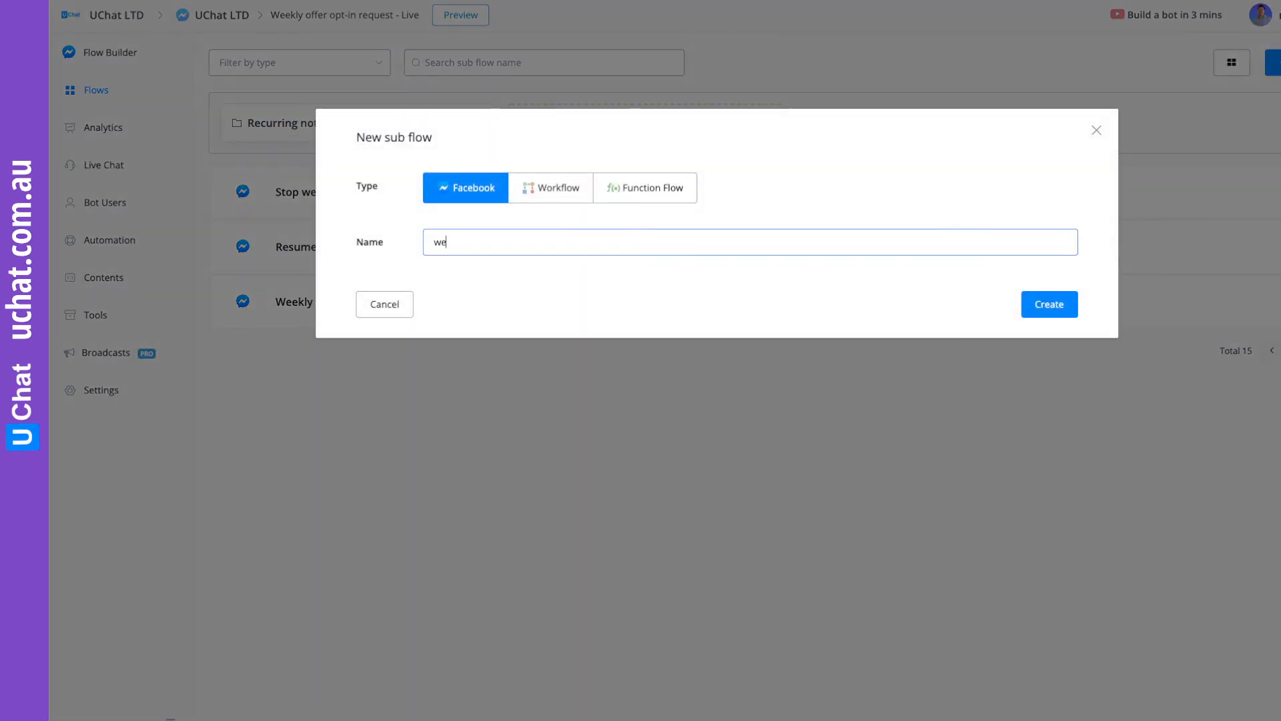
type("ekl 1 offer  - live")
left_click(1060, 312)
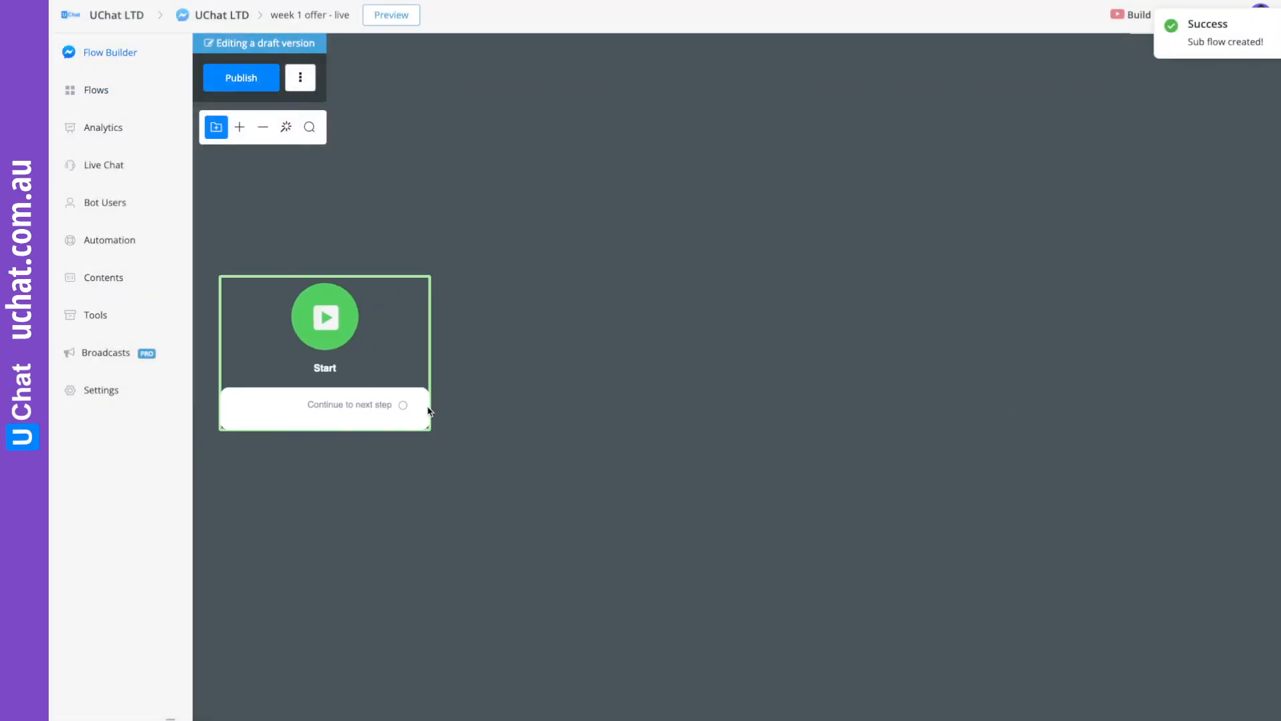
Connect the Start step to a new Condition step that checks whether the user has the tag "Receive weekly deal".
left_click_drag(404, 407, 586, 278)
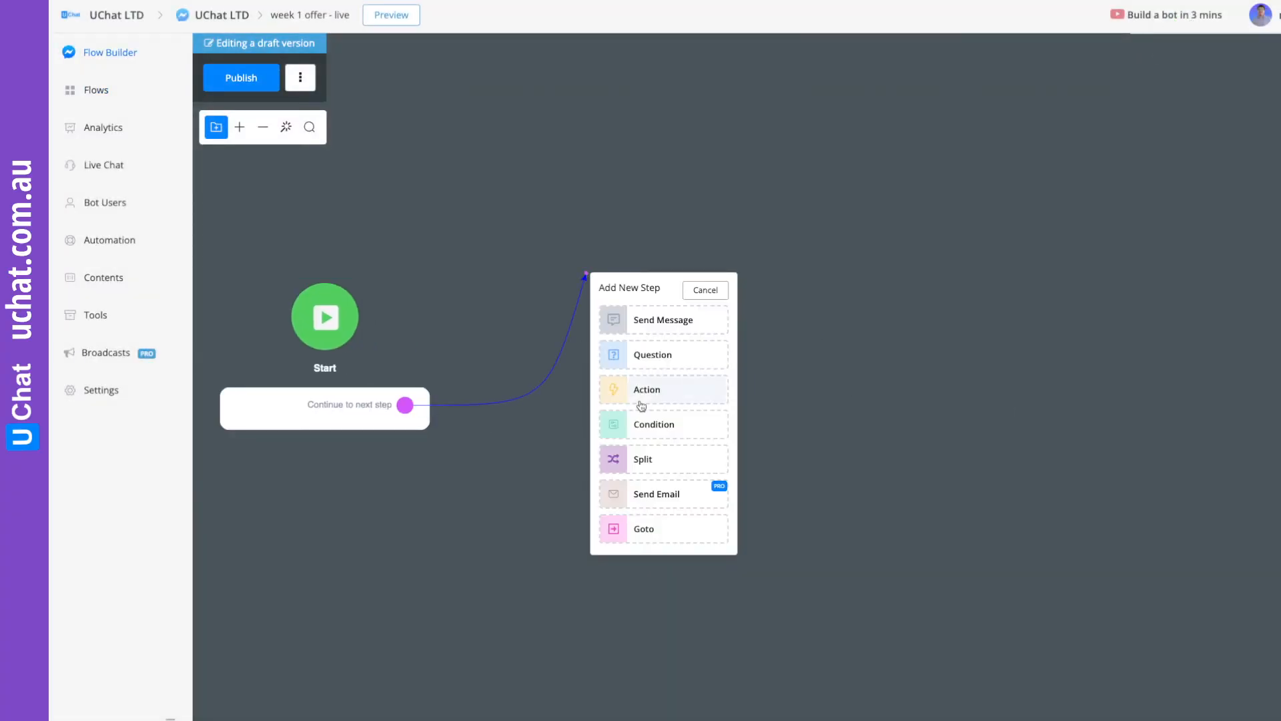
left_click(652, 421)
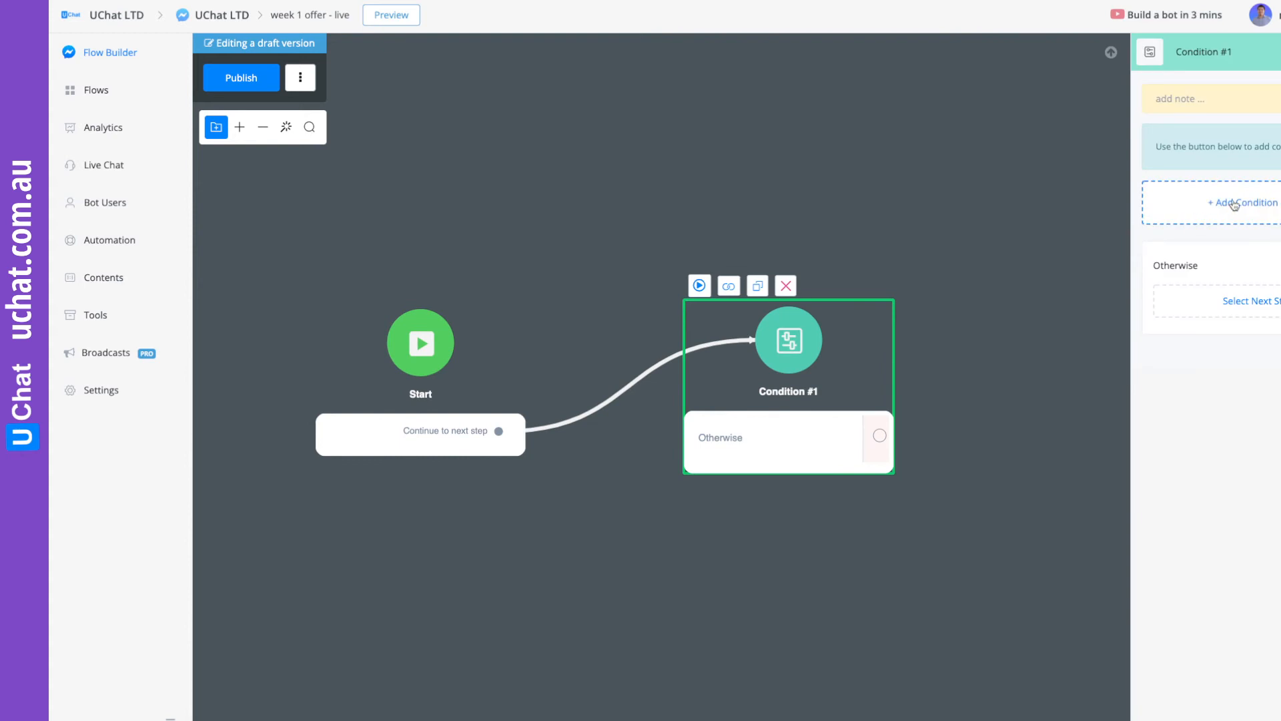
left_click(1211, 201)
left_click(1242, 227)
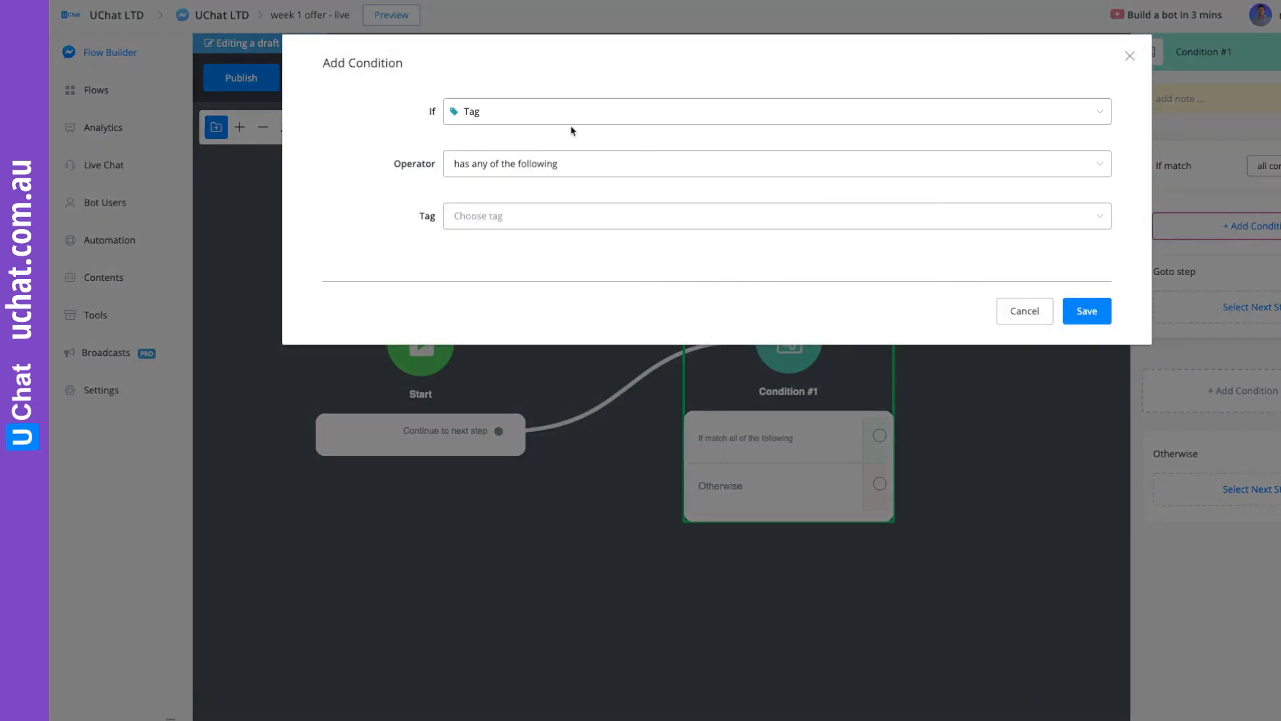
left_click(498, 118)
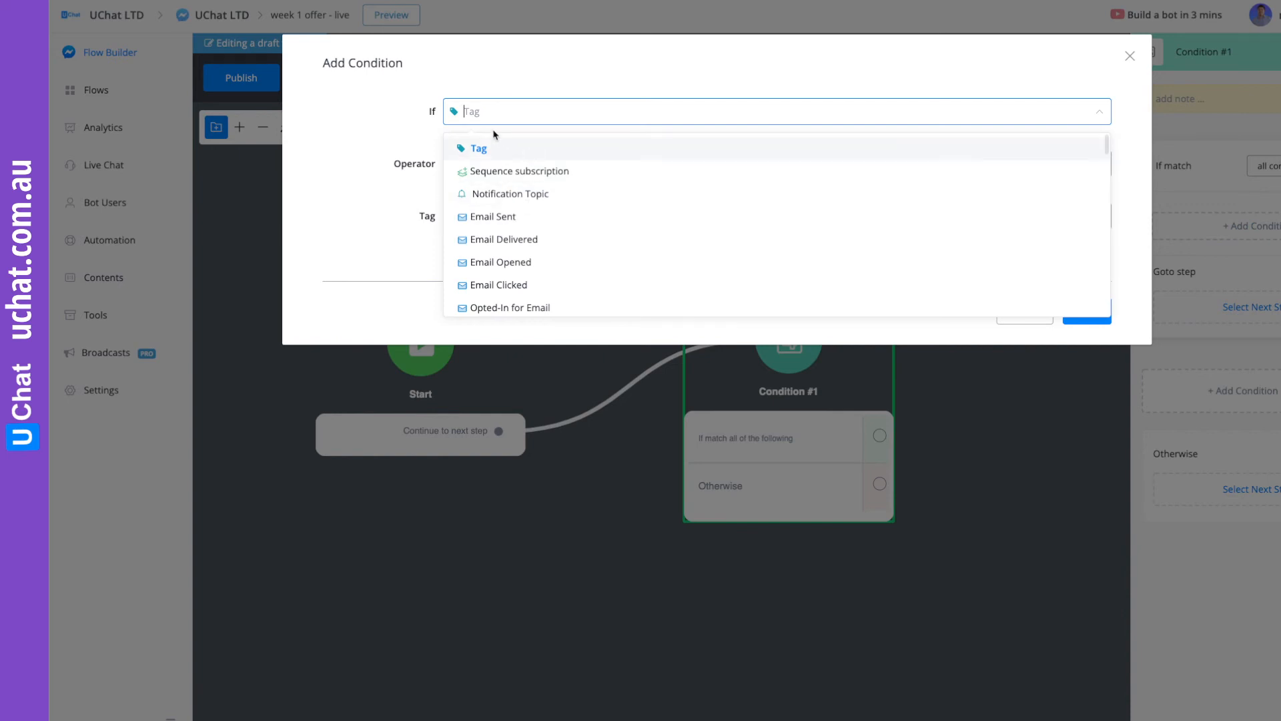
left_click(512, 86)
left_click(492, 218)
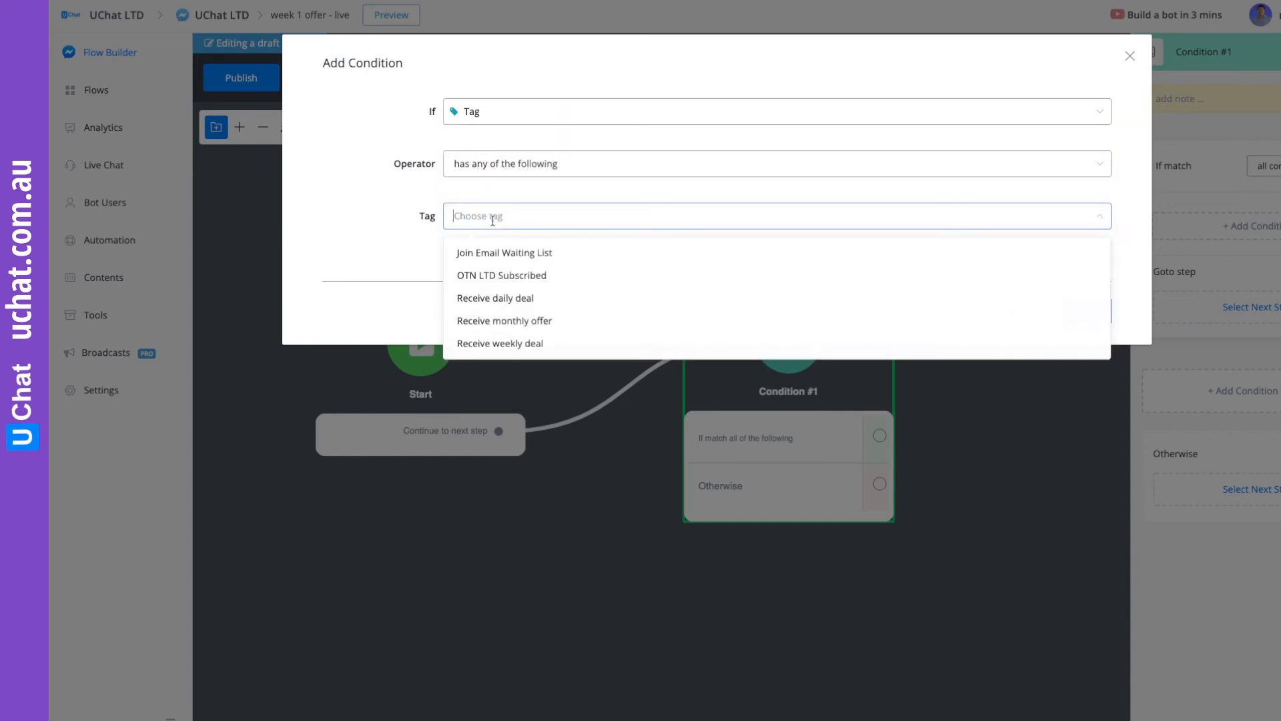
left_click(492, 345)
left_click(358, 267)
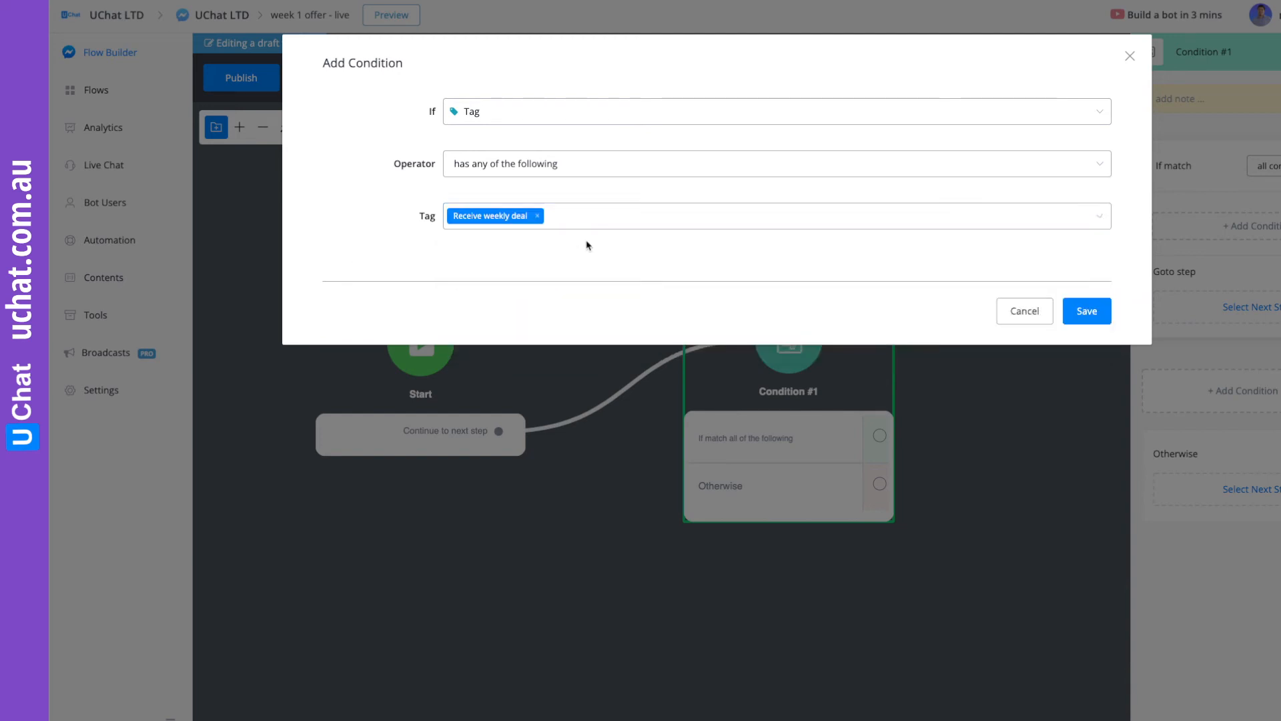
left_click(1076, 310)
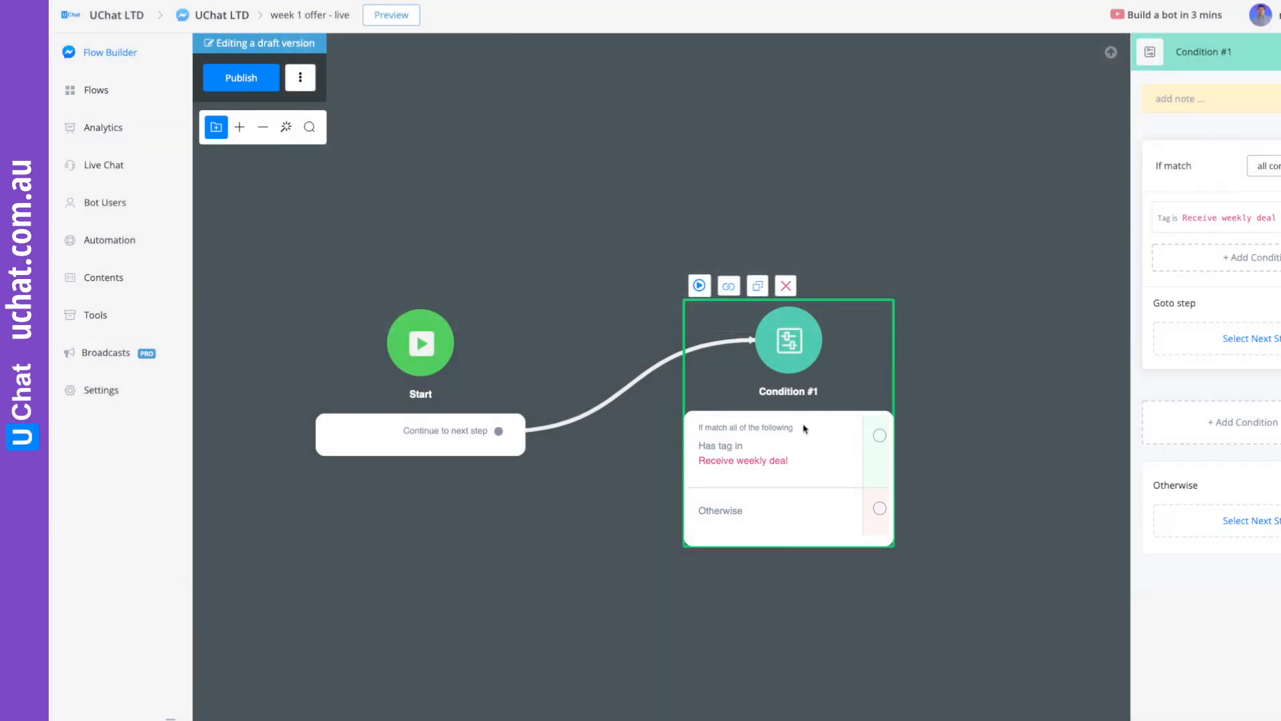
Connect the tag condition's matching branch to a second Condition step.
left_click_drag(821, 420, 755, 396)
left_click_drag(936, 440, 755, 408)
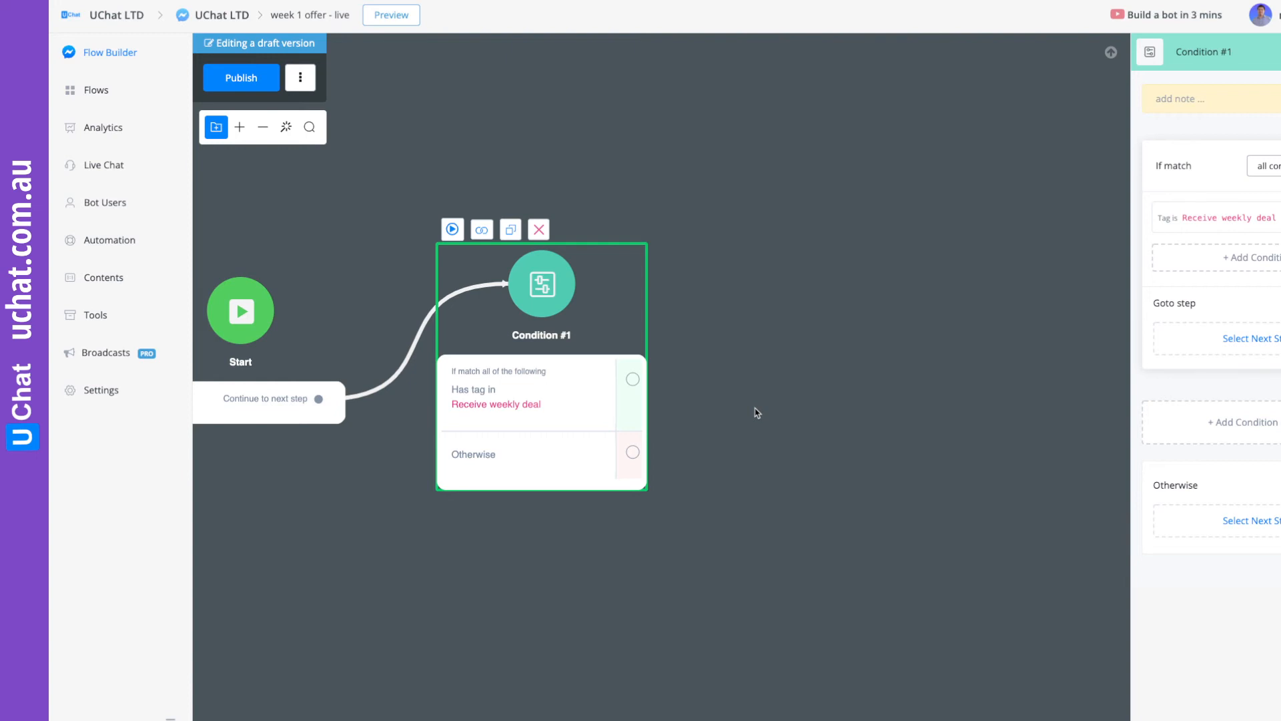
left_click_drag(801, 418, 660, 421)
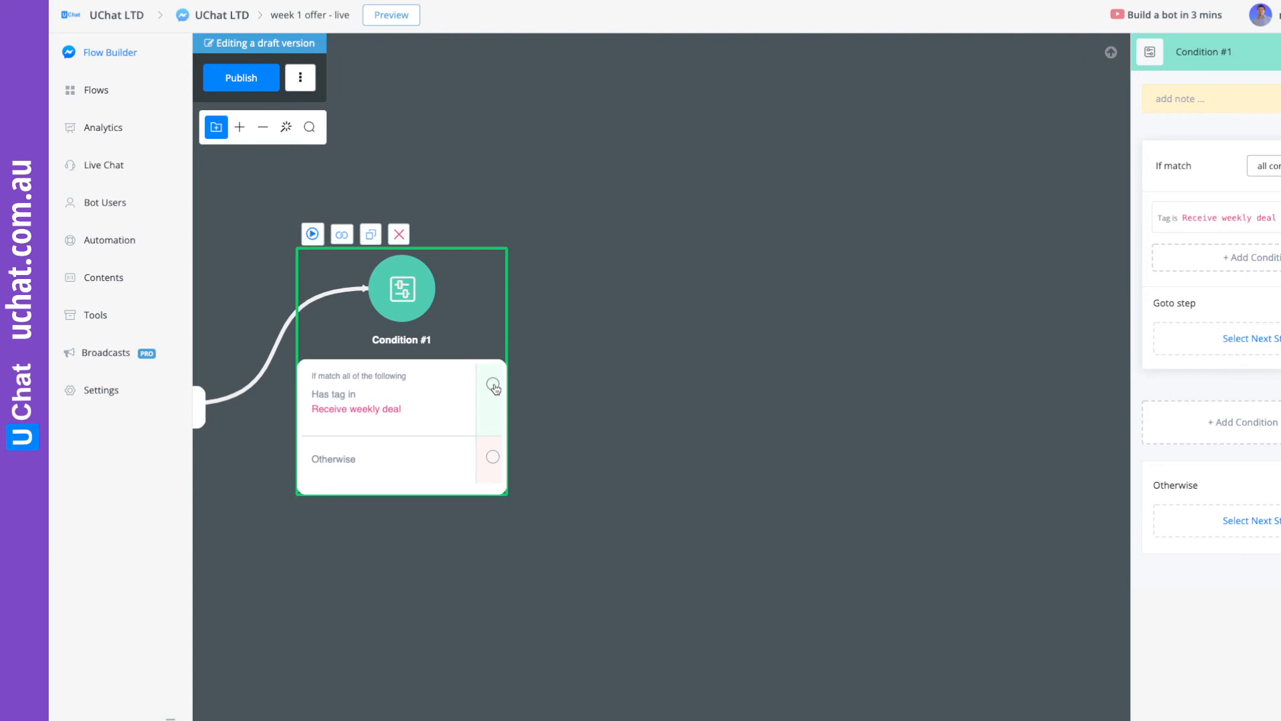
left_click_drag(492, 385, 663, 286)
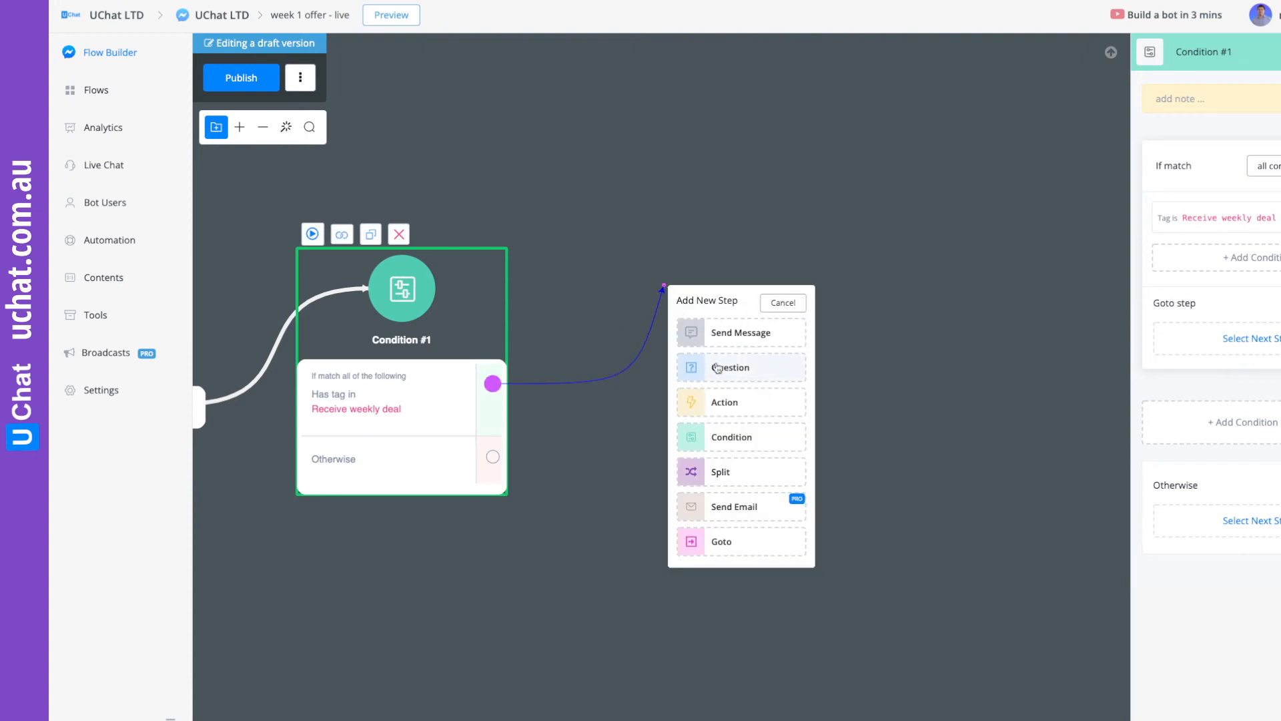
left_click(734, 437)
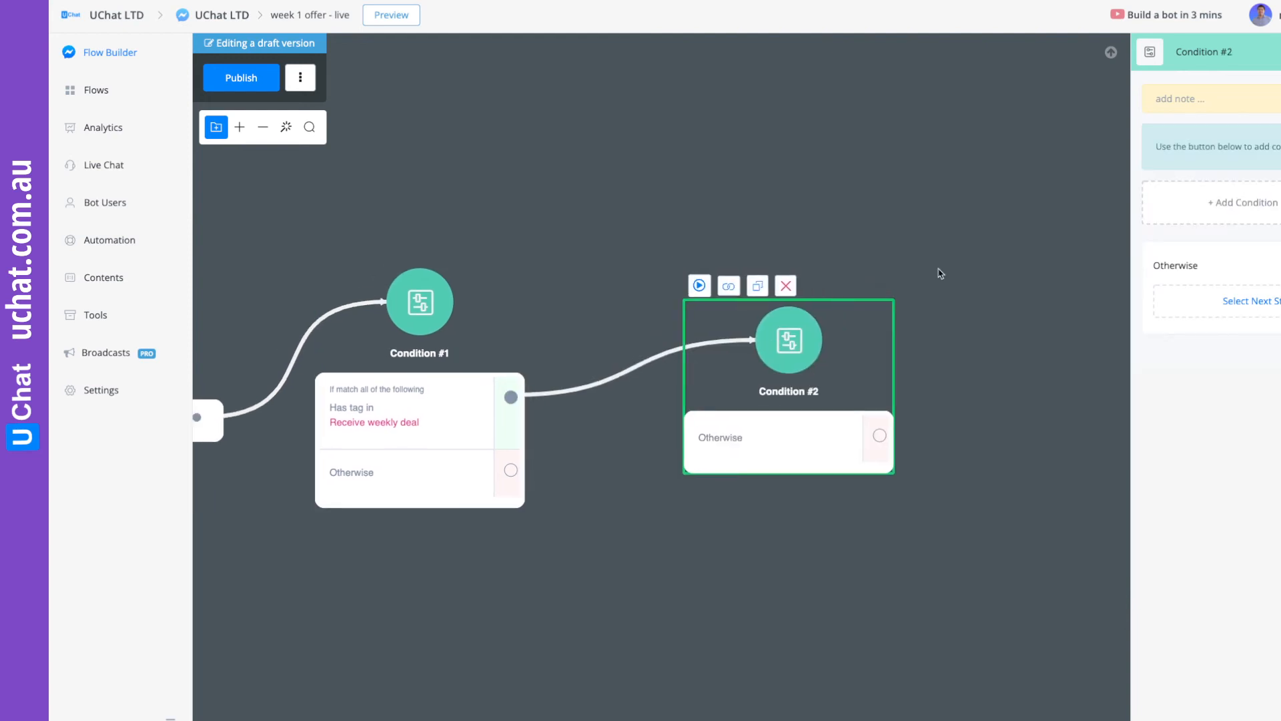
Set the second Condition step to check that "Has interacted in last 24h" is Yes.
left_click(1234, 209)
left_click(1231, 226)
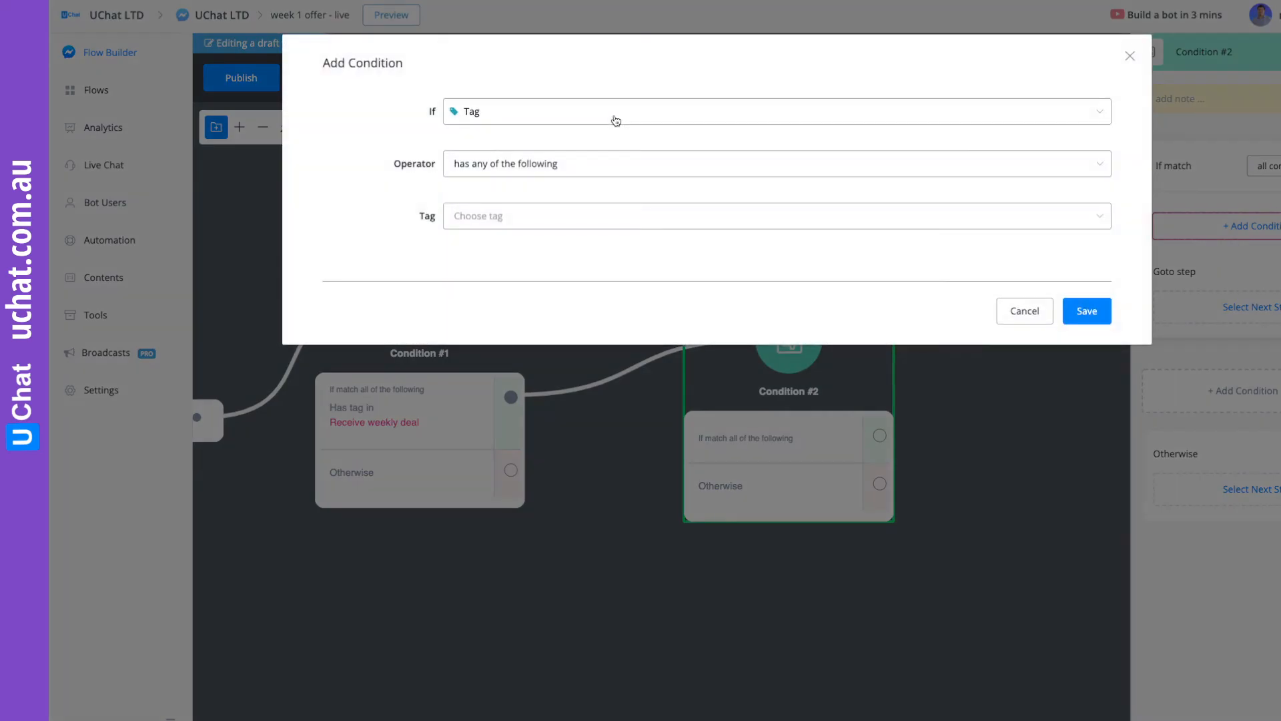
left_click(519, 123)
scroll(527, 253, "down", 2)
scroll(531, 258, "down", 1)
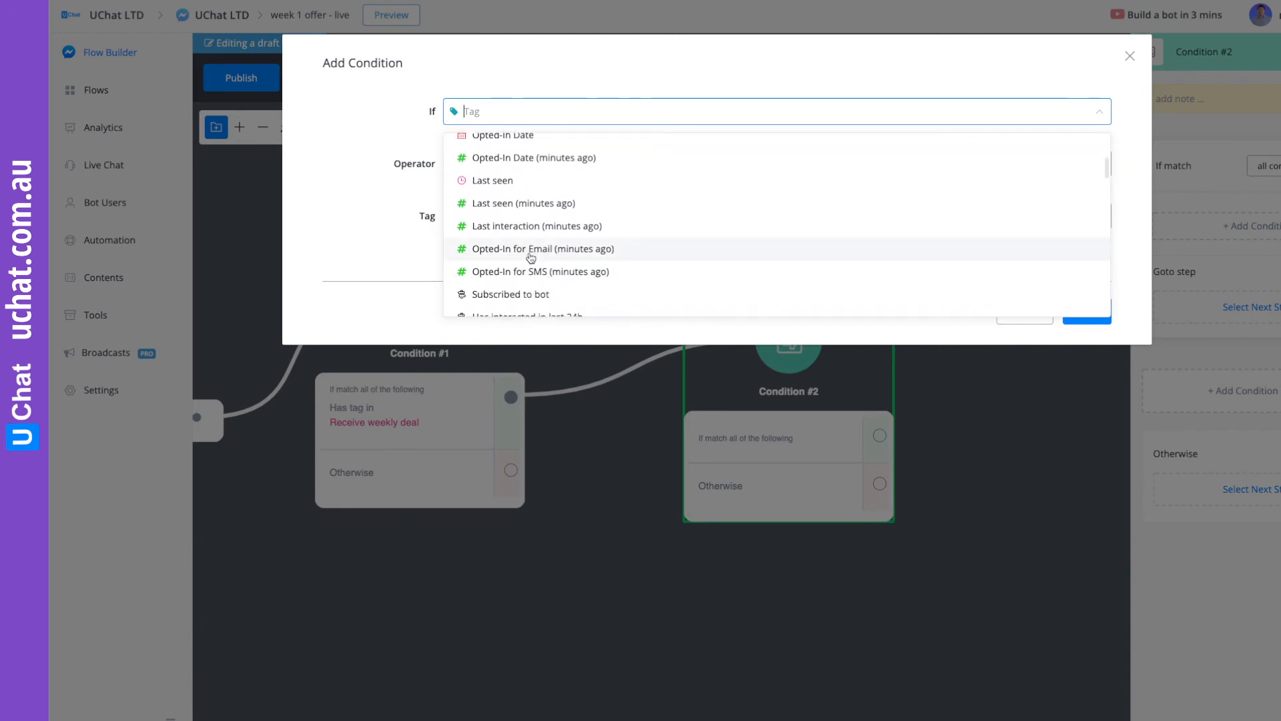
scroll(530, 258, "down", 2)
left_click(557, 221)
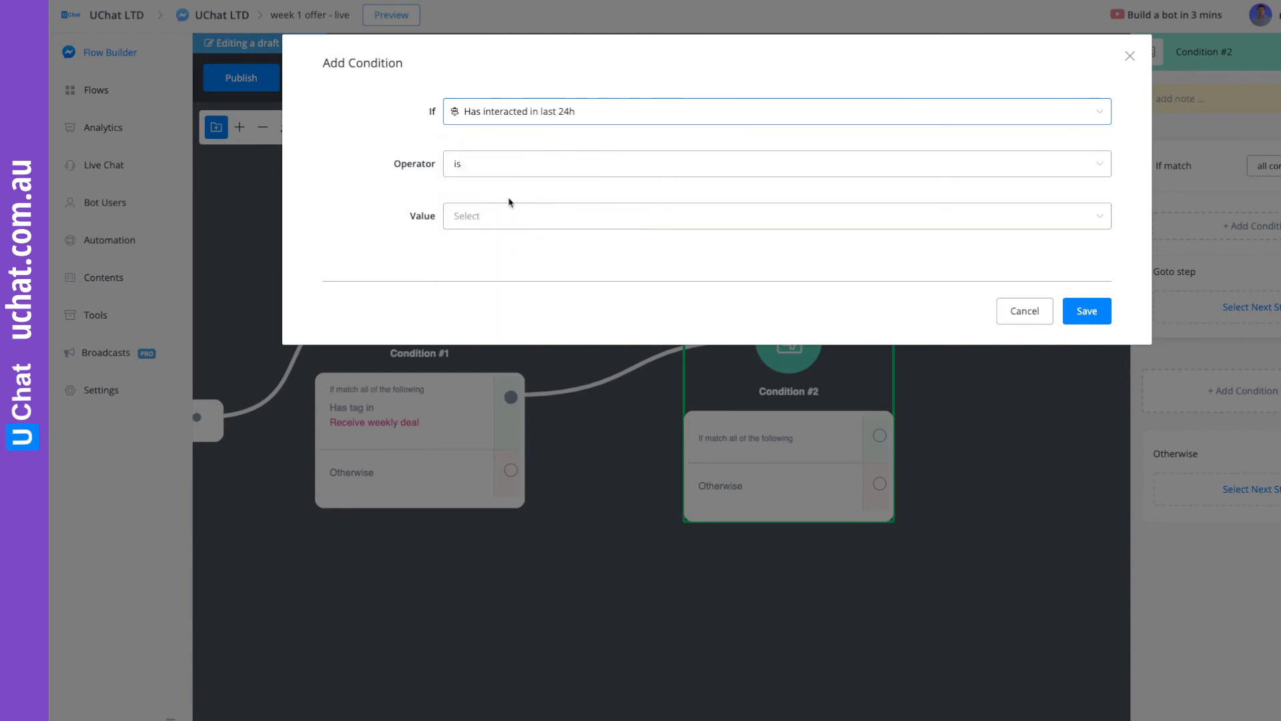
left_click(486, 221)
left_click(468, 253)
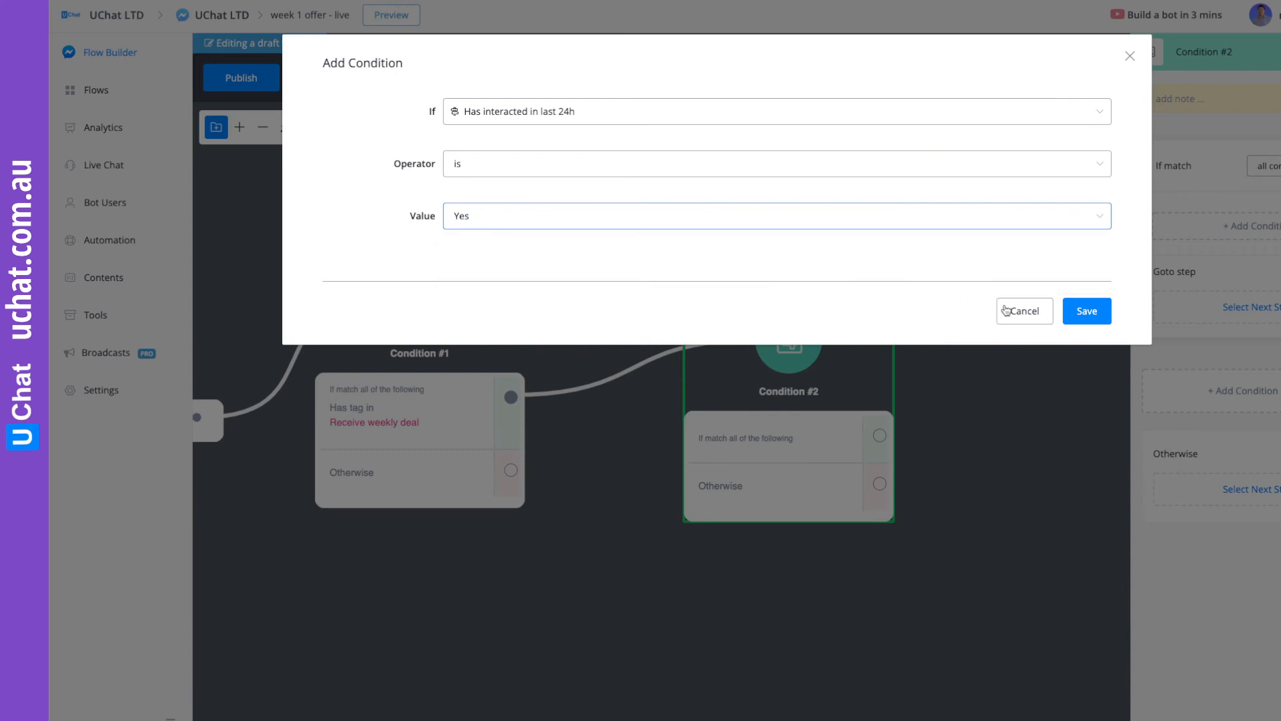
left_click(1086, 311)
Connect the 24-hour condition's matching branch to a new Send Message step with the text "It's time to see the great offer for this week".
left_click_drag(831, 347, 810, 260)
left_click_drag(940, 362, 646, 355)
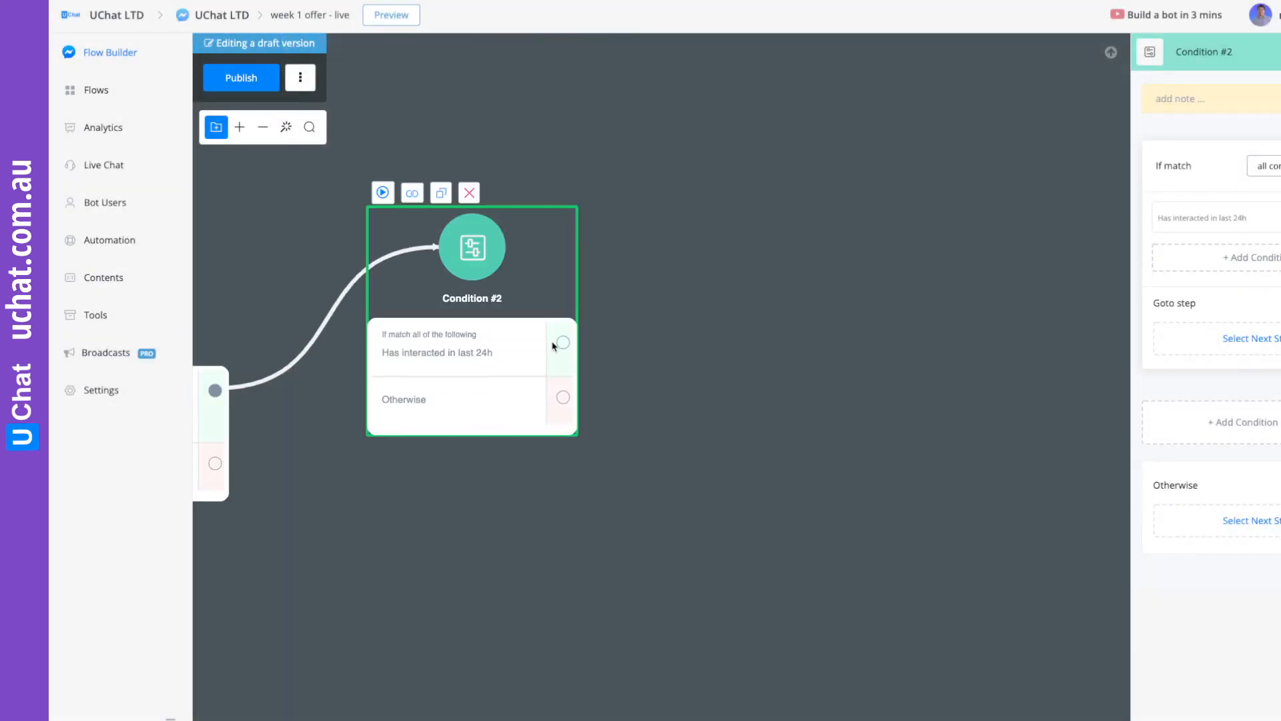
left_click_drag(561, 343, 764, 240)
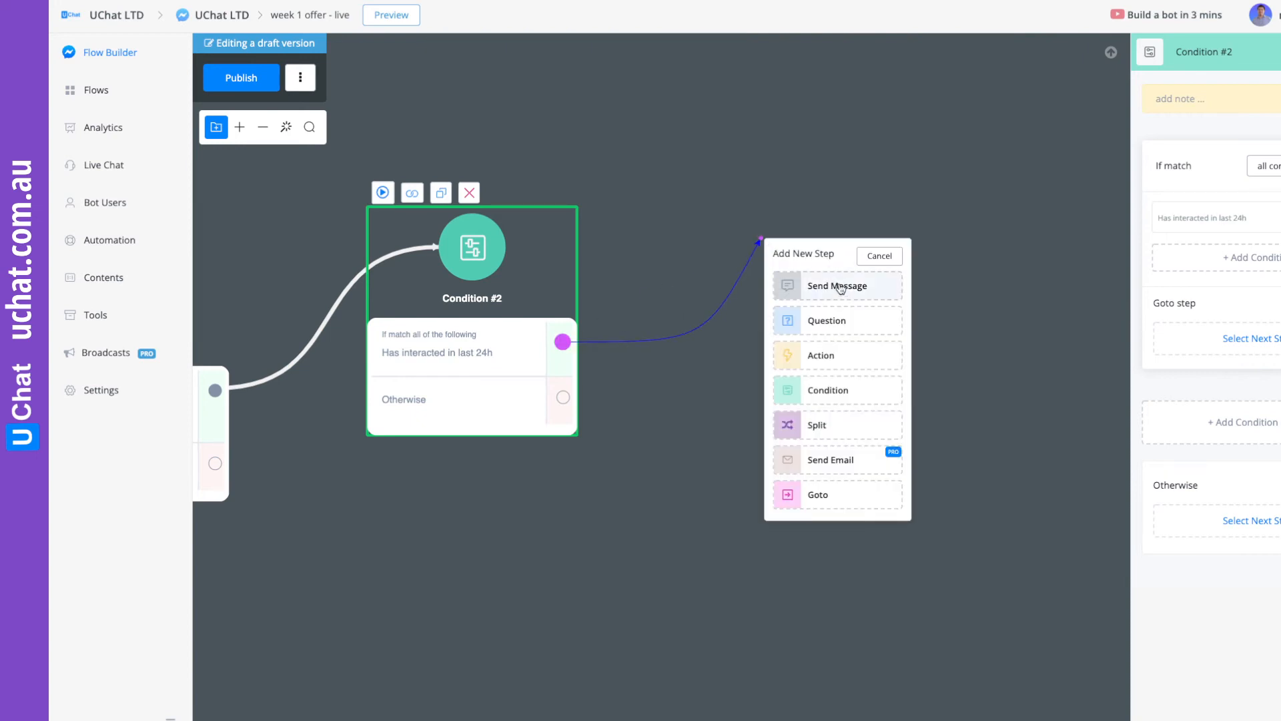
left_click(838, 286)
scroll(1199, 125, "down", 2)
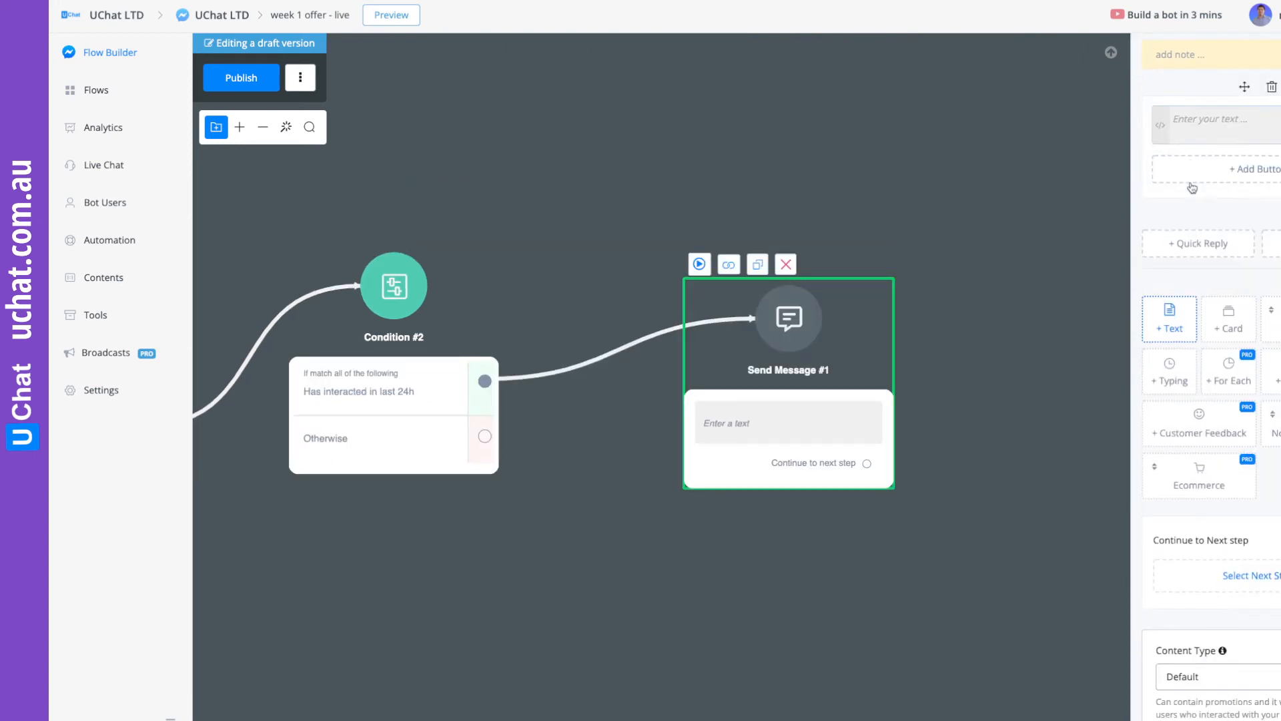
left_click(1200, 110)
type("It")
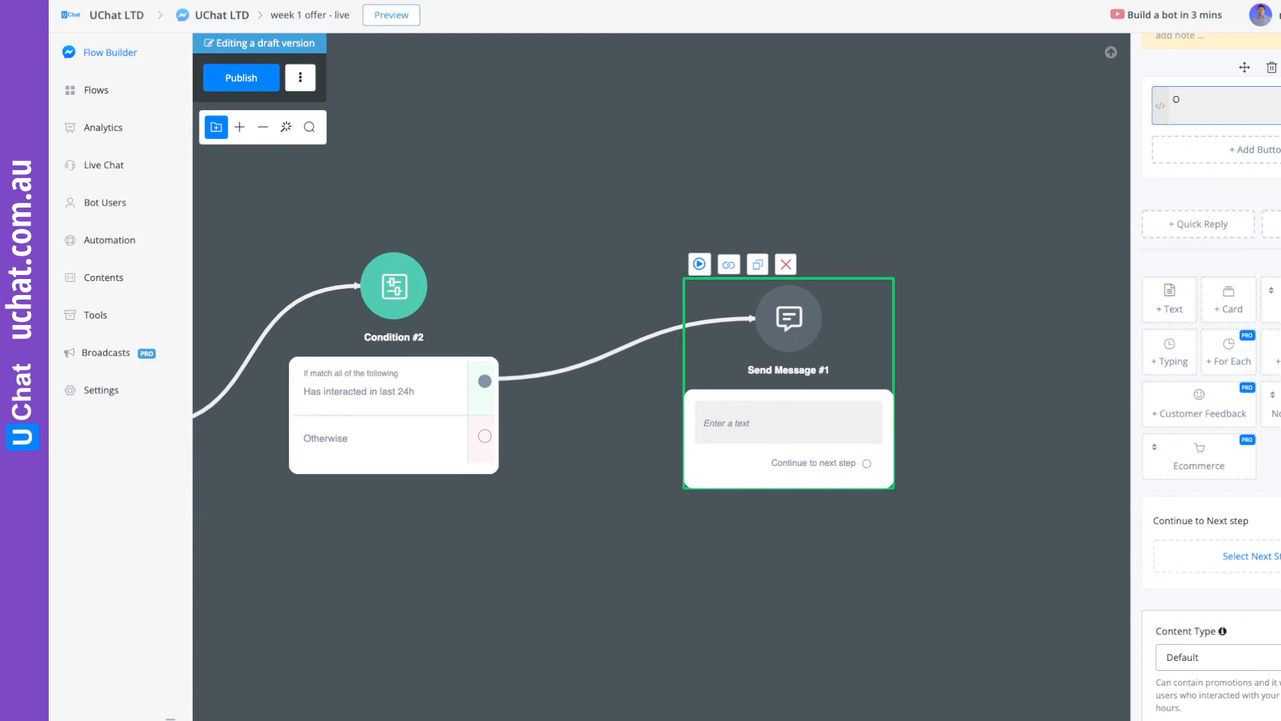
type("'s time to see the great ")
type("week")
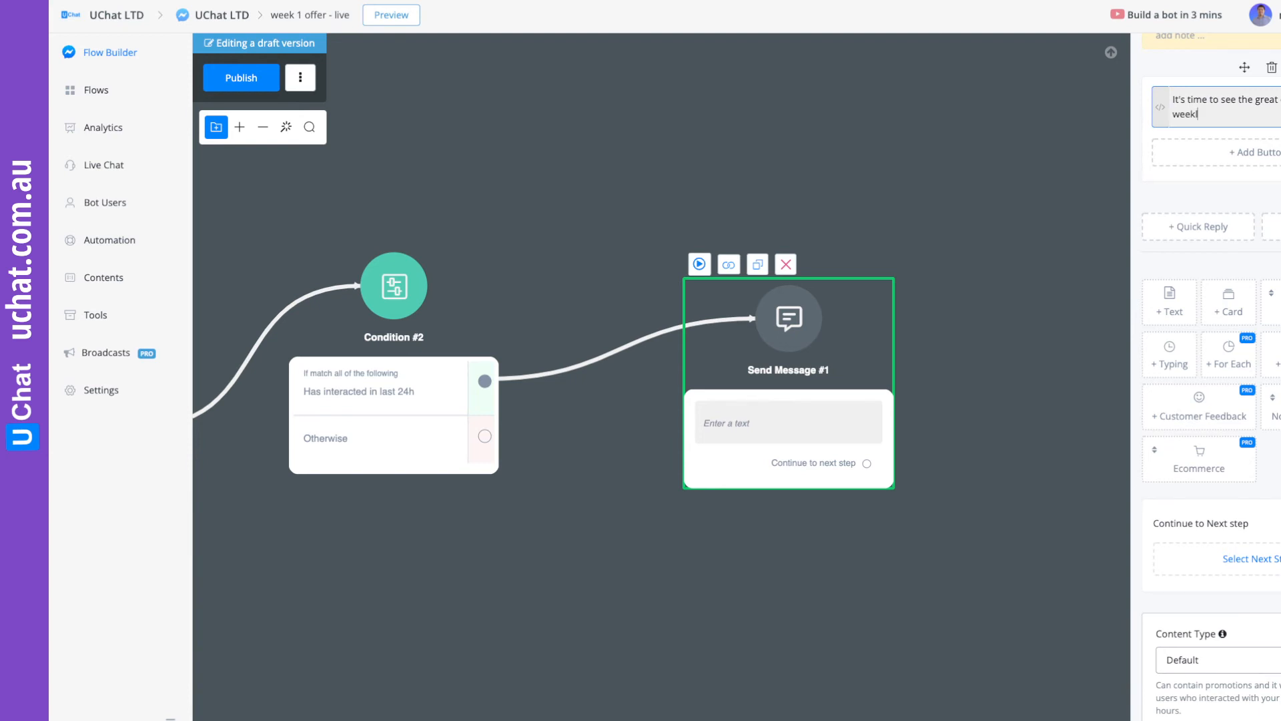
Add the quick replies "Yes", "No, thanks" and "Stop notification" to the weekly offer message.
left_click(1206, 225)
left_click(596, 153)
type("Yes")
left_click(1053, 461)
left_click(1213, 269)
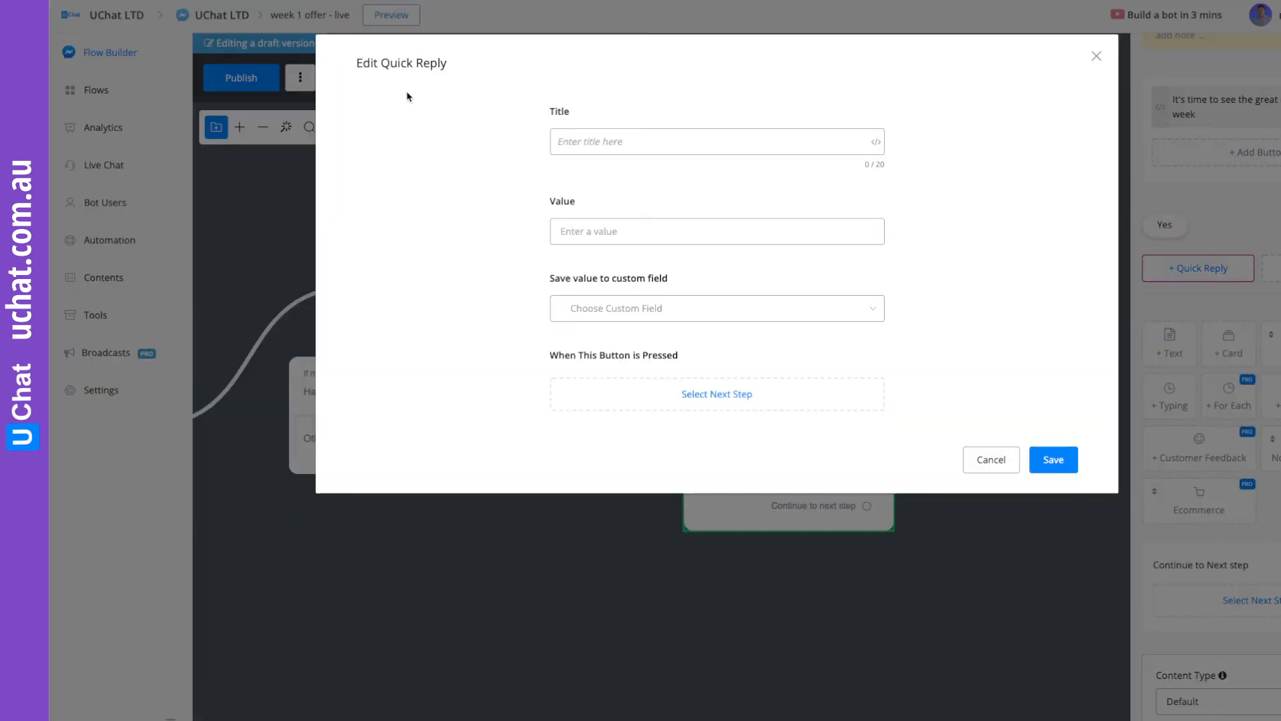
left_click(581, 137)
type("No, thanks")
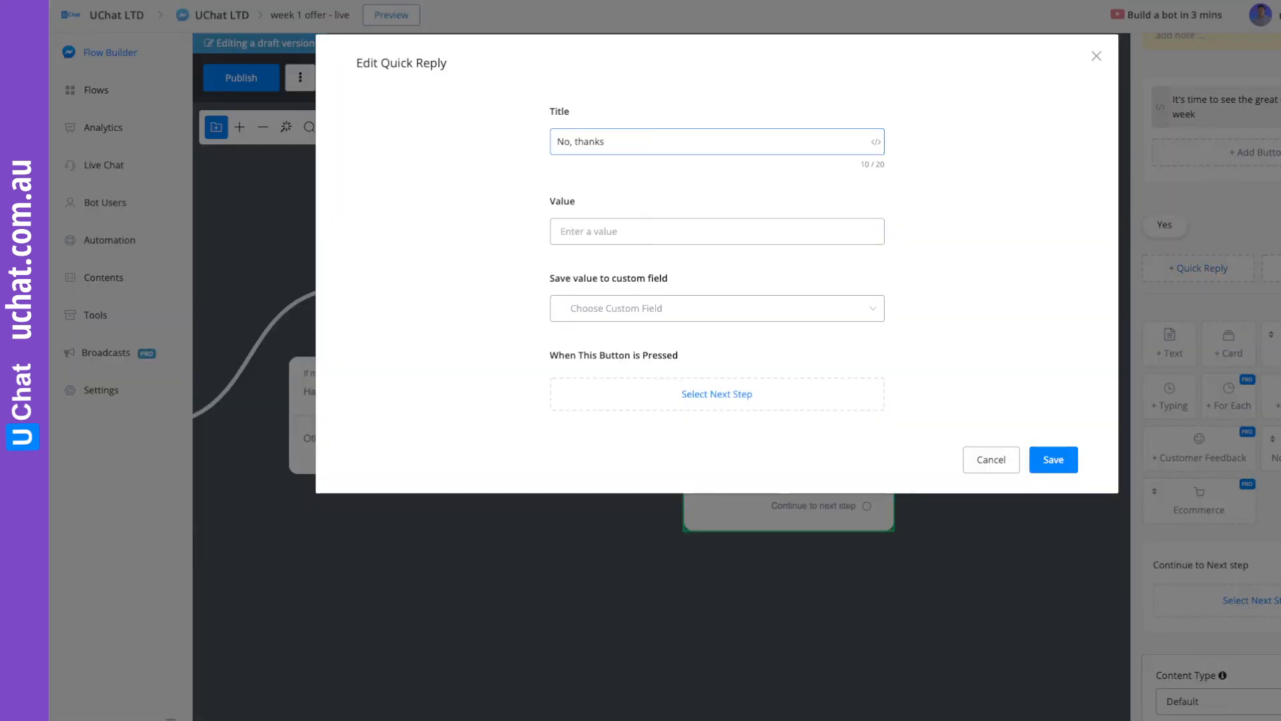
left_click(1054, 460)
left_click(1211, 267)
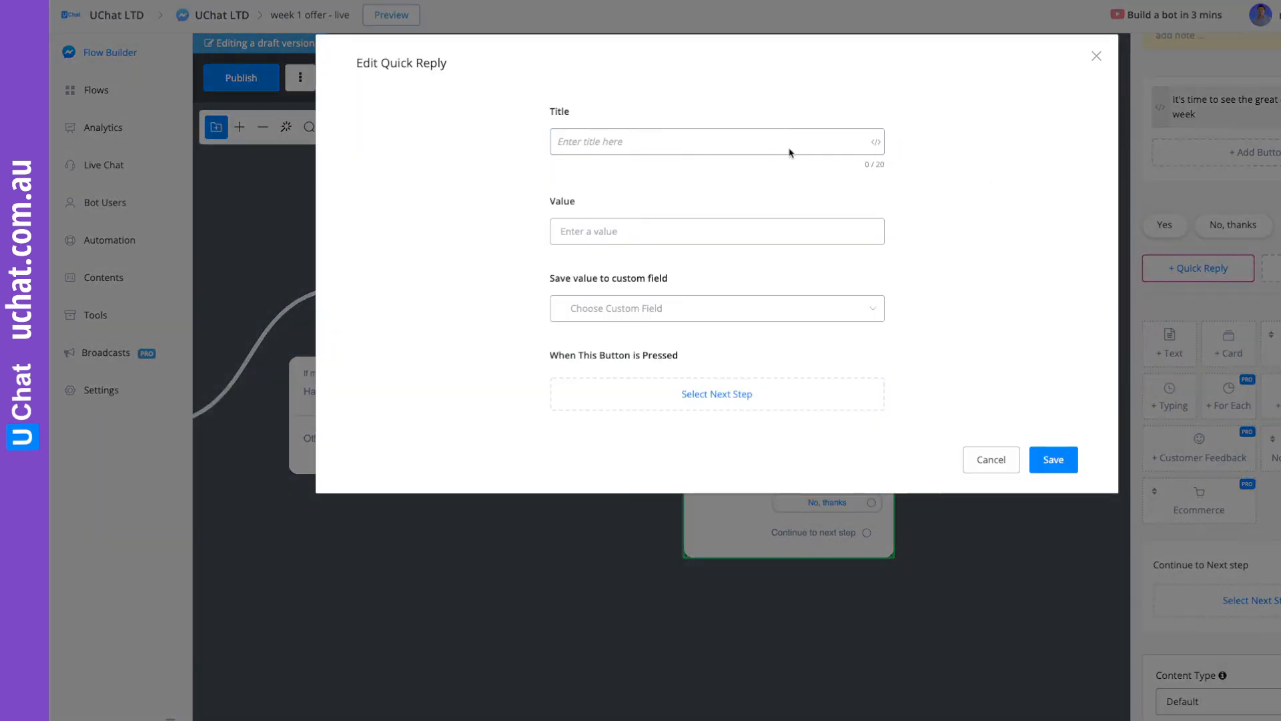
type("Stop notification")
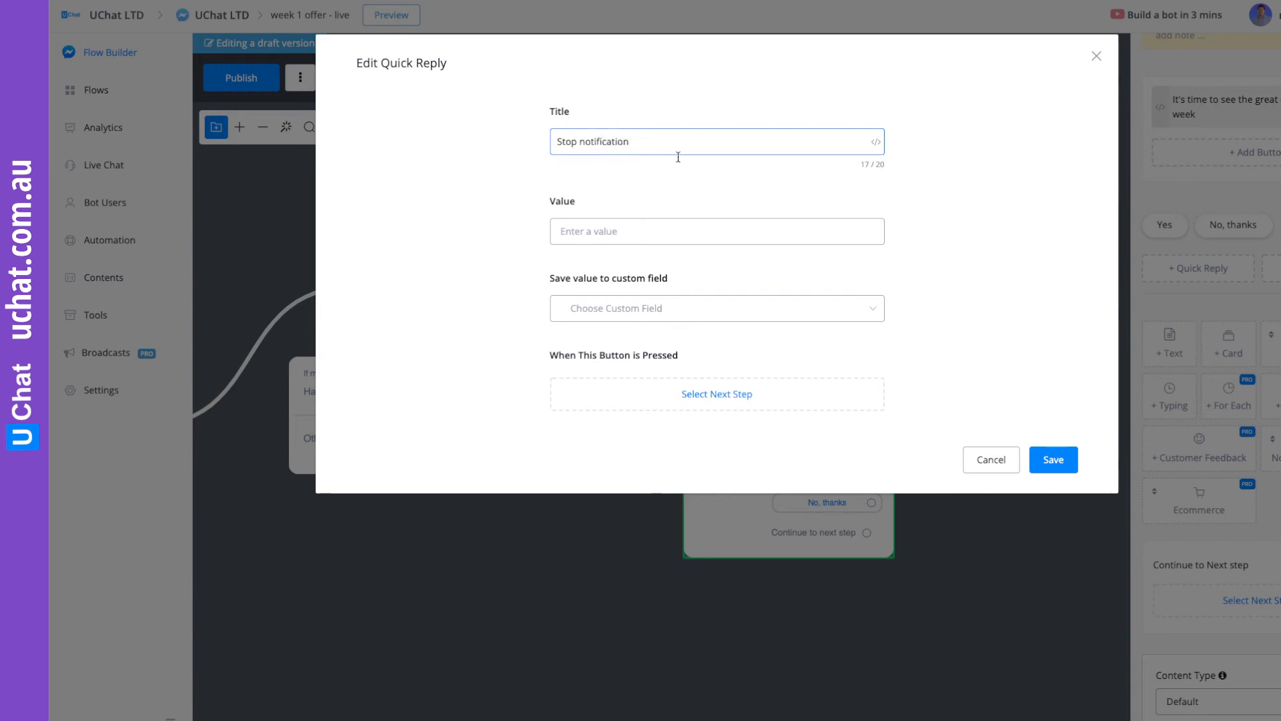
left_click(1054, 460)
Reposition the message step higher than the condition and connect its "Stop notification" reply to a new Action step.
left_click_drag(862, 338, 817, 186)
left_click_drag(961, 280, 1002, 249)
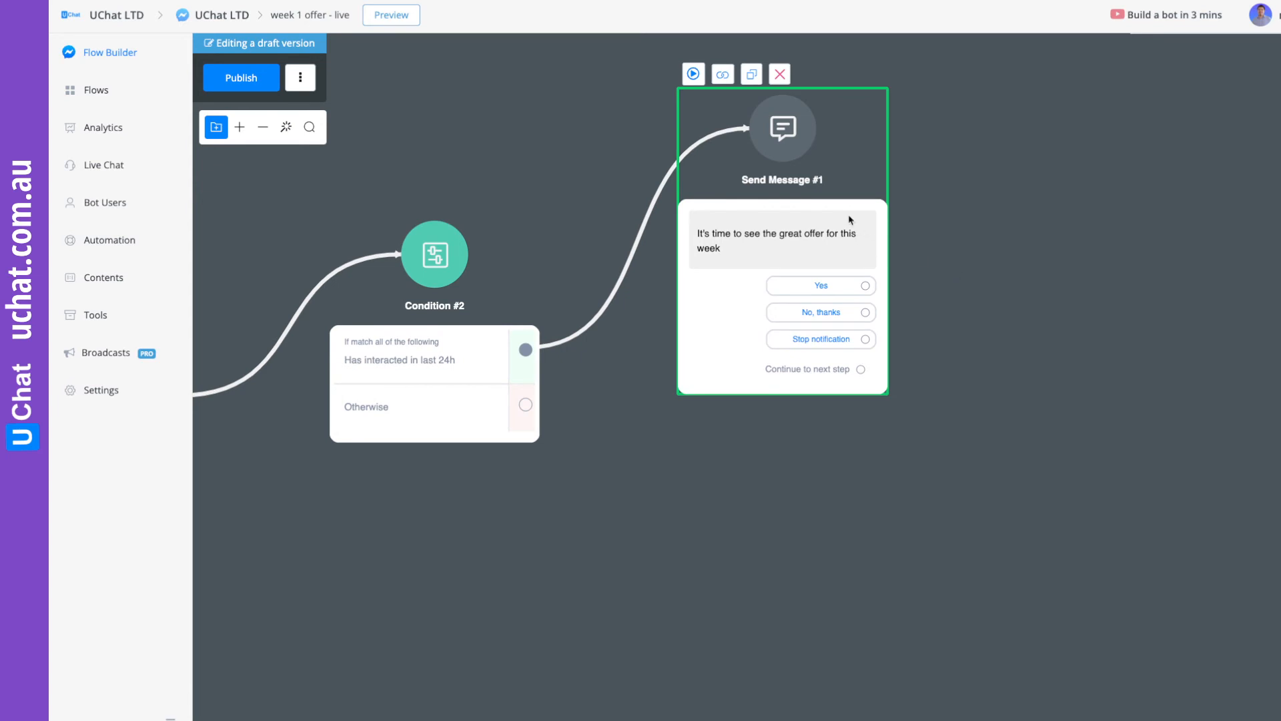
left_click_drag(855, 197, 851, 204)
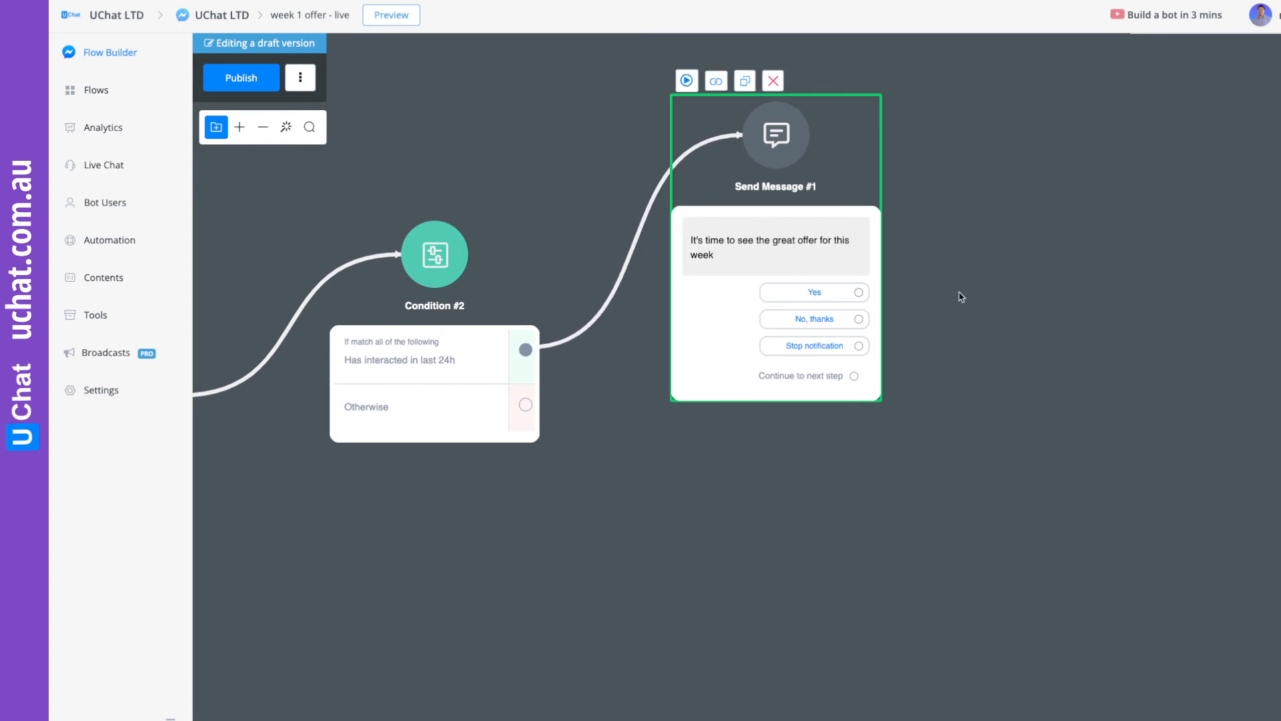
left_click_drag(961, 297, 919, 259)
left_click_drag(817, 311, 899, 437)
left_click(967, 508)
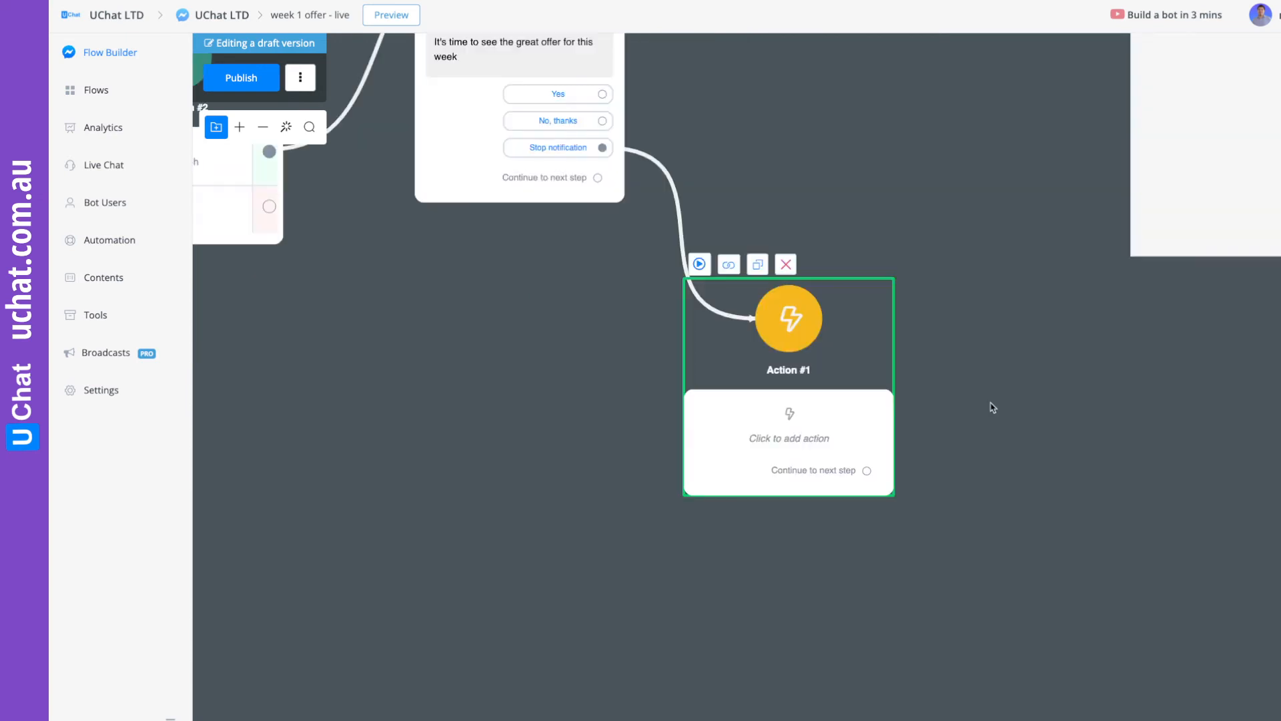
Add a Remove Tag action for "Receive weekly deal" to the new Action step.
left_click(1214, 237)
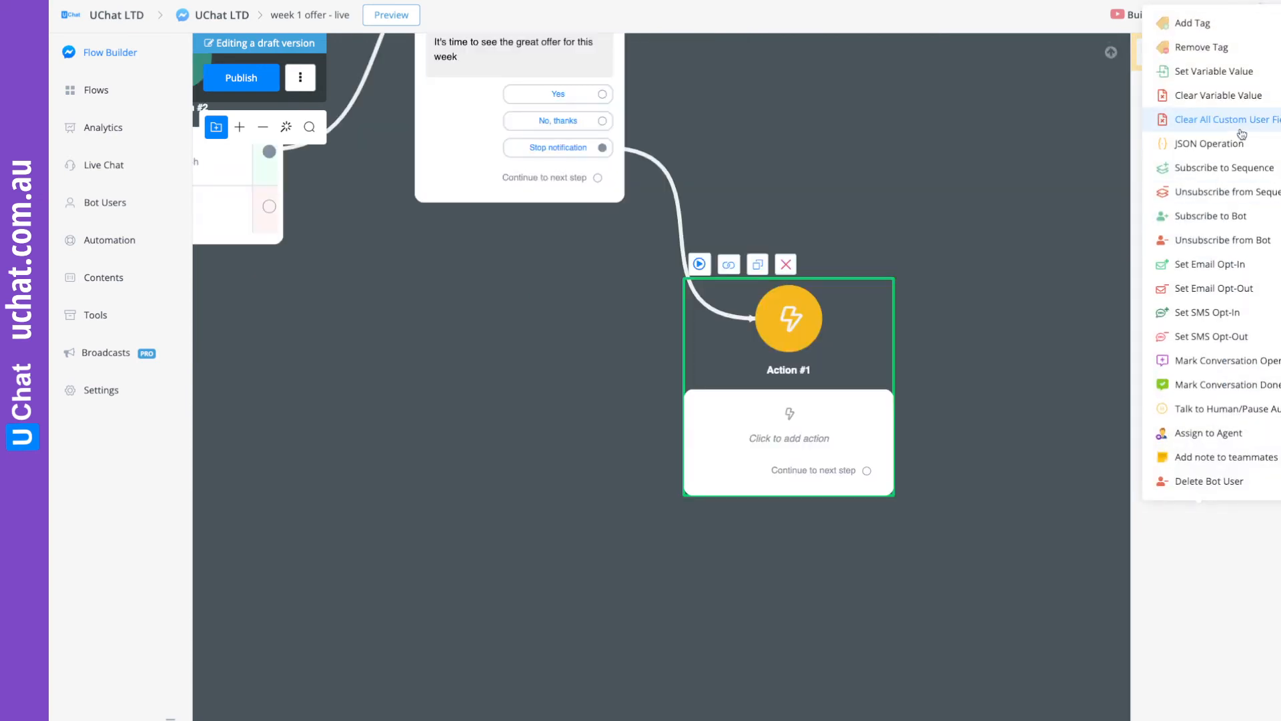
left_click(1209, 51)
left_click(1187, 194)
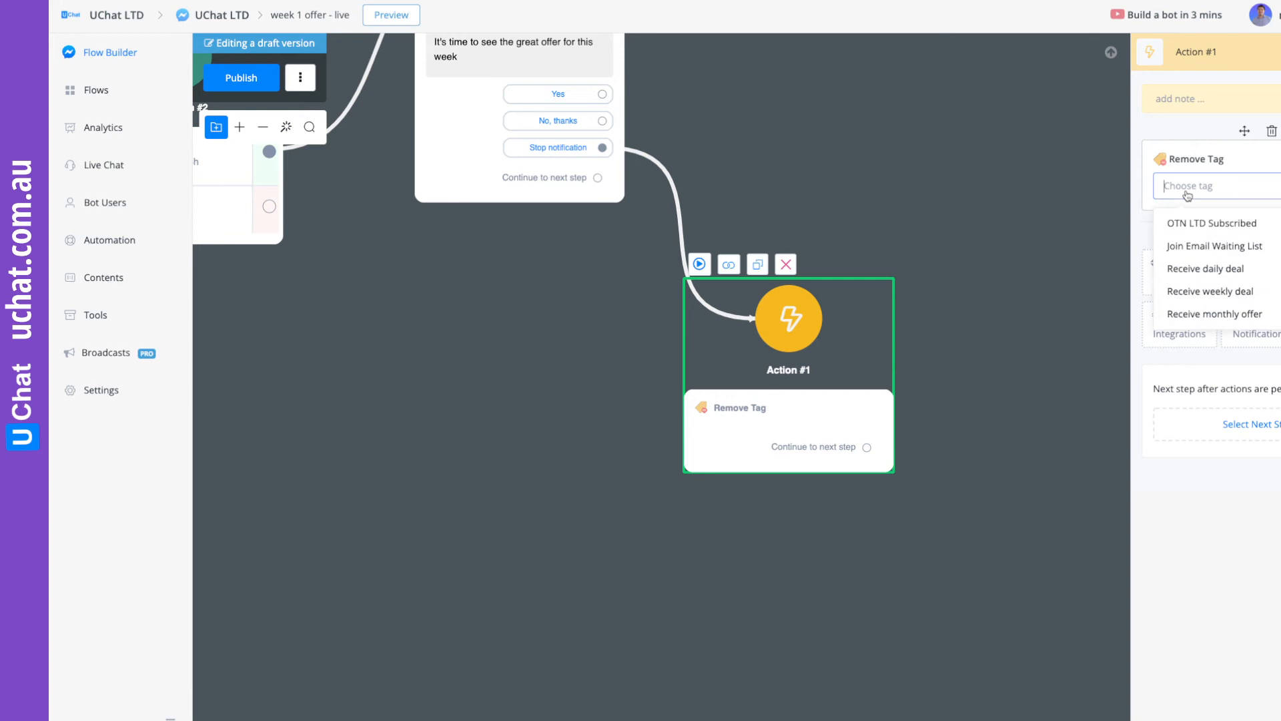
left_click(1201, 292)
left_click(965, 289)
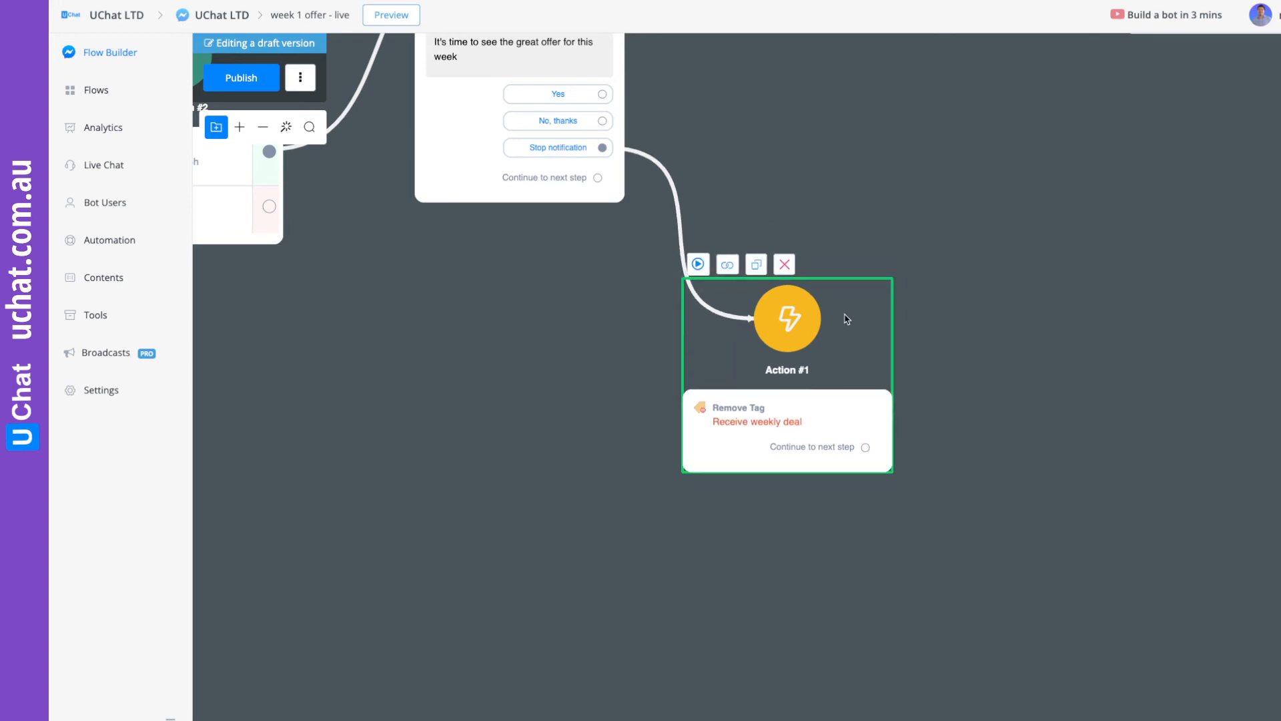
Publish the "week 1 offer - live" flow.
mouse_move(902, 152)
left_mouse_down()
mouse_move(987, 291)
mouse_move(919, 220)
left_mouse_up()
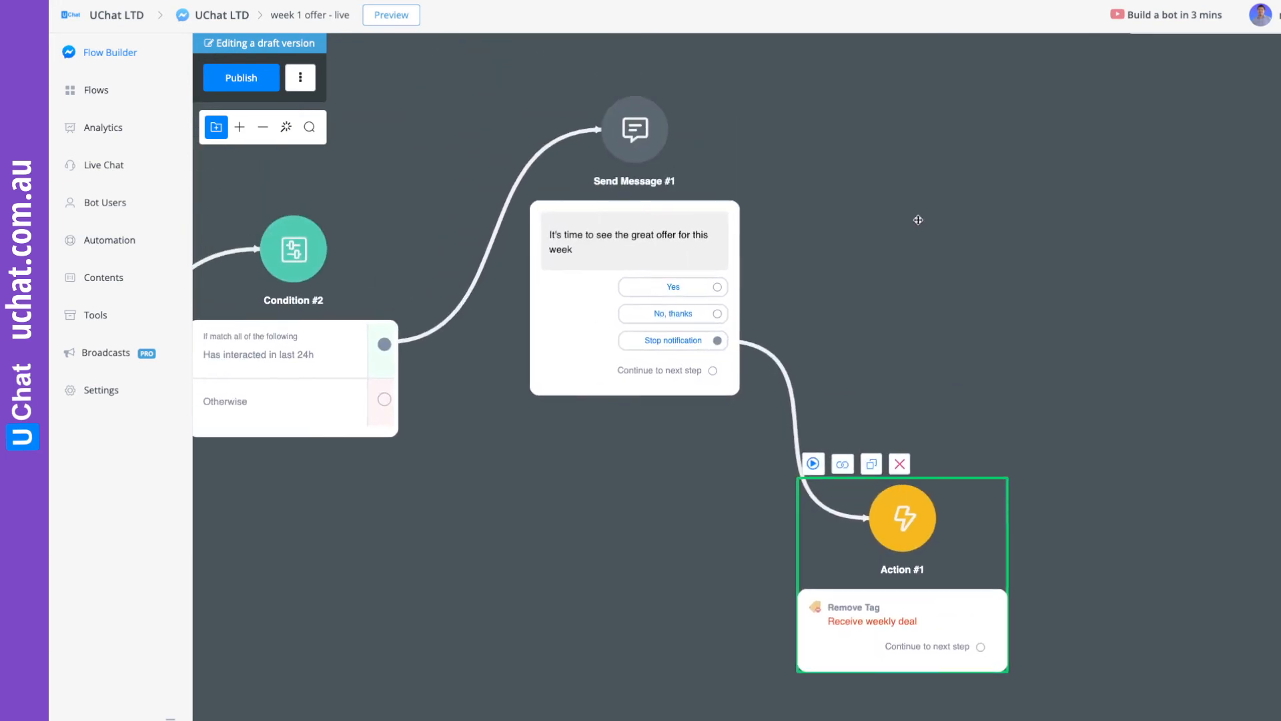
left_click(247, 73)
left_click_drag(872, 285, 878, 360)
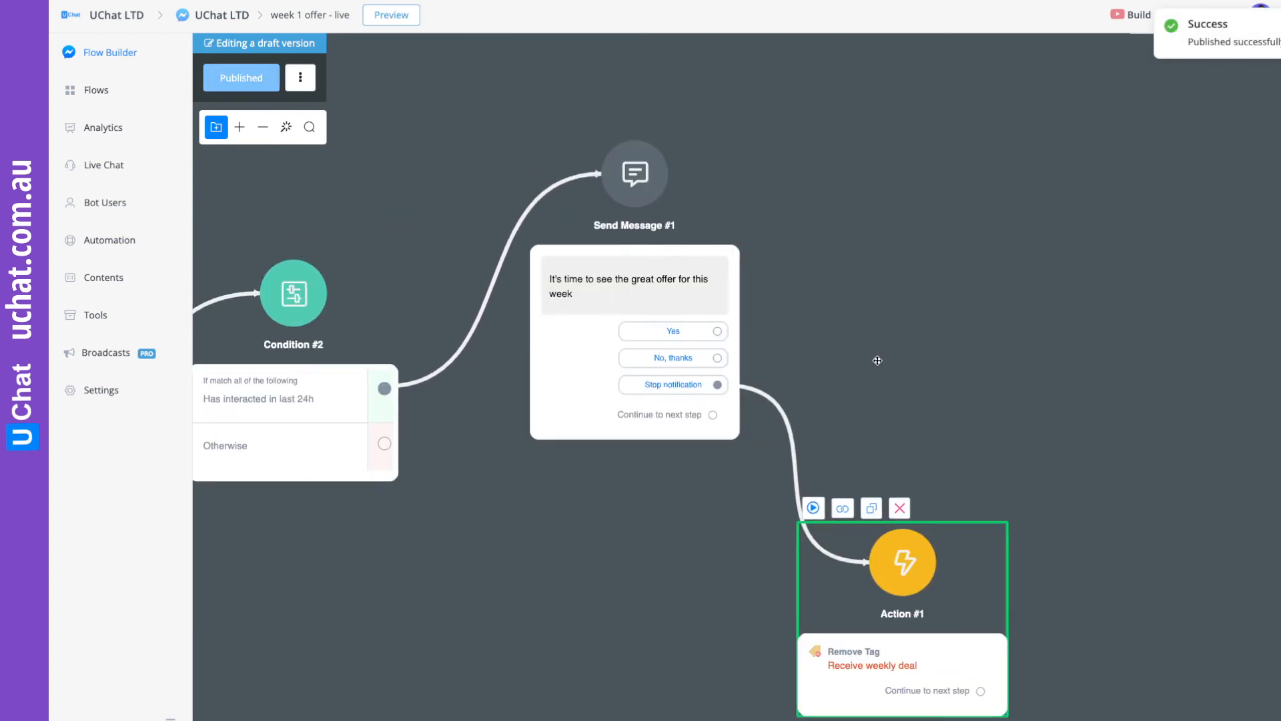
Connect the "Yes" reply to a new Send Message step and upload "Coupon 8x3 in.jpeg" as its image.
left_click_drag(716, 331, 1014, 230)
left_click(1075, 276)
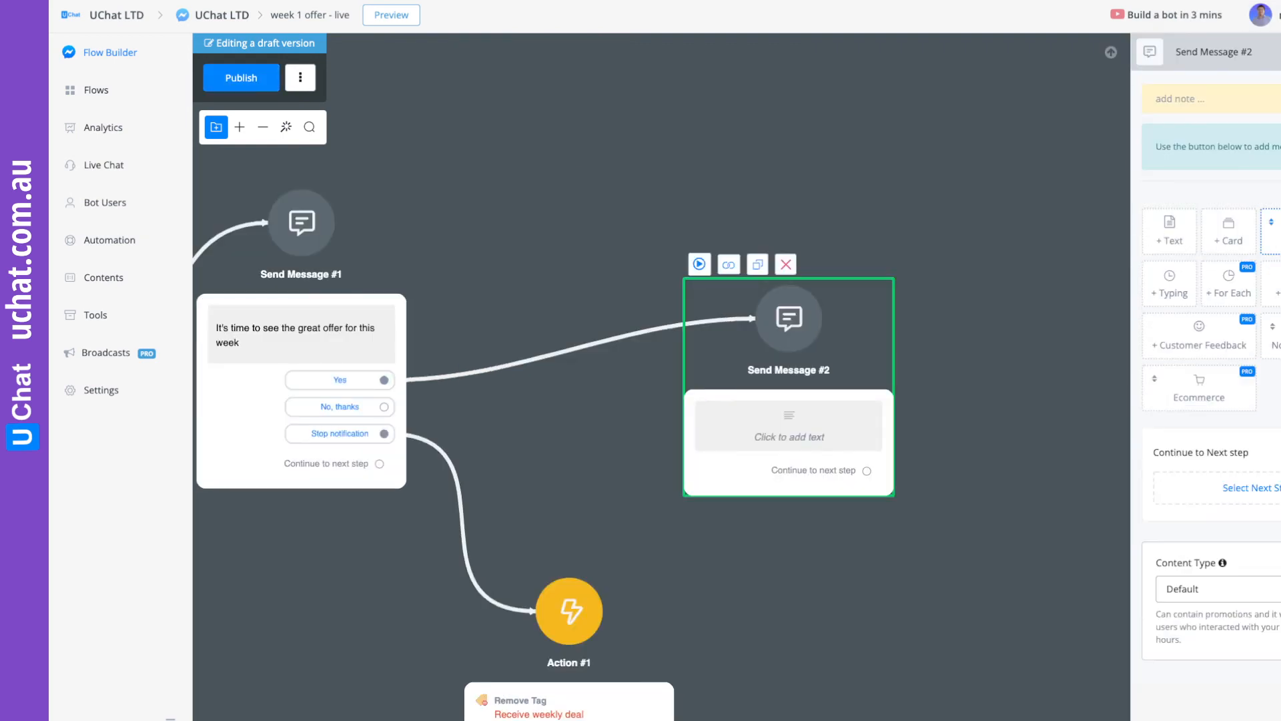
left_click(1277, 85)
left_click(1246, 106)
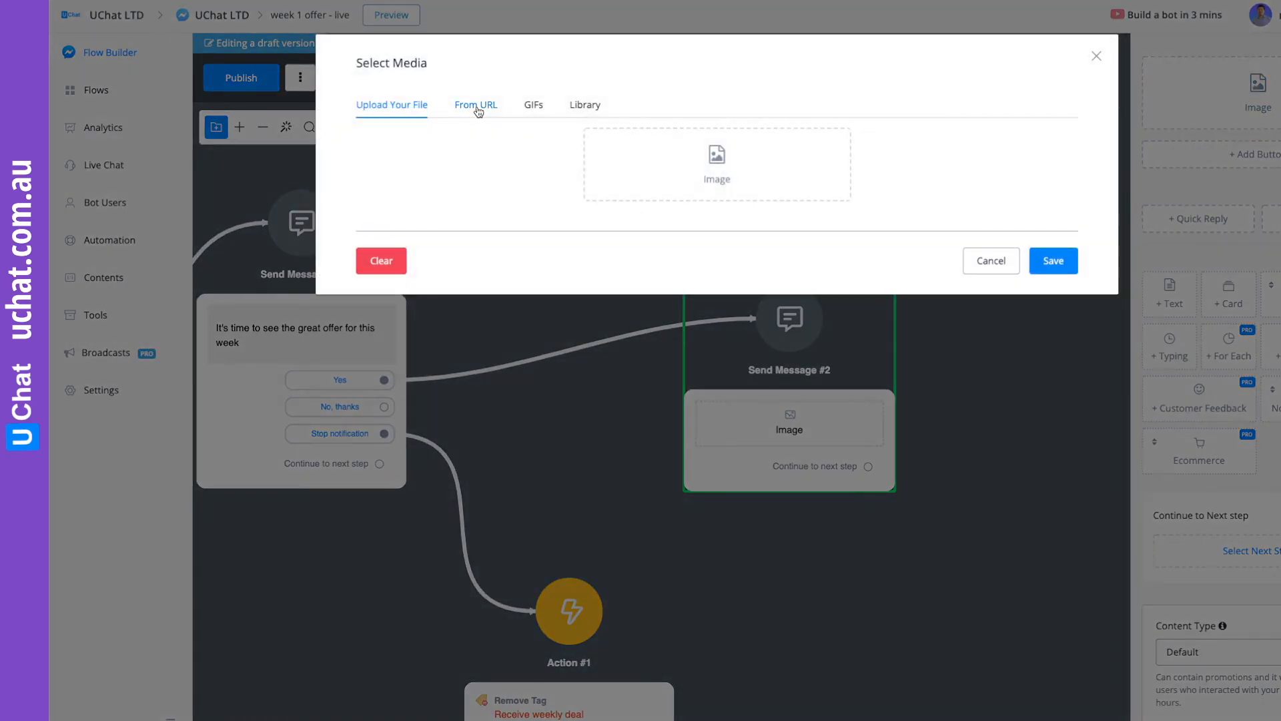
left_click(697, 172)
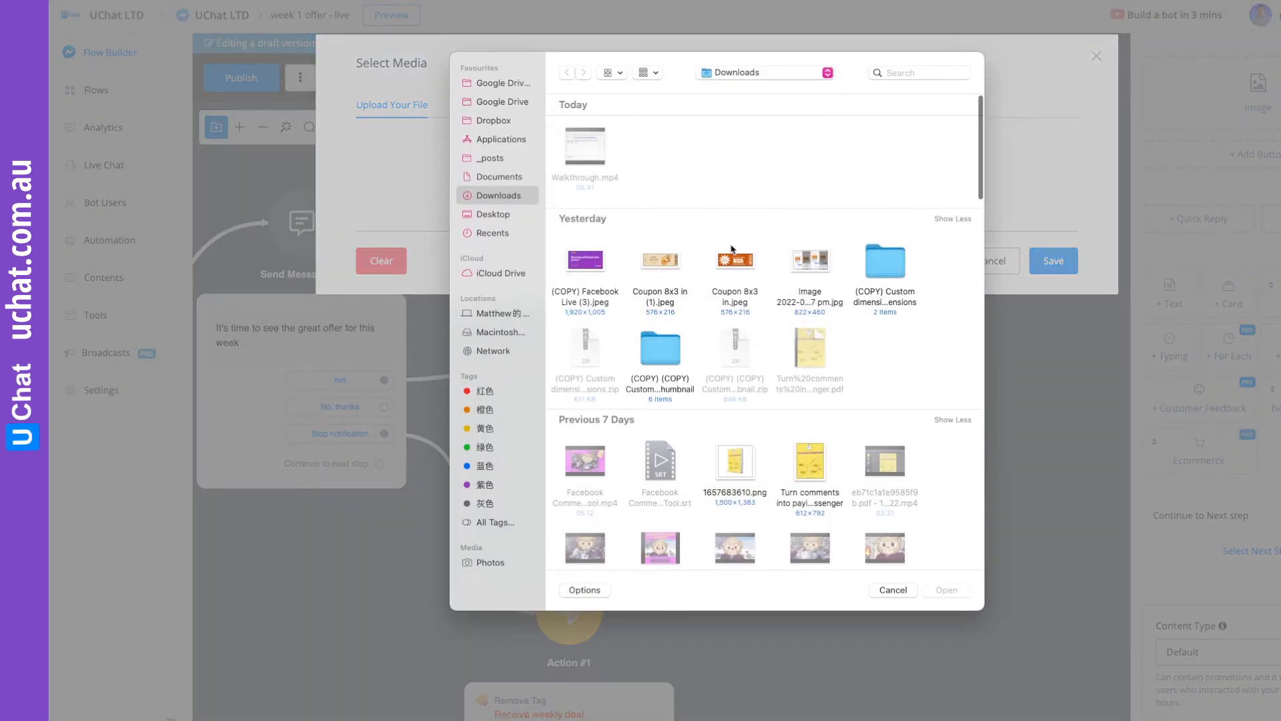
double_click(737, 262)
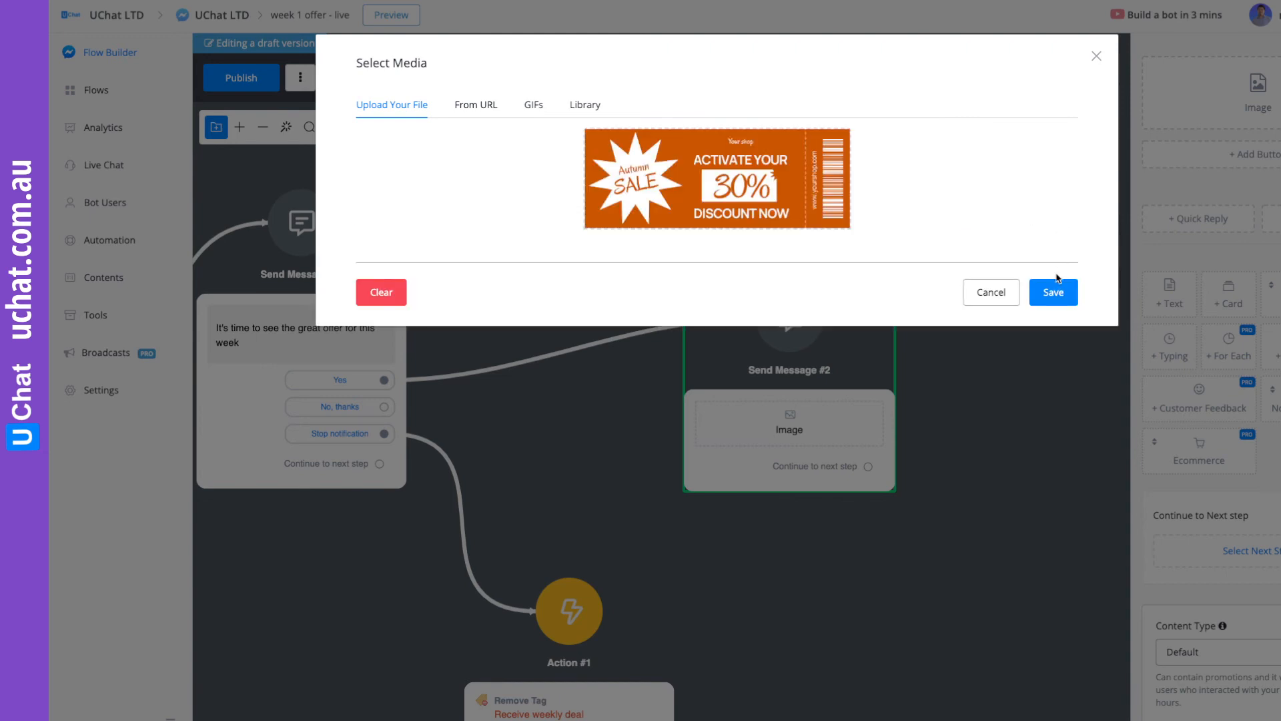
left_click(1061, 295)
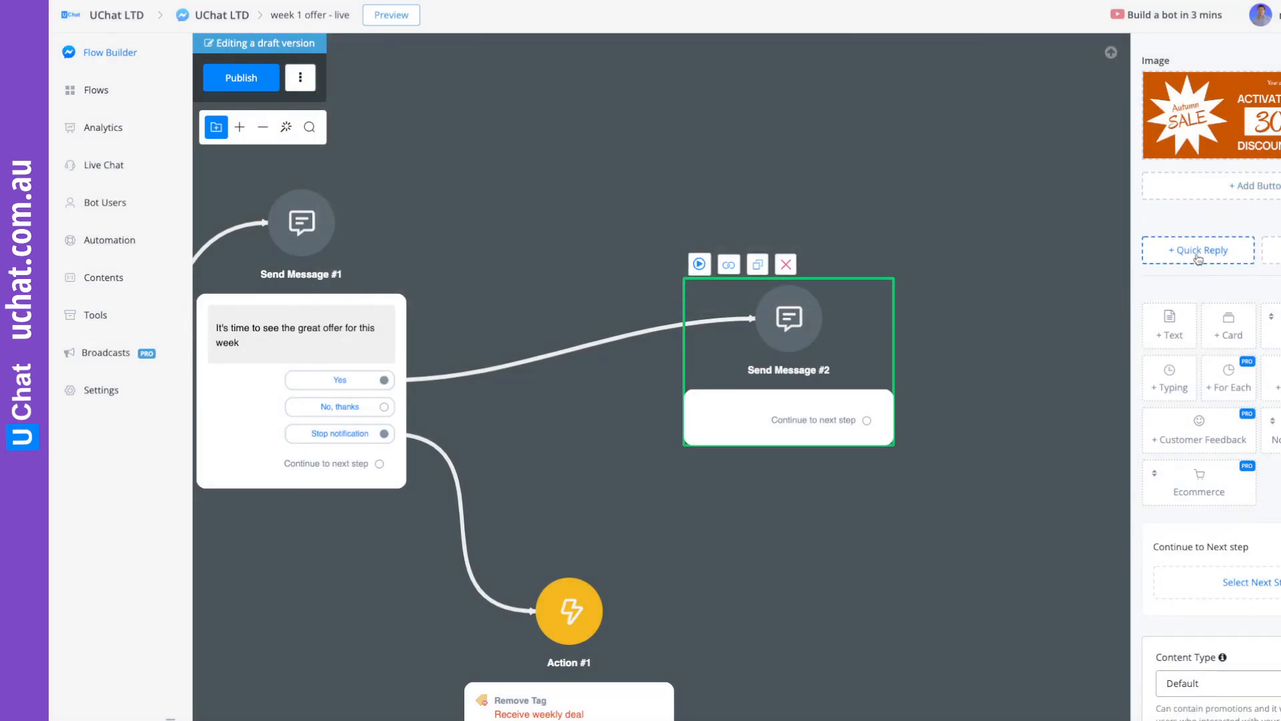
Add the text "You will get 30% discount, and it's this week only!" below the coupon image.
left_click(1170, 327)
left_click(1219, 114)
type("You will get 30% dicount,")
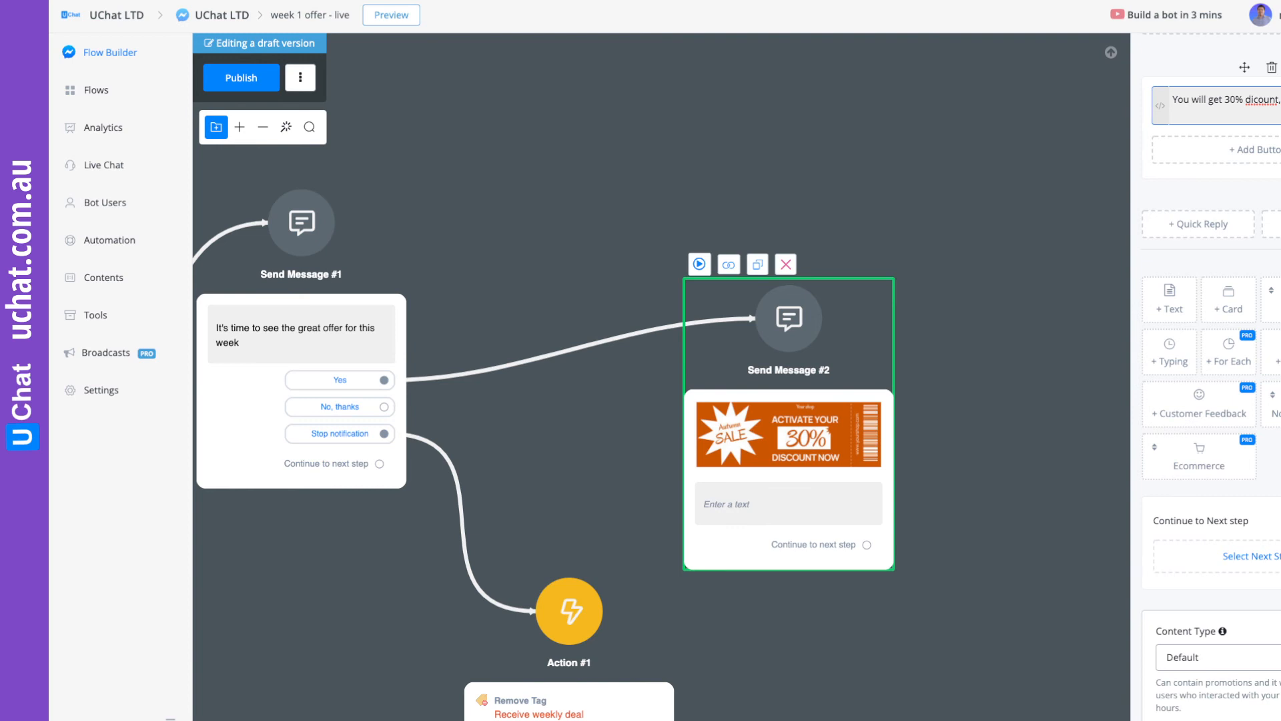
type("weekl")
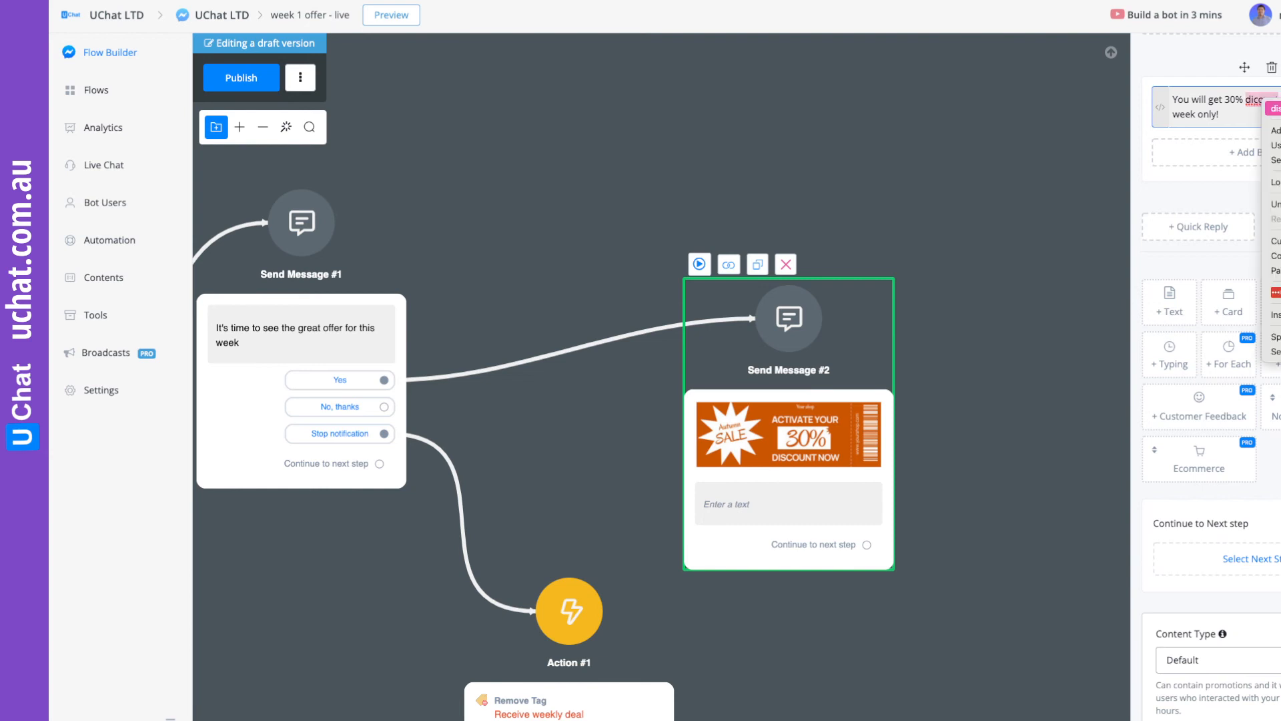
left_click(920, 387)
Connect the 24h condition's "Otherwise" branch to a new Send Message step that sends the next message with the [WEEKLY]New Weekly Offer notification topic.
left_click_drag(843, 345, 836, 229)
left_click_drag(434, 595, 779, 465)
left_click_drag(422, 514, 789, 380)
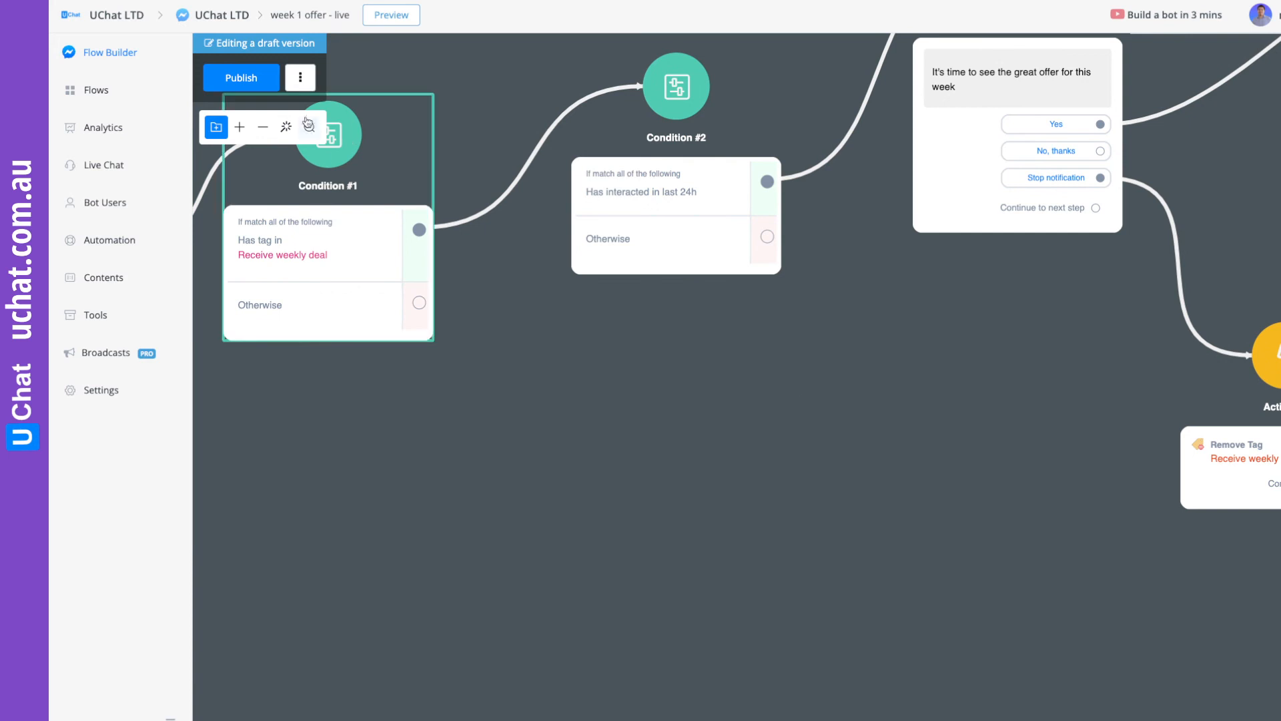
left_click_drag(767, 236, 646, 392)
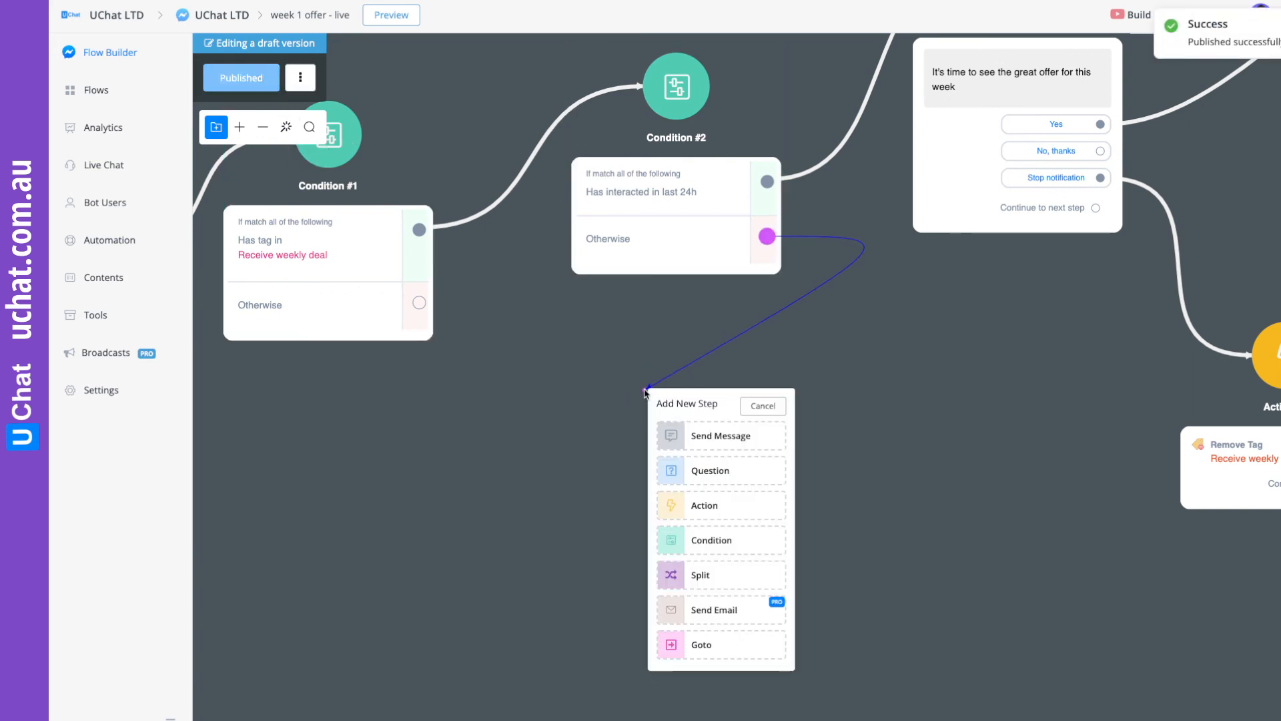
left_click(730, 437)
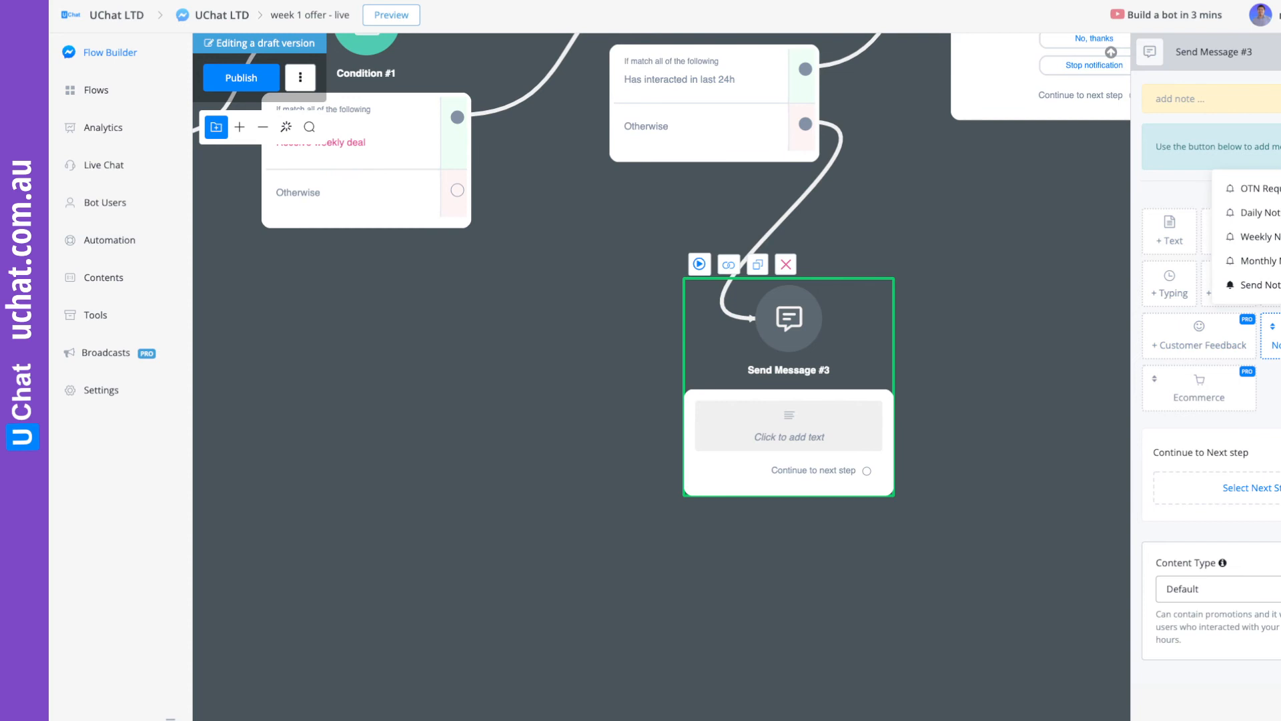
left_click(1275, 287)
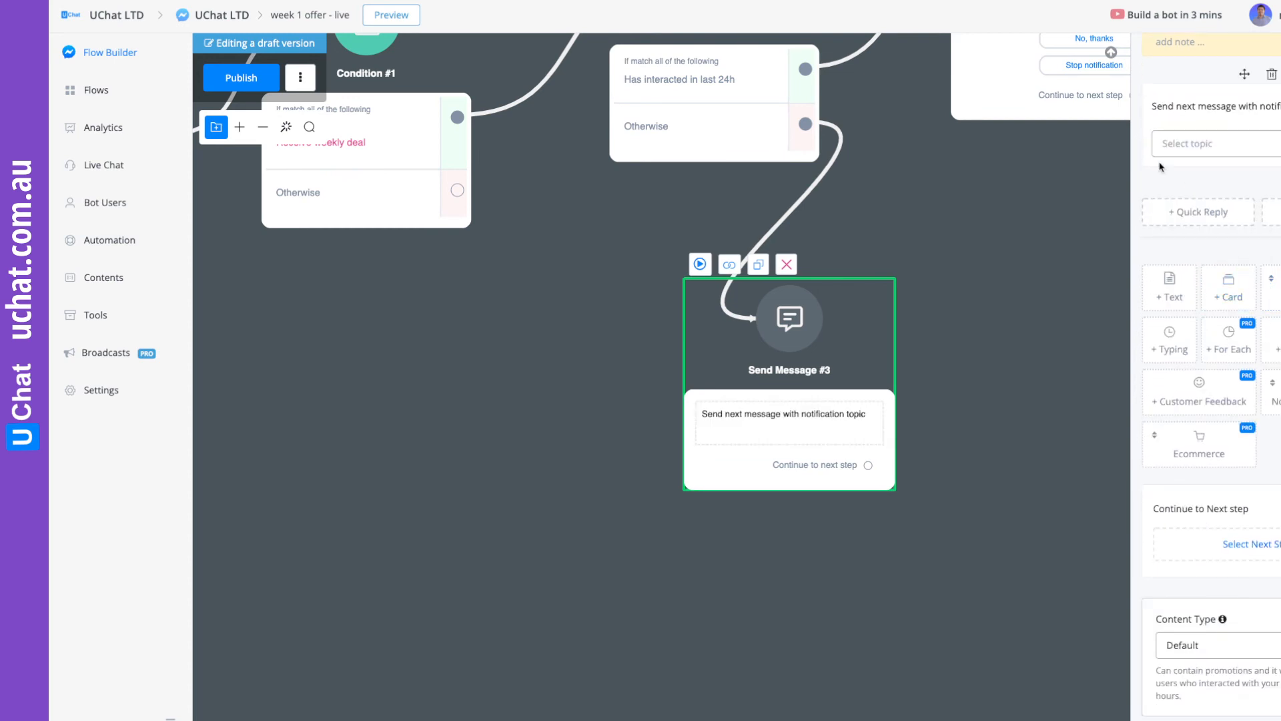
left_click(1185, 148)
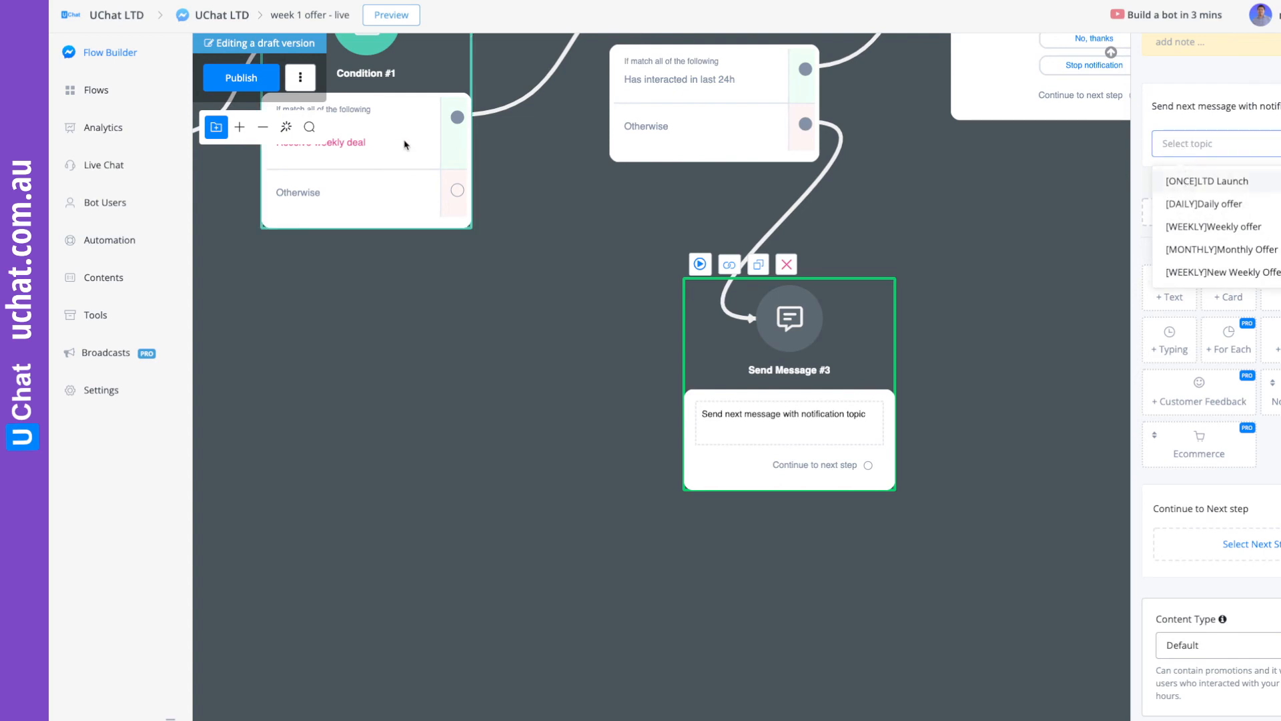
left_click(1240, 273)
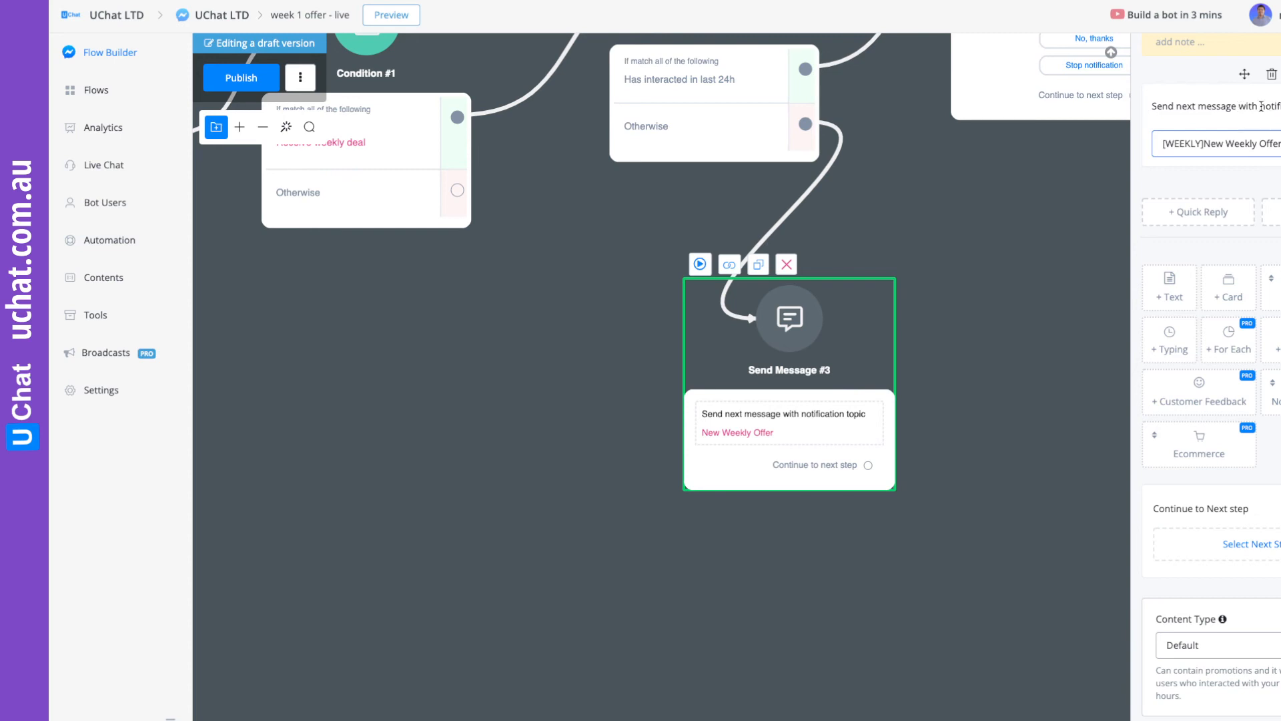
Connect the notification topic step's next step to the 30% discount message.
left_click_drag(1066, 300, 1025, 424)
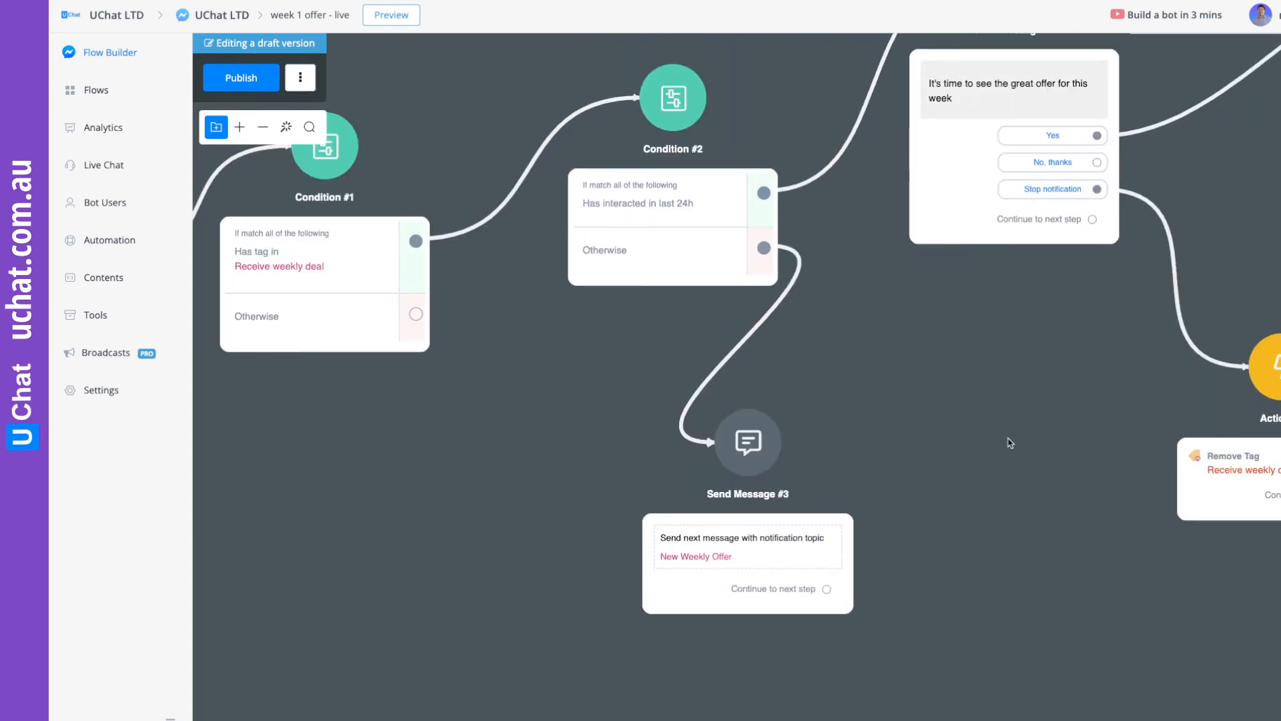
left_click_drag(827, 547, 768, 539)
left_click_drag(719, 600, 1248, 287)
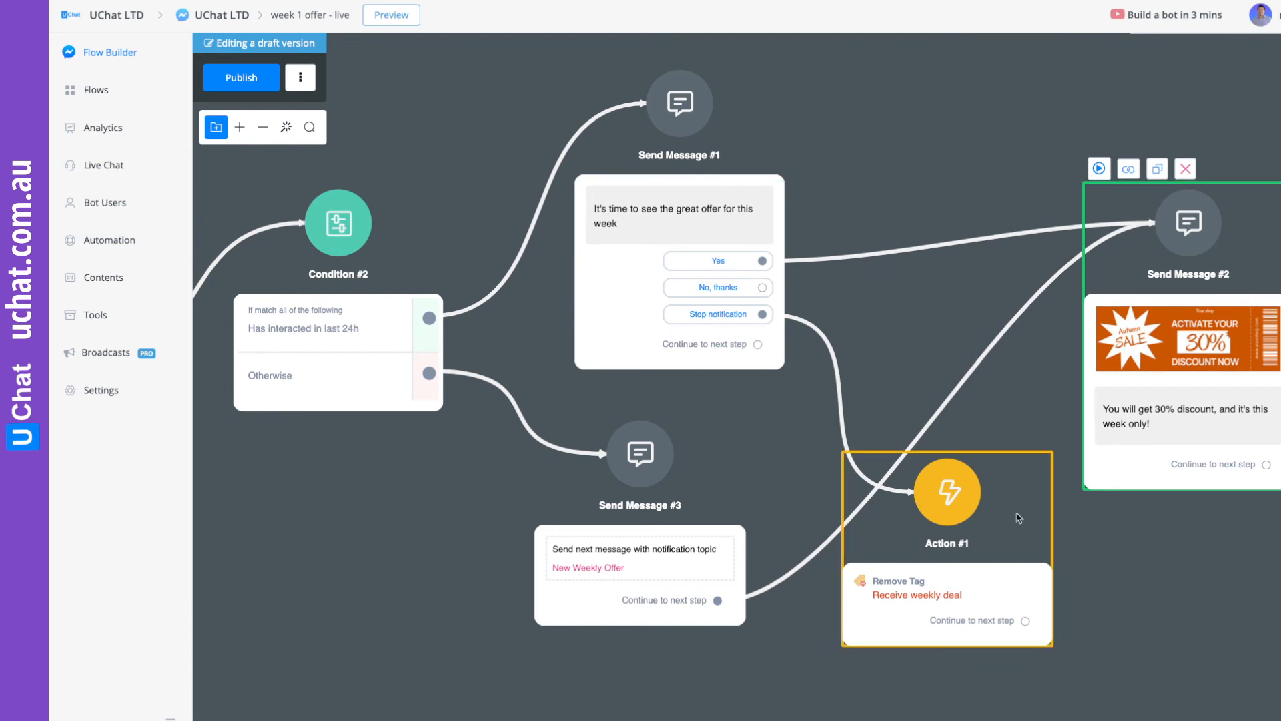
Shift the Remove Tag action lower and connect the "No, thanks" reply to a new message reading "Ok, no problem.".
left_click_drag(1015, 509, 1043, 569)
left_click_drag(926, 281, 1061, 173)
left_click_drag(896, 180, 1085, 274)
left_click(1149, 326)
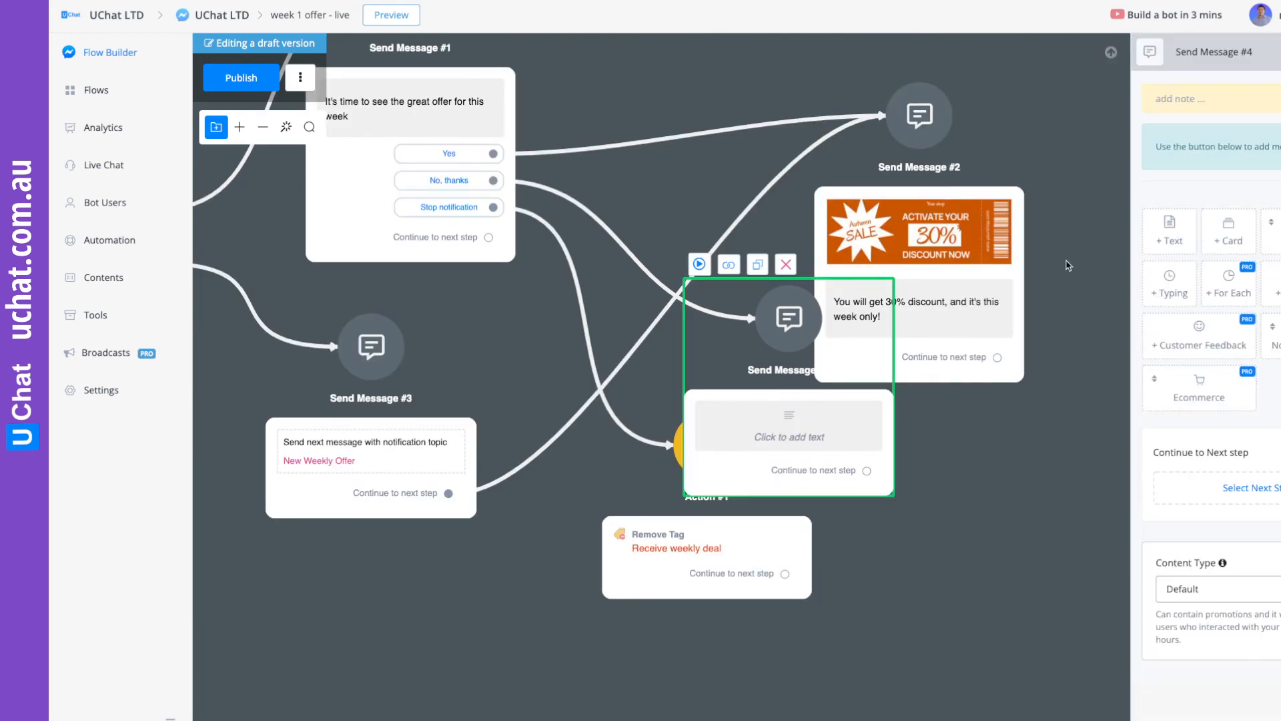
left_click(1226, 116)
type("Ok, no problem.")
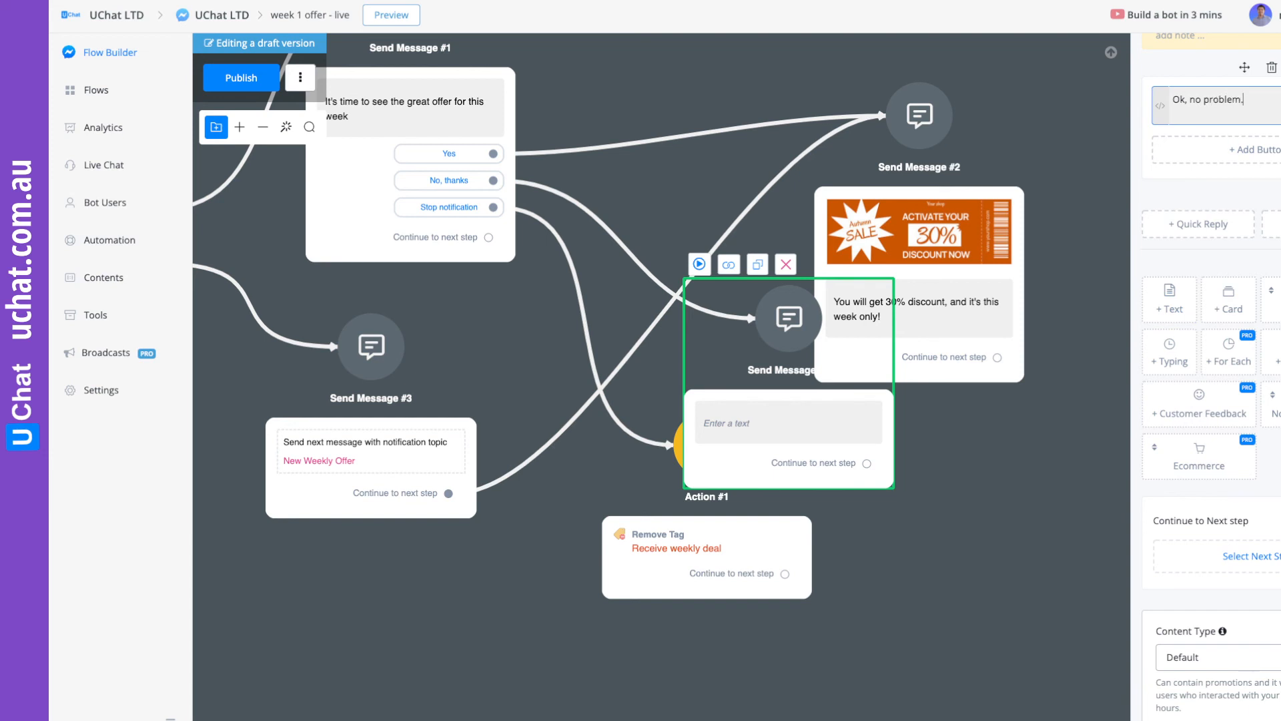
left_click(1170, 518)
Rearrange the overlapping message and action steps on the canvas and publish the flow.
left_click_drag(909, 549, 1064, 345)
left_click_drag(856, 363, 929, 465)
left_click_drag(948, 241, 851, 227)
left_click_drag(1069, 328, 1213, 435)
left_click_drag(517, 610, 1061, 592)
left_click_drag(643, 411, 713, 419)
left_click(257, 79)
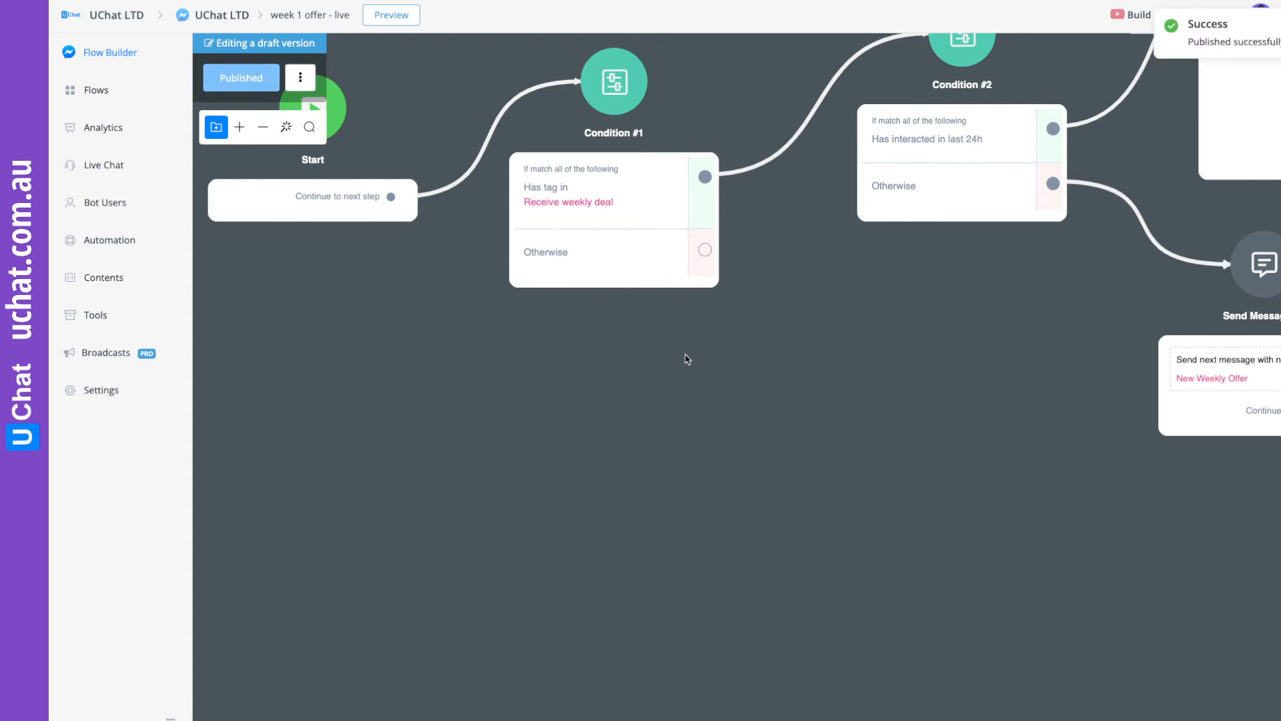
Connect the tag condition's "Otherwise" branch to a new Condition step checking that Email has any value.
left_click_drag(707, 252, 652, 406)
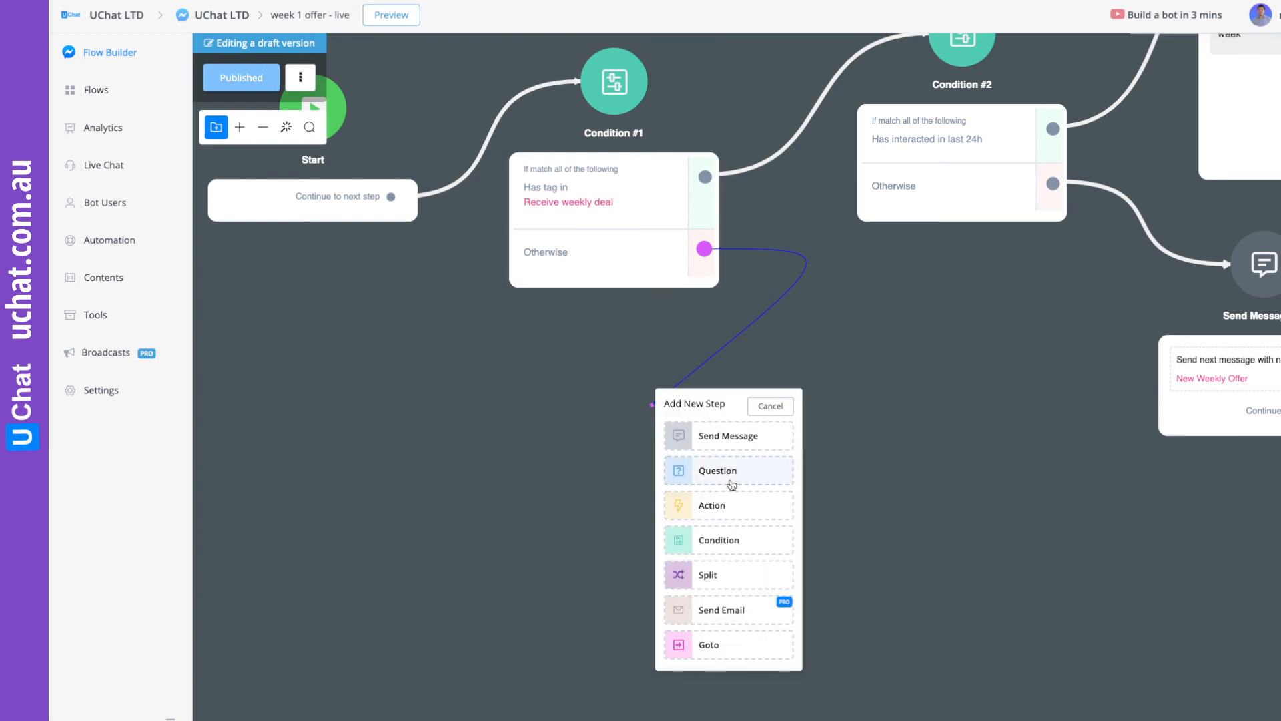
left_click(739, 541)
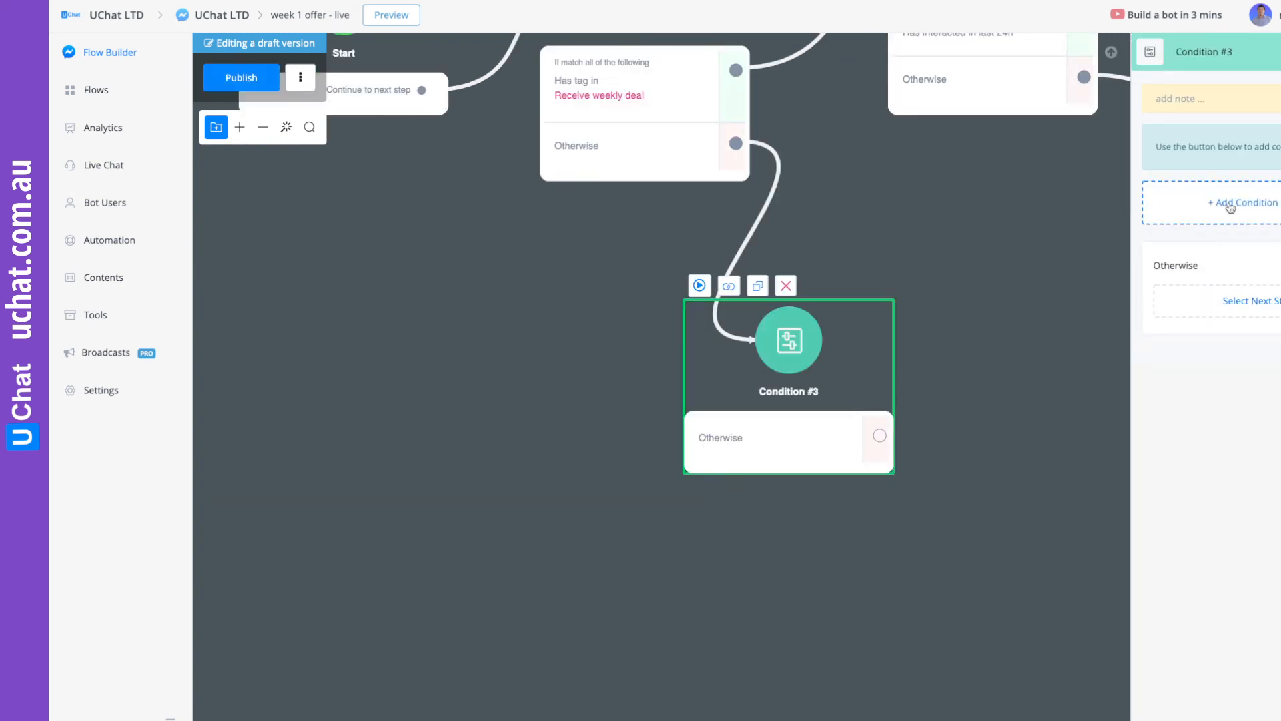
left_click(1243, 225)
left_click(492, 121)
type("email")
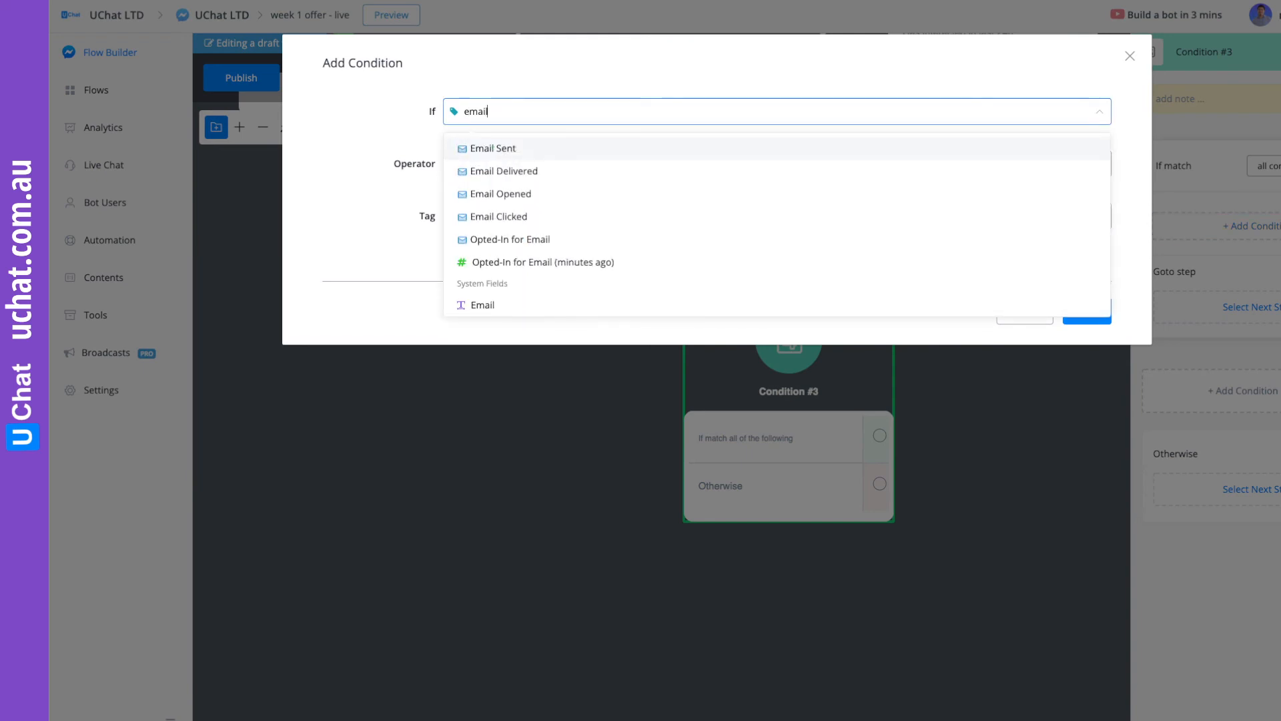
left_click(501, 310)
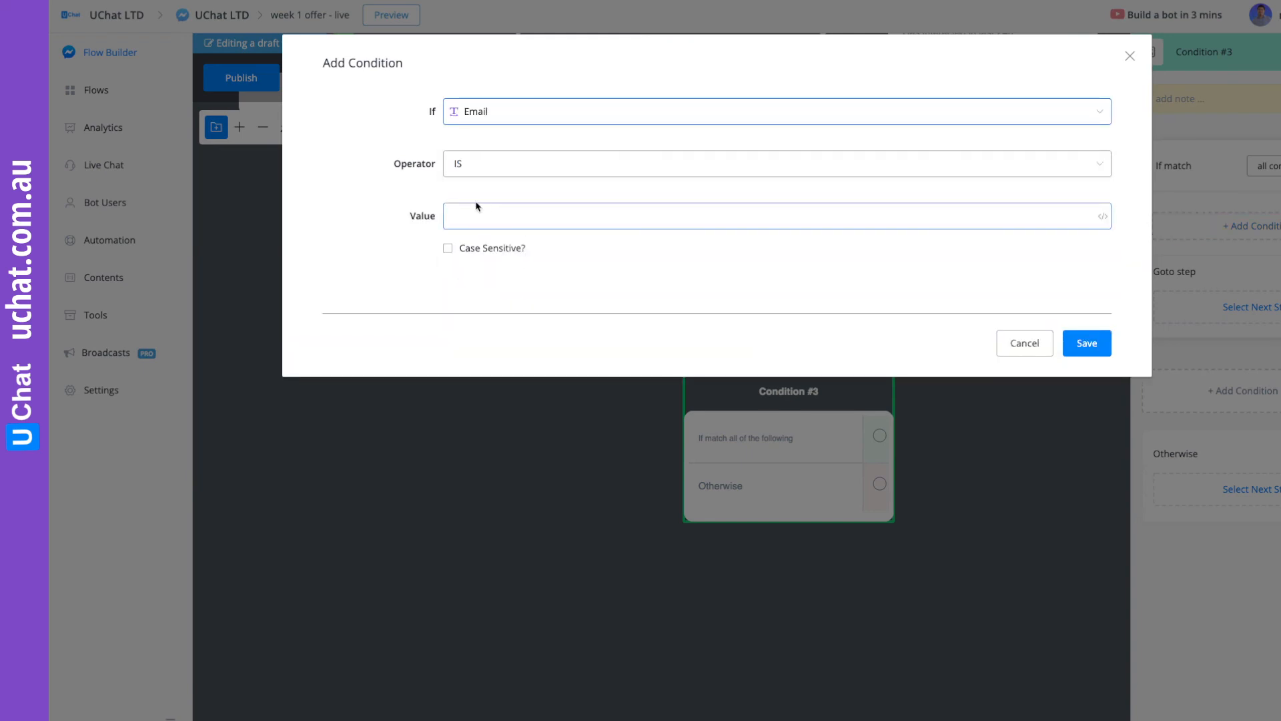
left_click(482, 161)
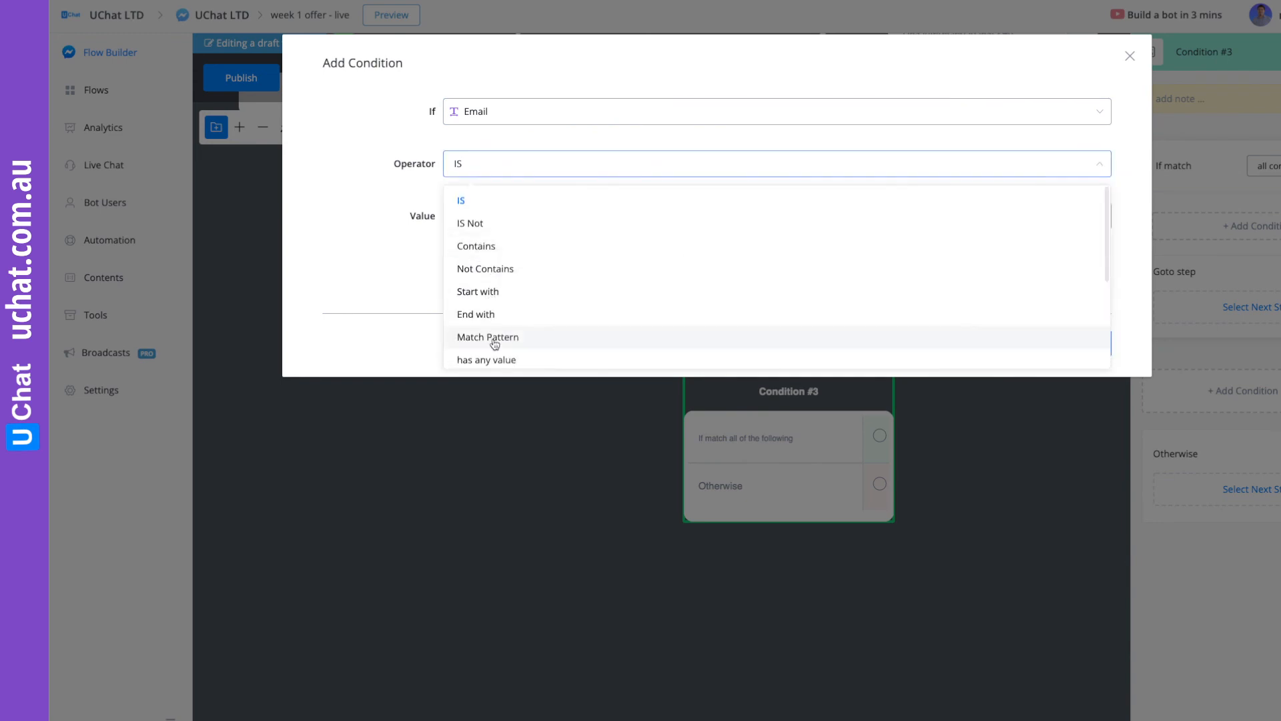
left_click(503, 361)
left_click(1089, 264)
Add a second criterion to the email condition requiring Opted-In for Email is yes.
left_click(1250, 258)
left_click(489, 114)
scroll(534, 247, "down", 3)
left_click(533, 240)
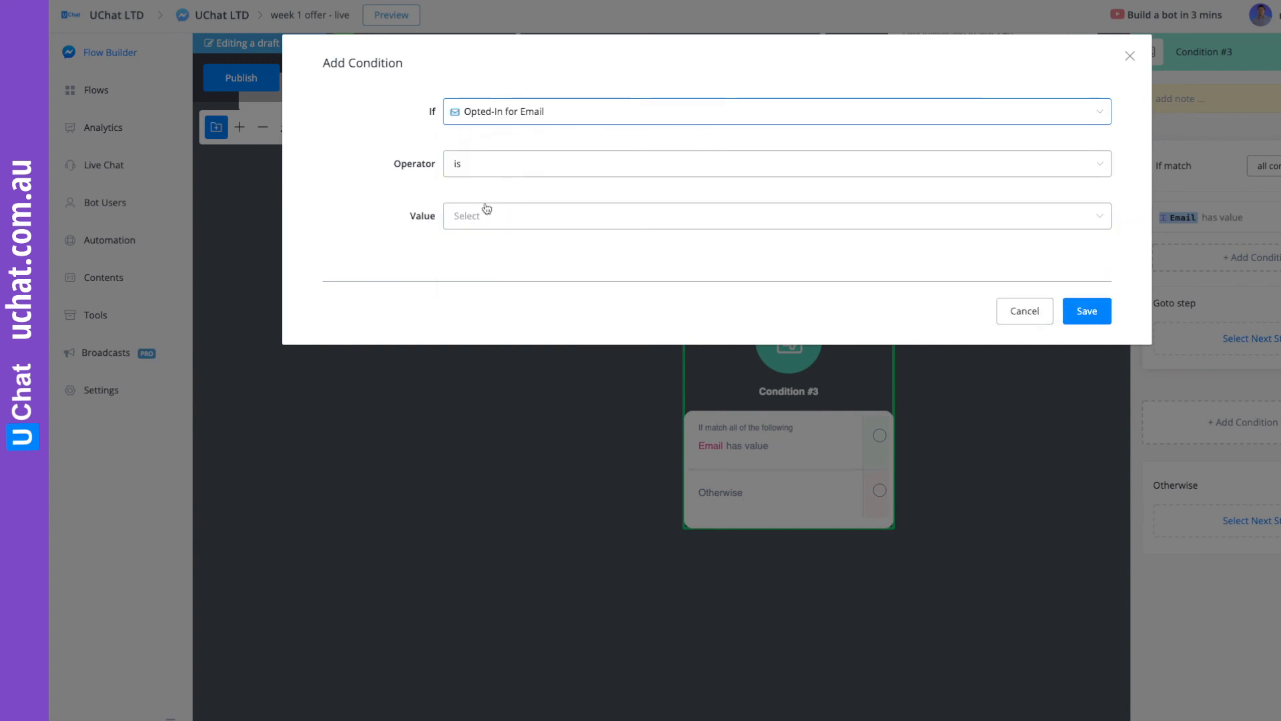
left_click(474, 218)
left_click(477, 258)
left_click(1086, 311)
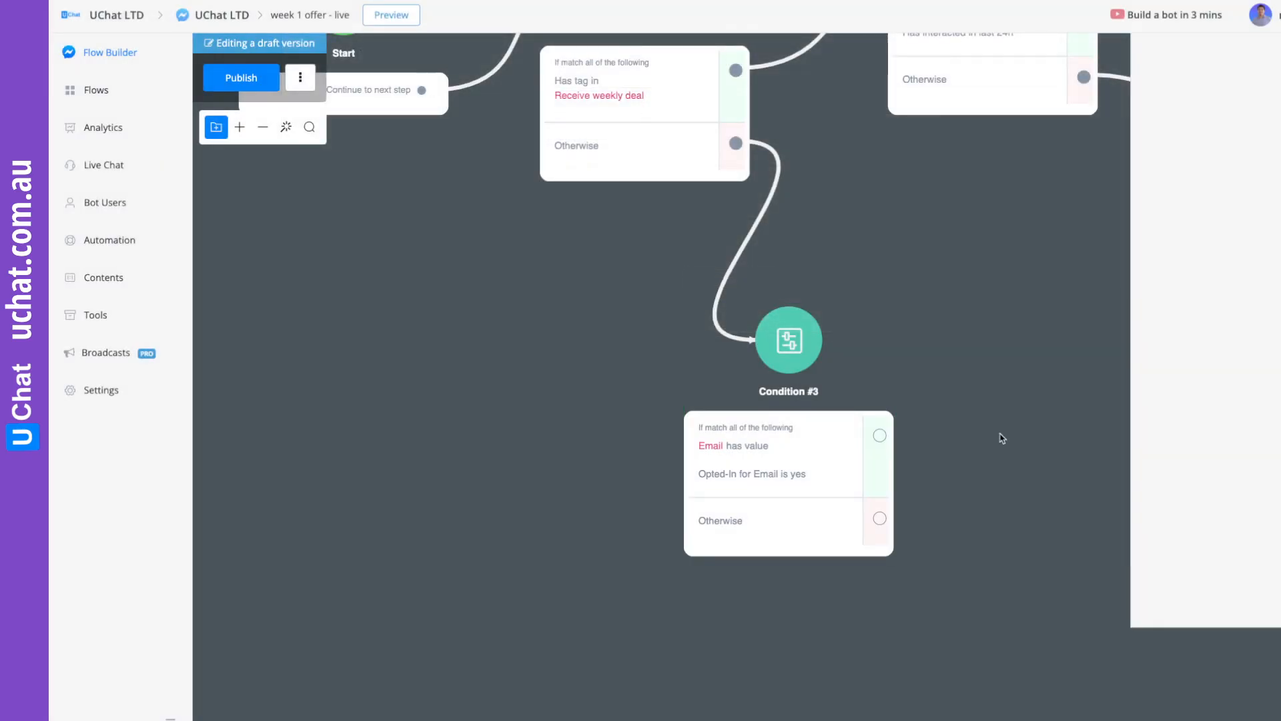
Connect the email condition's matching branch to a new Send Email step, check its email profile options, and move the step higher.
left_click_drag(1001, 435, 849, 377)
left_click_drag(734, 384, 945, 529)
left_click(1031, 611)
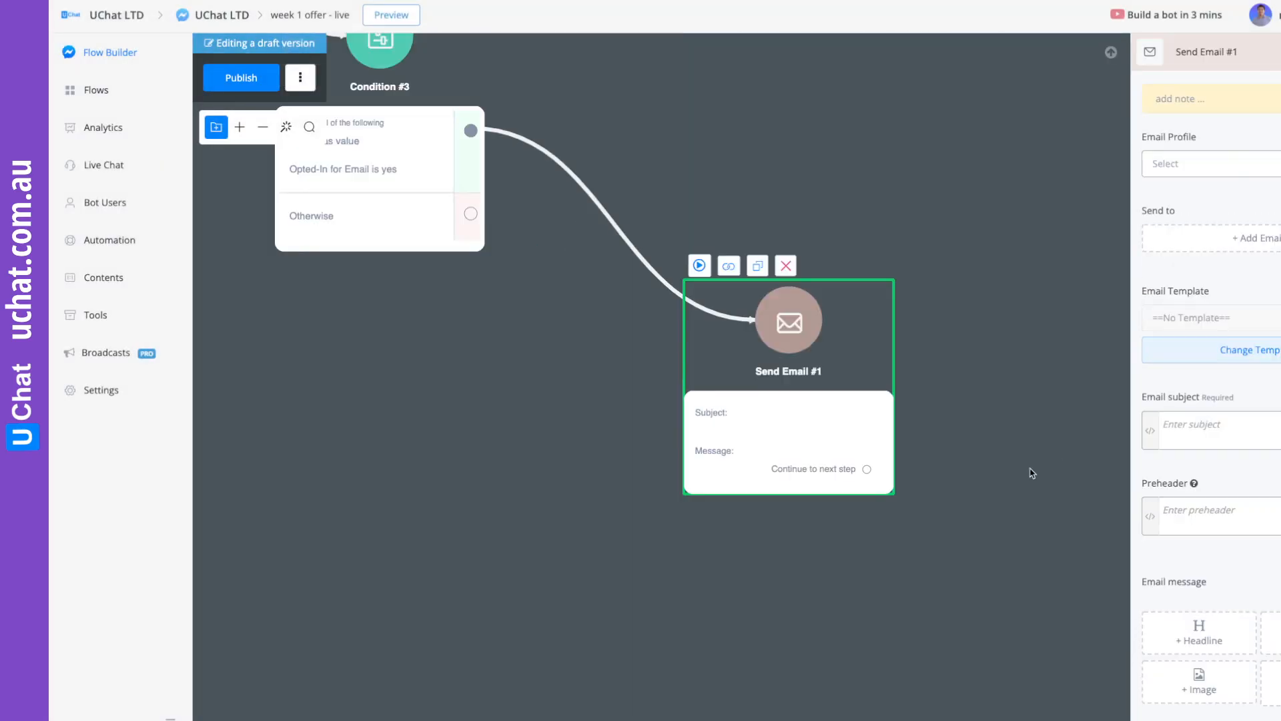
left_click(1197, 165)
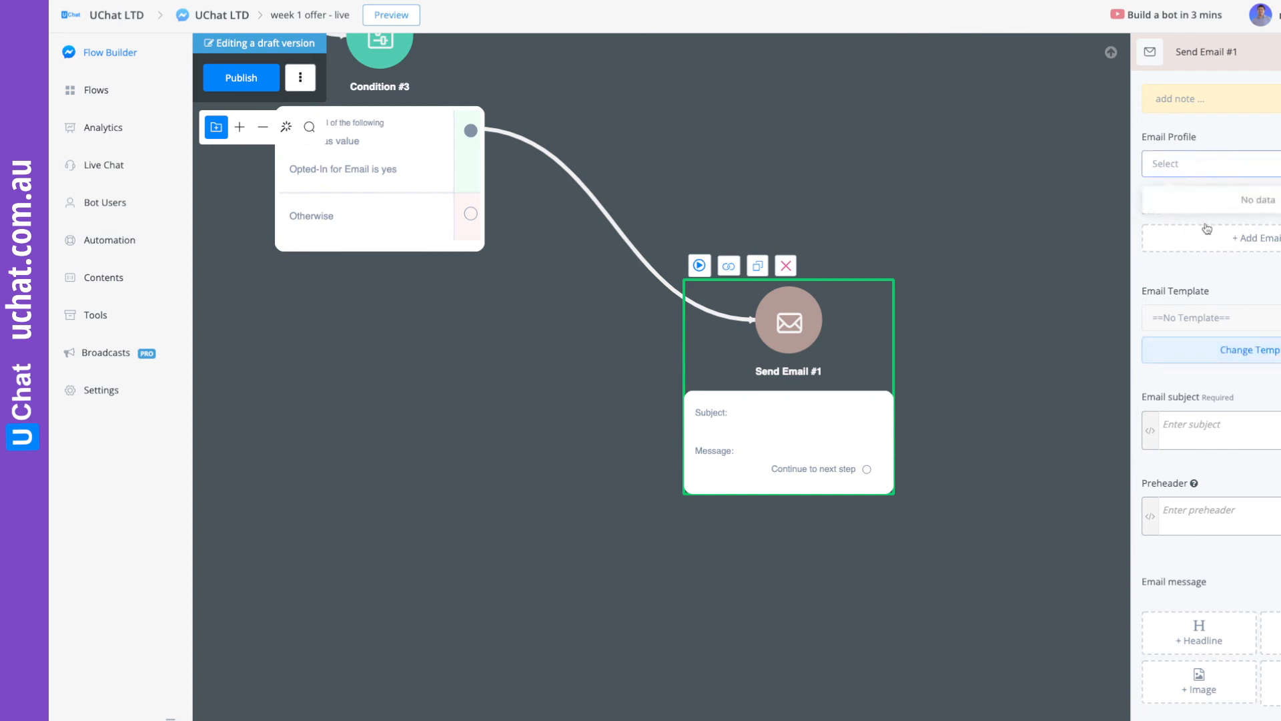
left_click(1199, 166)
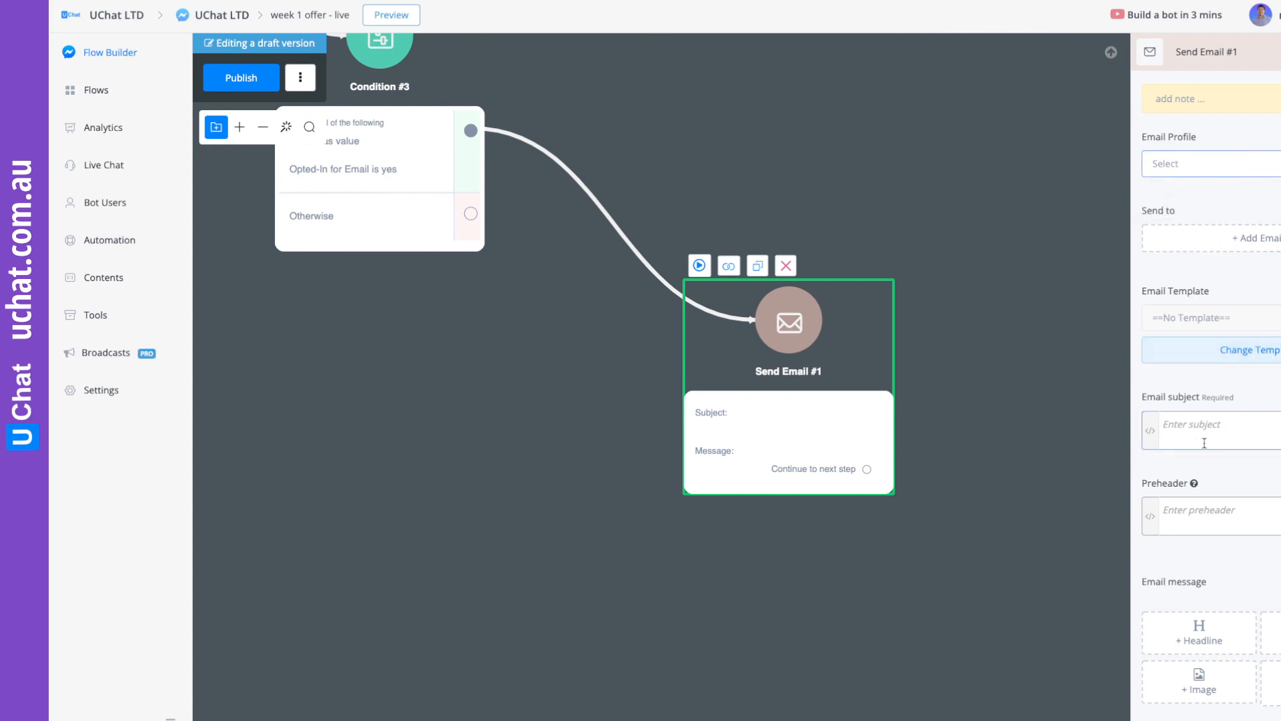
left_click_drag(838, 435, 864, 325)
Review the whole flow layout and publish it with the new email branch.
left_click_drag(563, 431, 887, 572)
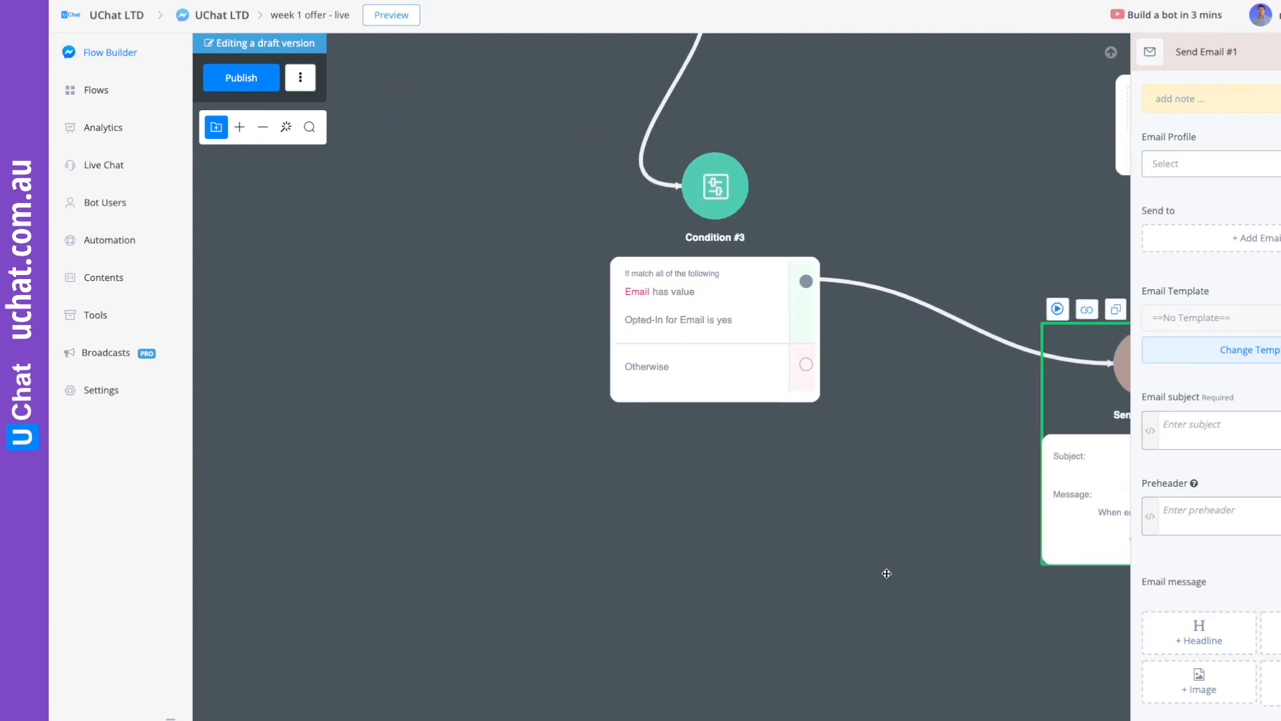
left_click_drag(712, 494, 712, 539)
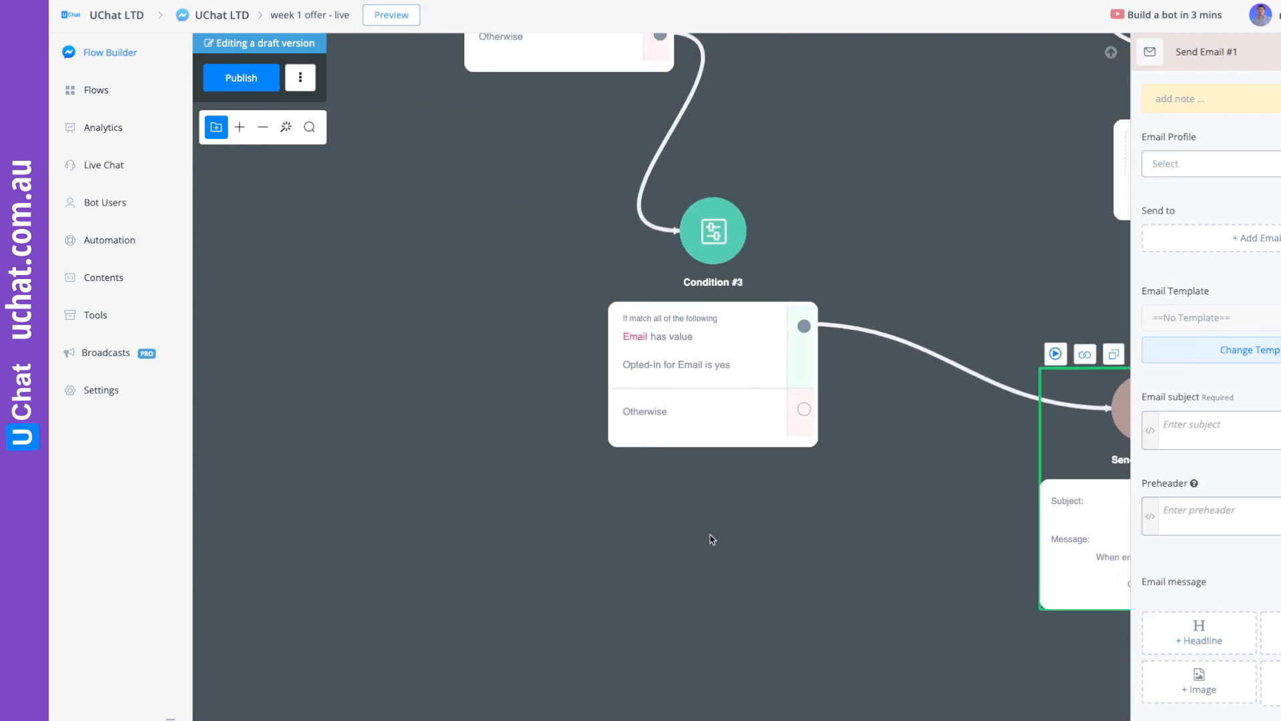
scroll(712, 537, "down", 5)
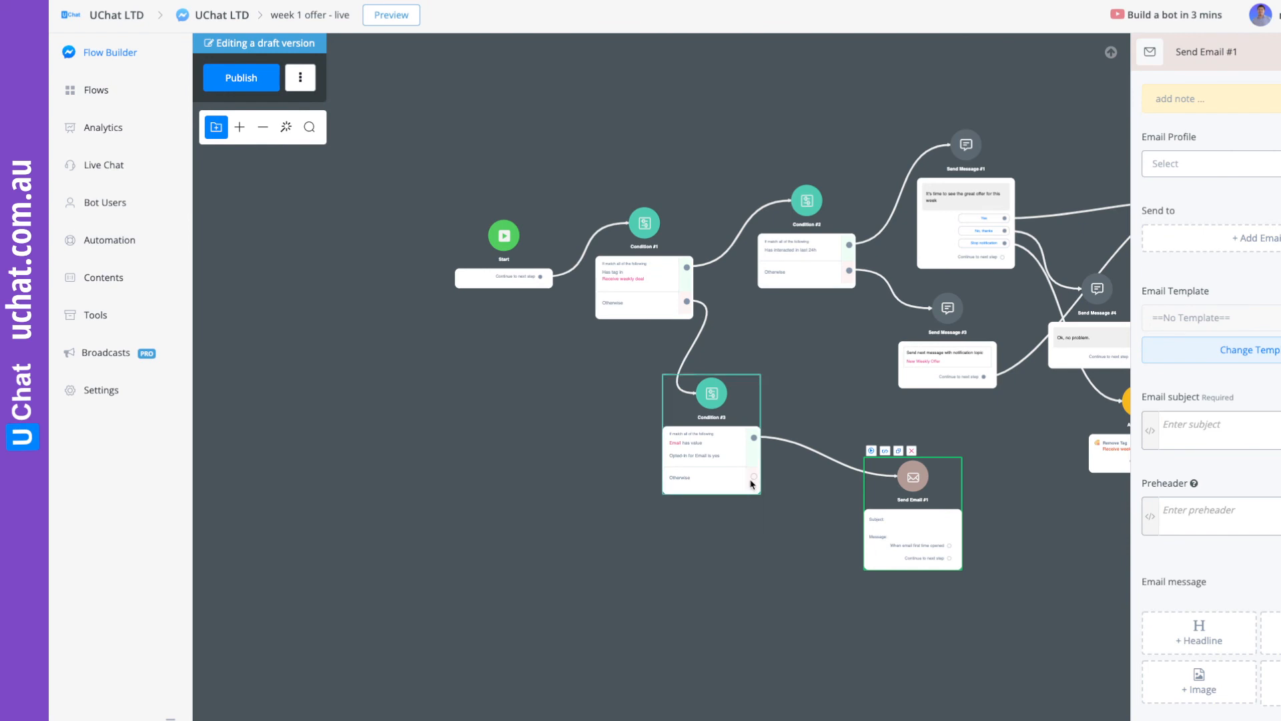
scroll(734, 574, "down", 5)
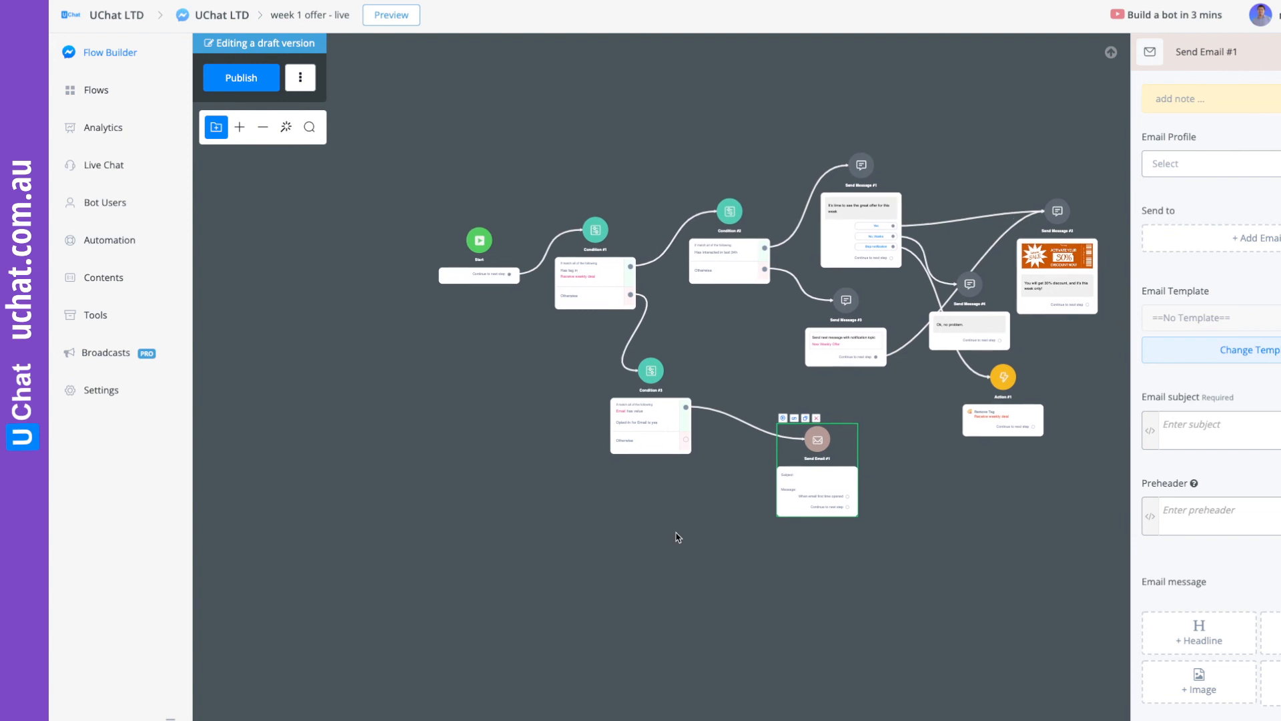
left_click_drag(678, 537, 642, 516)
left_click(241, 77)
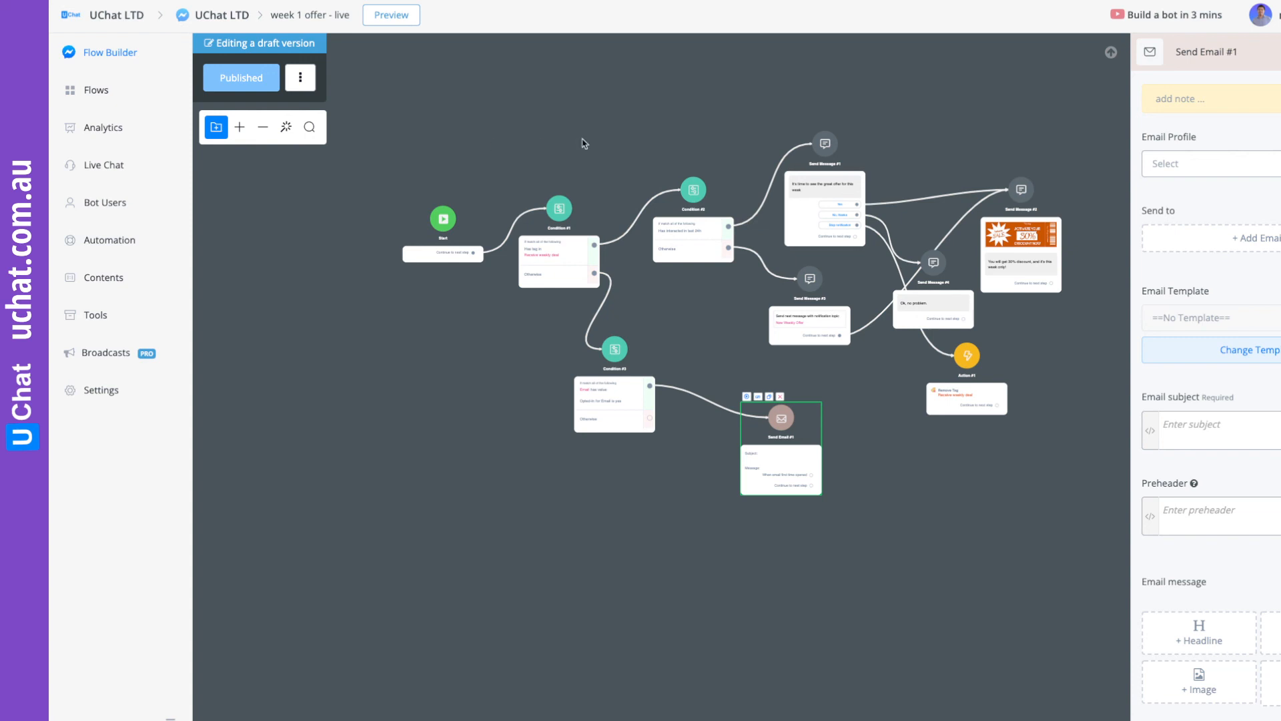
Duplicate the "week 1 offer - live" sub flow from the flow list.
left_click(100, 94)
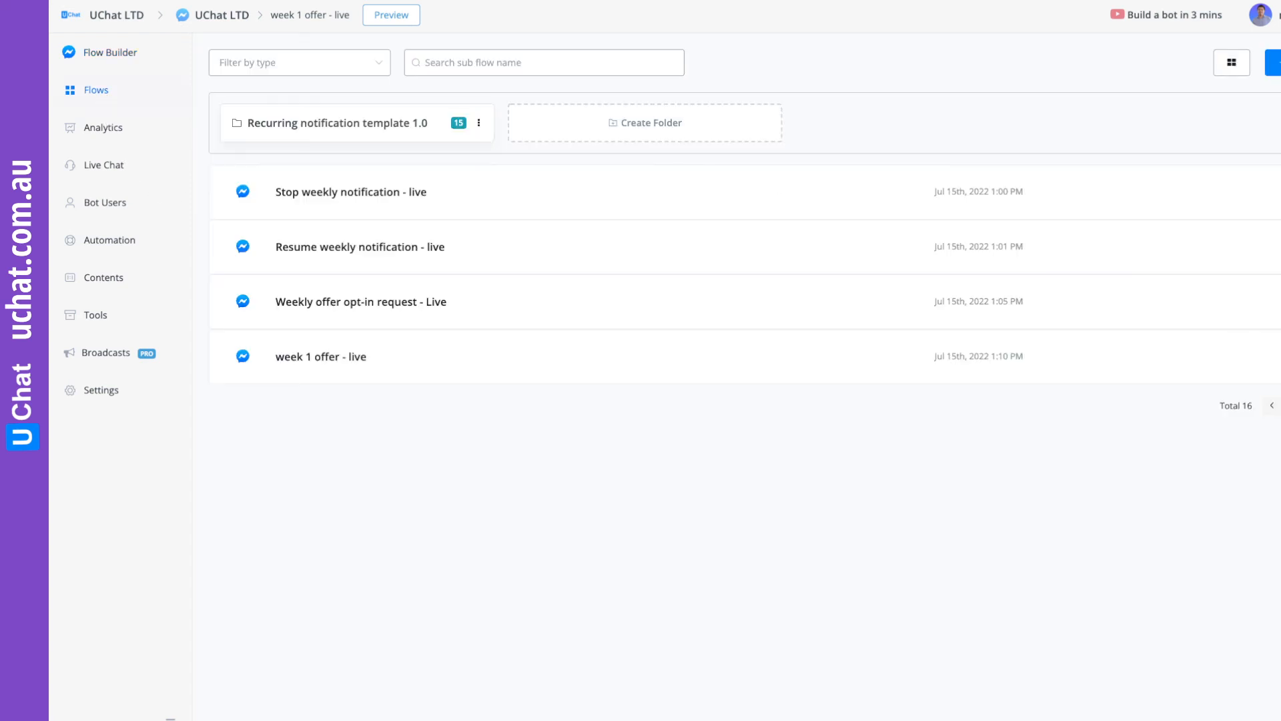
left_click(1277, 356)
left_click(1264, 421)
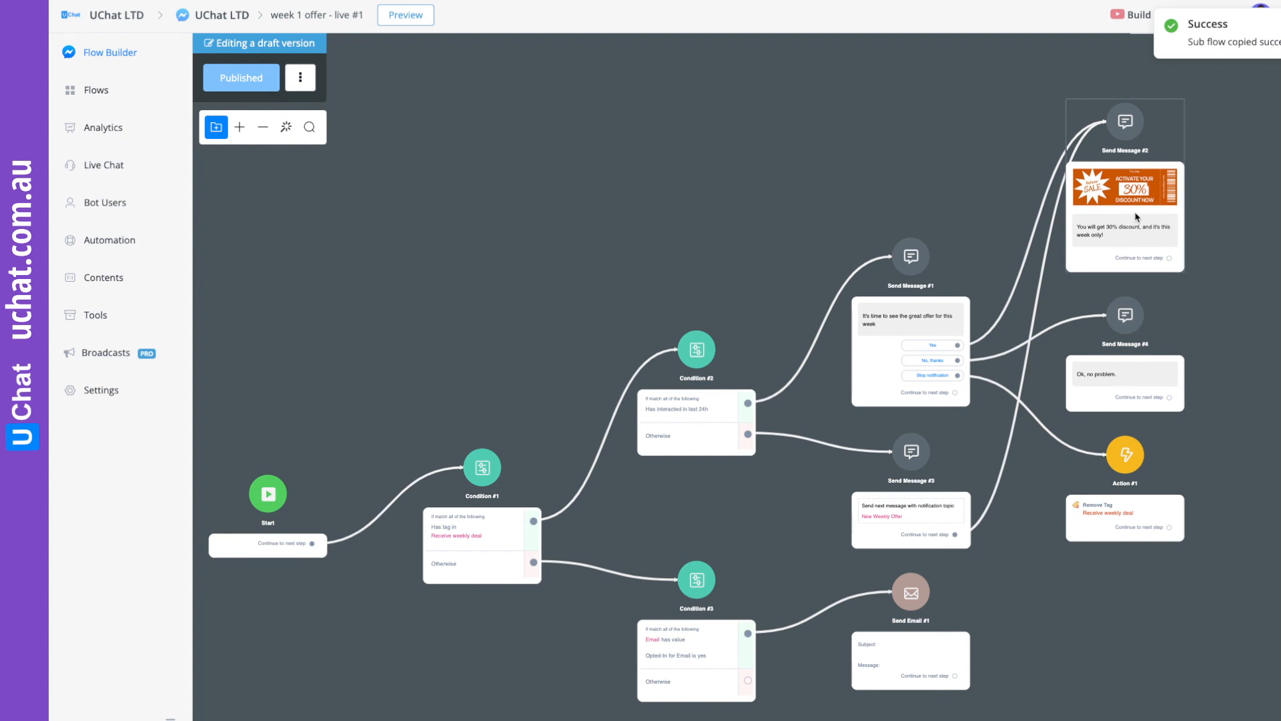
Rename the duplicated "week 1 offer - live #1" sub flow to "week 2 offer - live".
scroll(1137, 217, "up", 5)
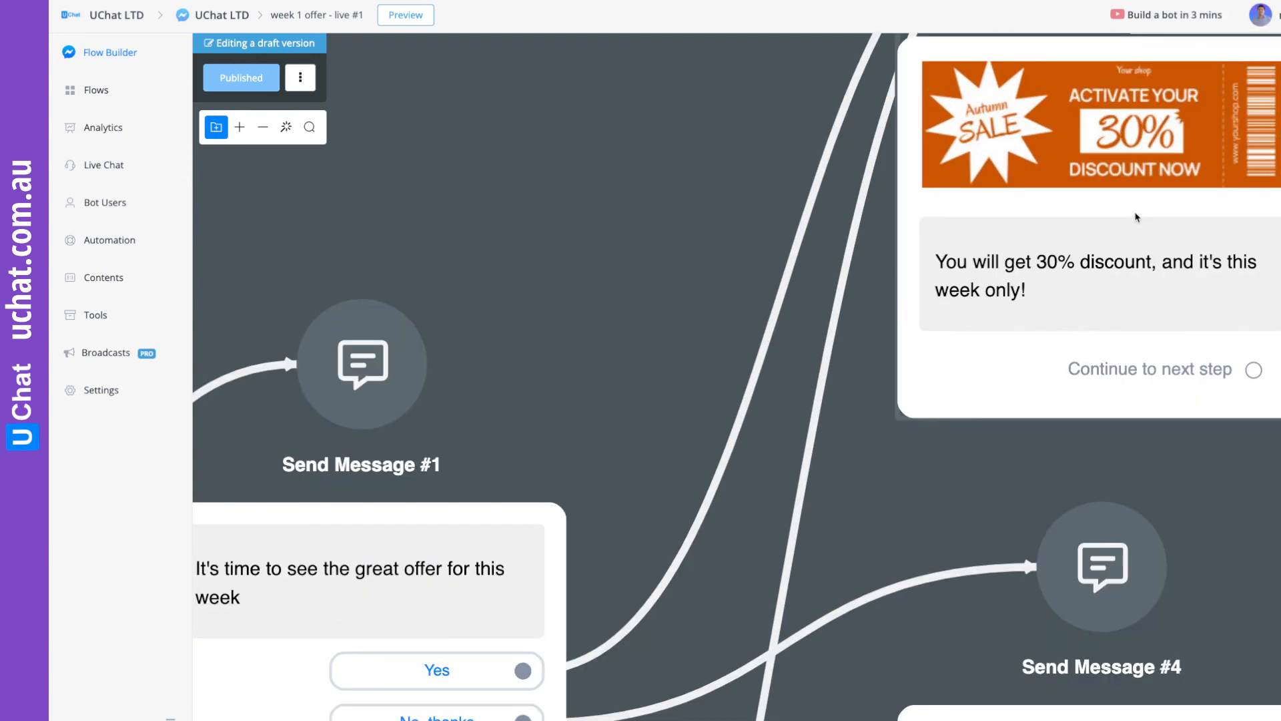
scroll(1138, 217, "down", 5)
scroll(917, 330, "up", 5)
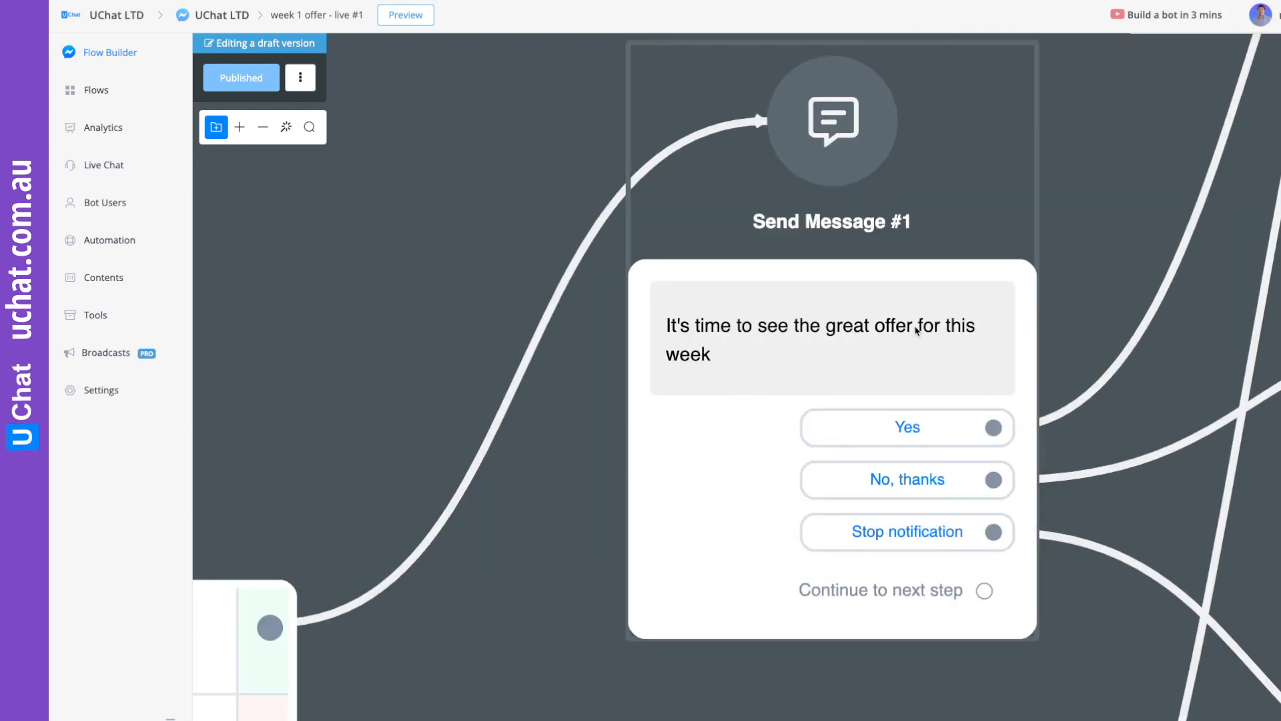
scroll(876, 342, "down", 5)
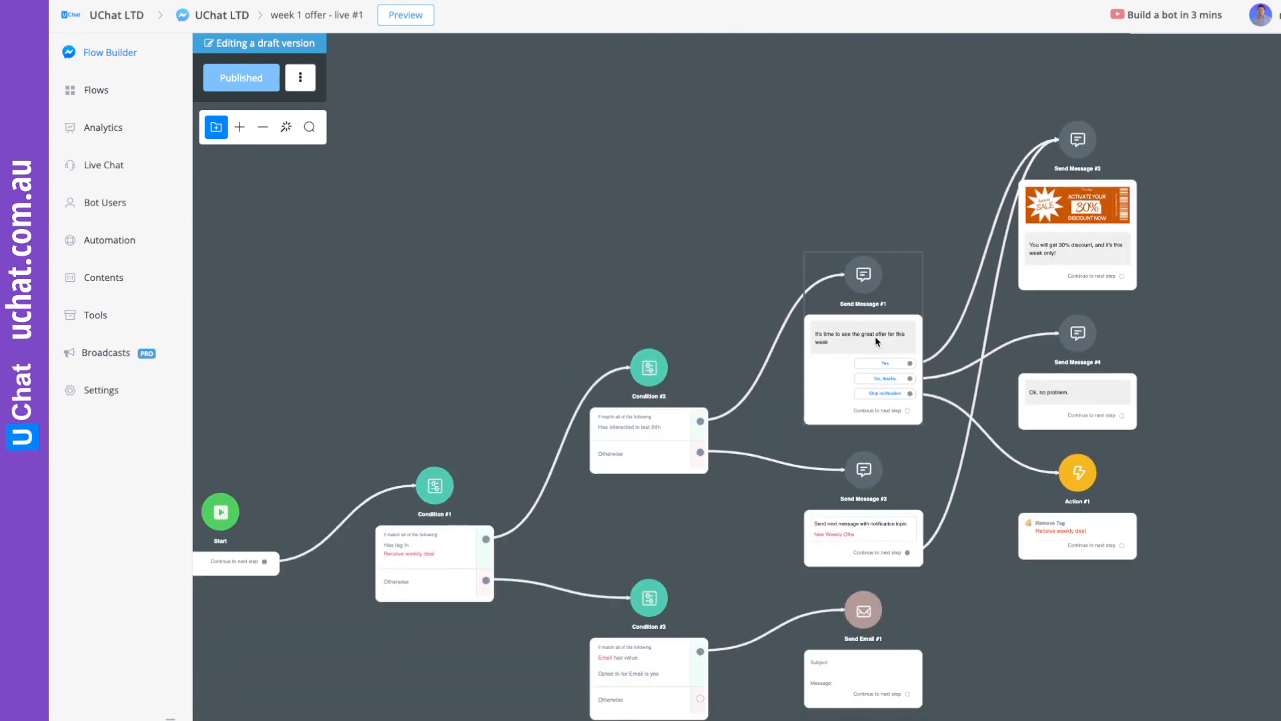
left_click(107, 93)
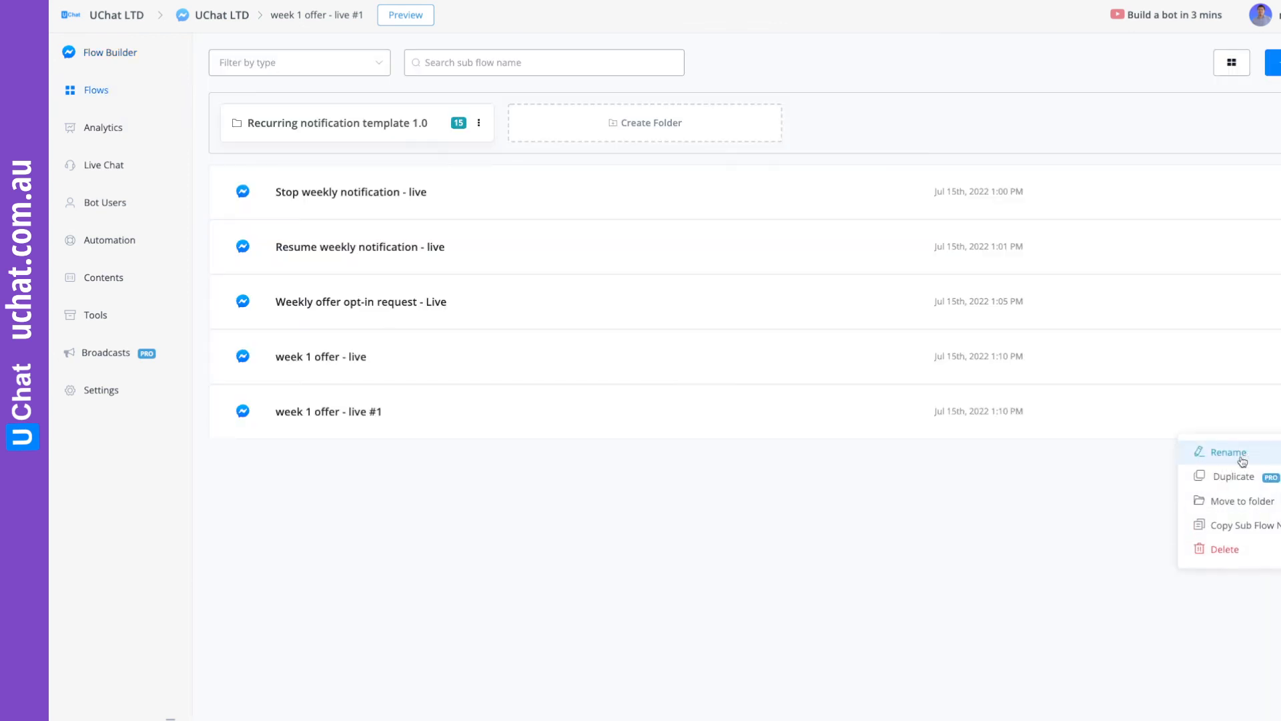
left_click(1242, 457)
left_click(543, 211)
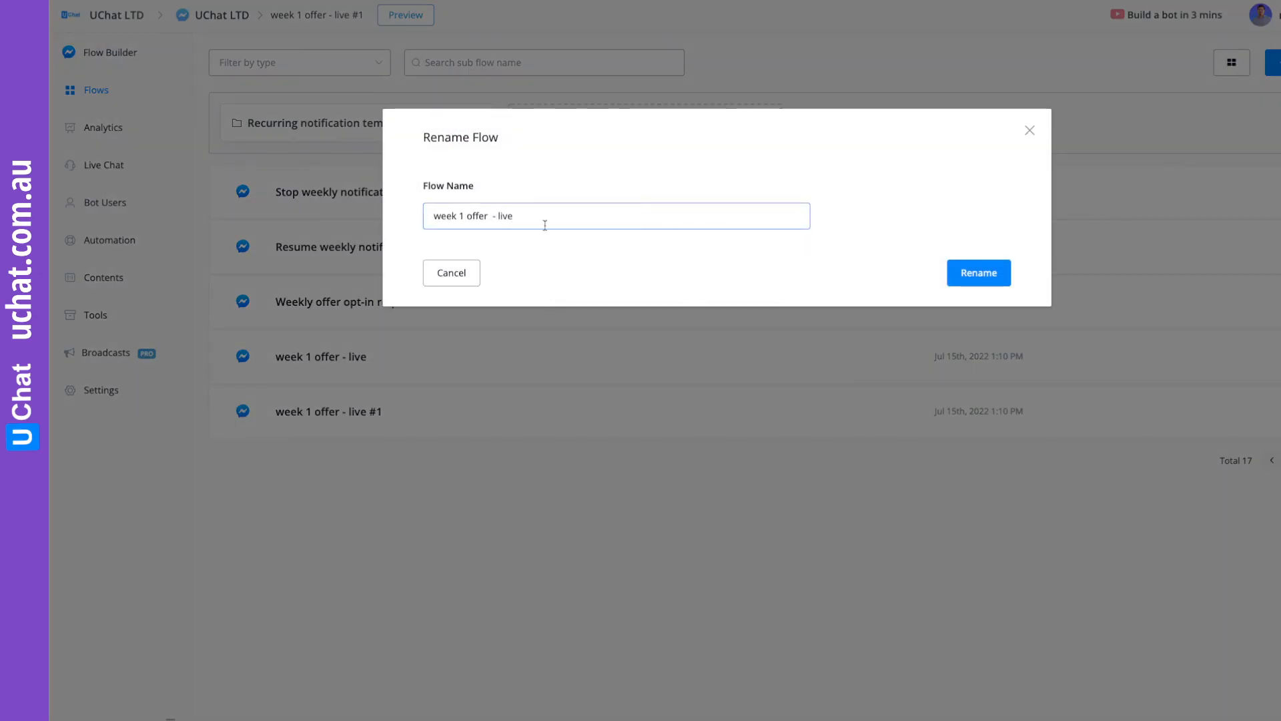
left_click(465, 212)
key("BackSpace")
type("2")
left_click(968, 273)
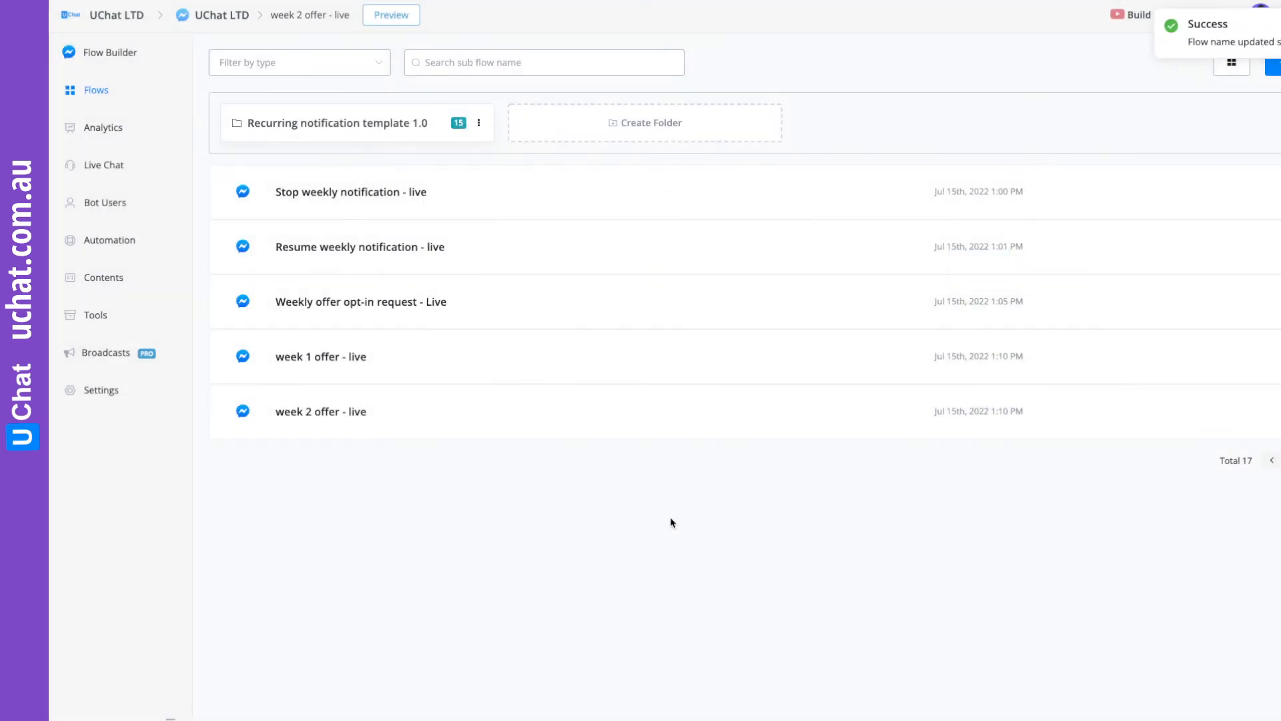
Open the "Weekly Offer - Live" sequence for editing and add its first message.
left_click(110, 241)
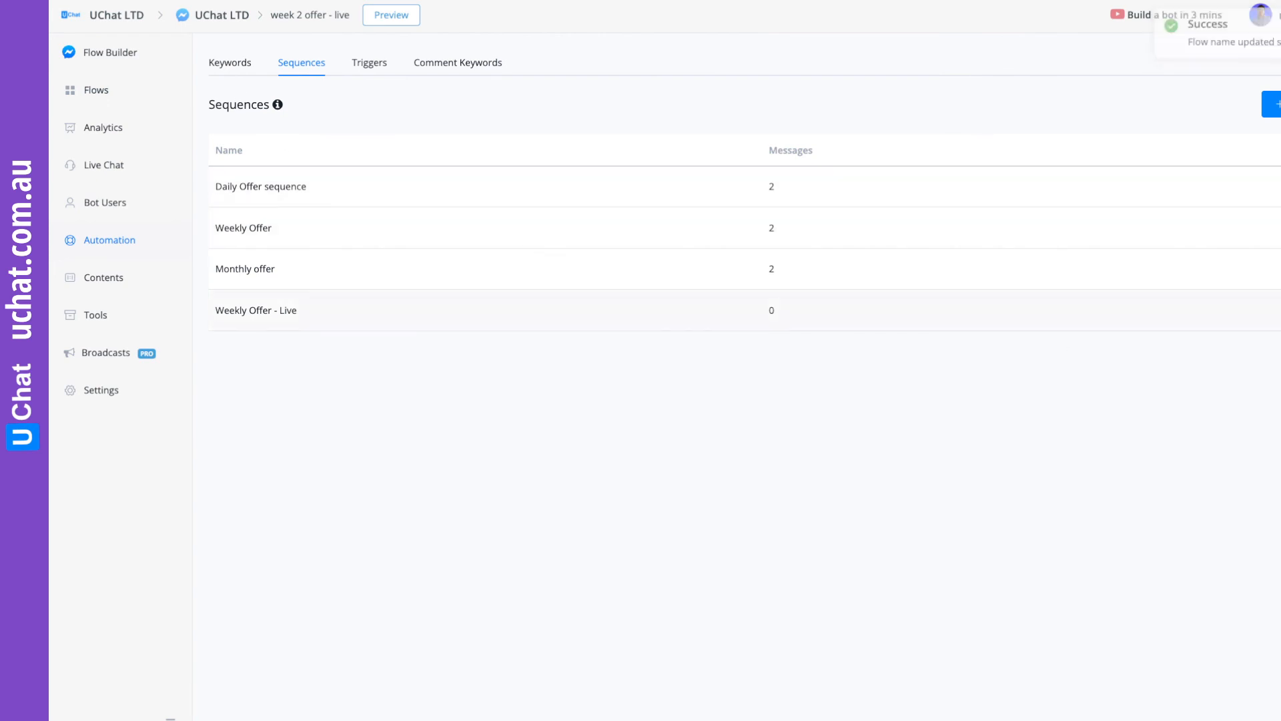
left_click(1278, 311)
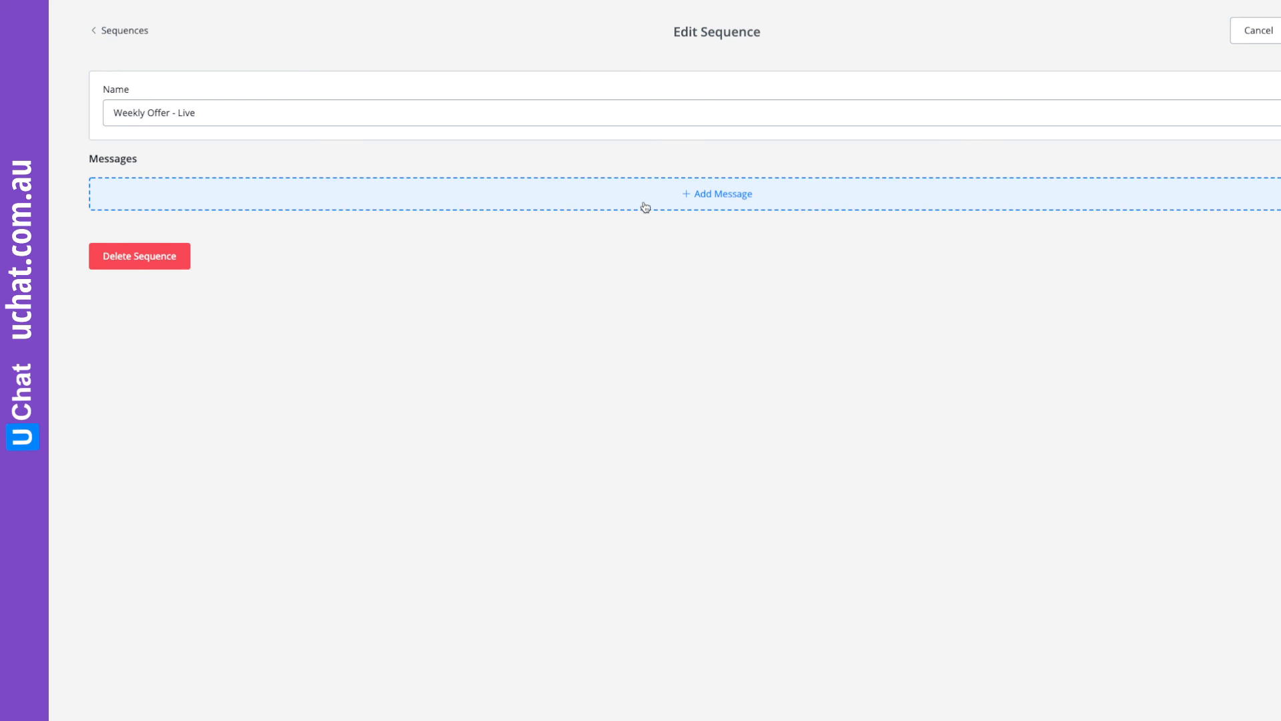
left_click(675, 199)
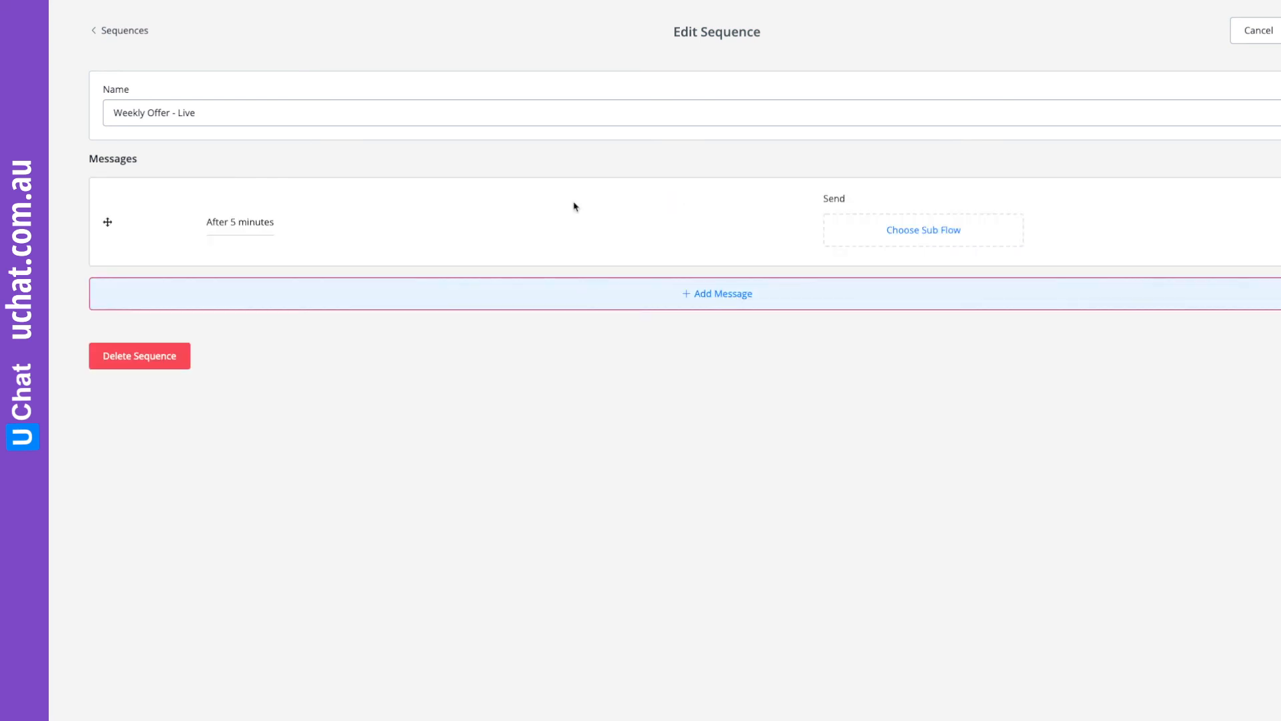
Set the first sequence message to be sent immediately after a user subscribes.
left_click(242, 226)
left_click(360, 113)
double_click(359, 111)
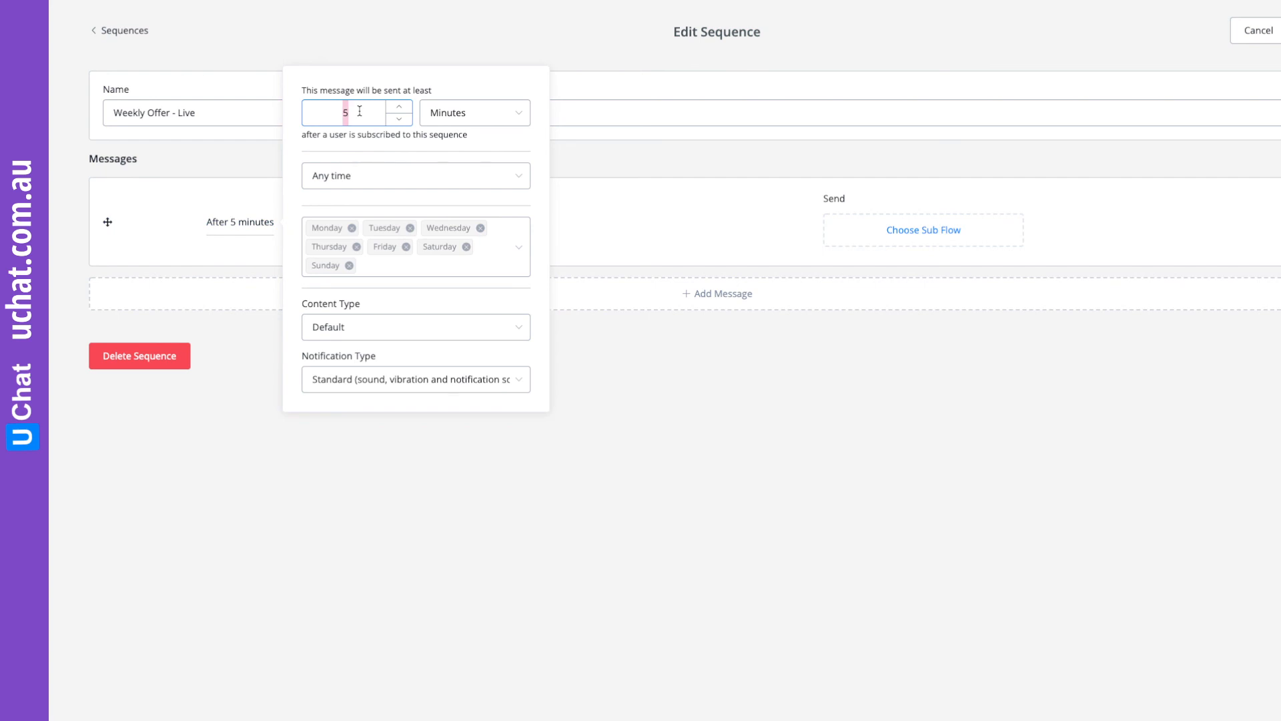
type("1")
left_click(464, 114)
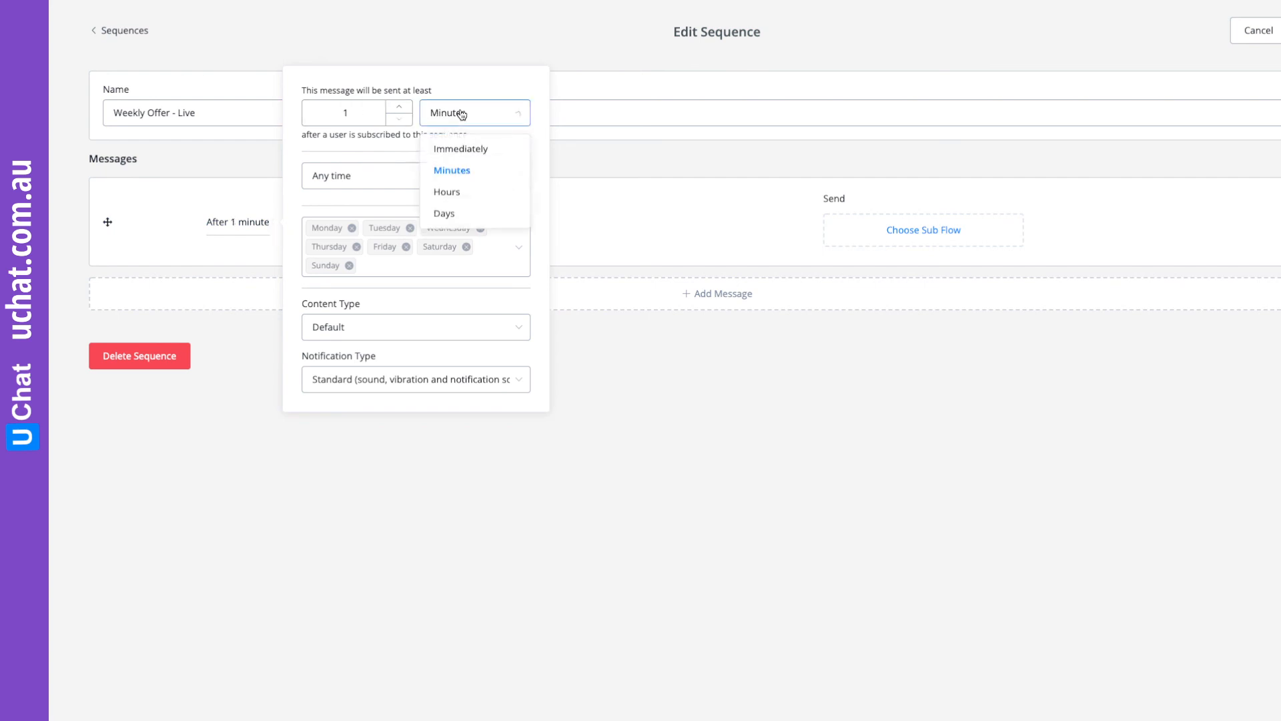
left_click(471, 151)
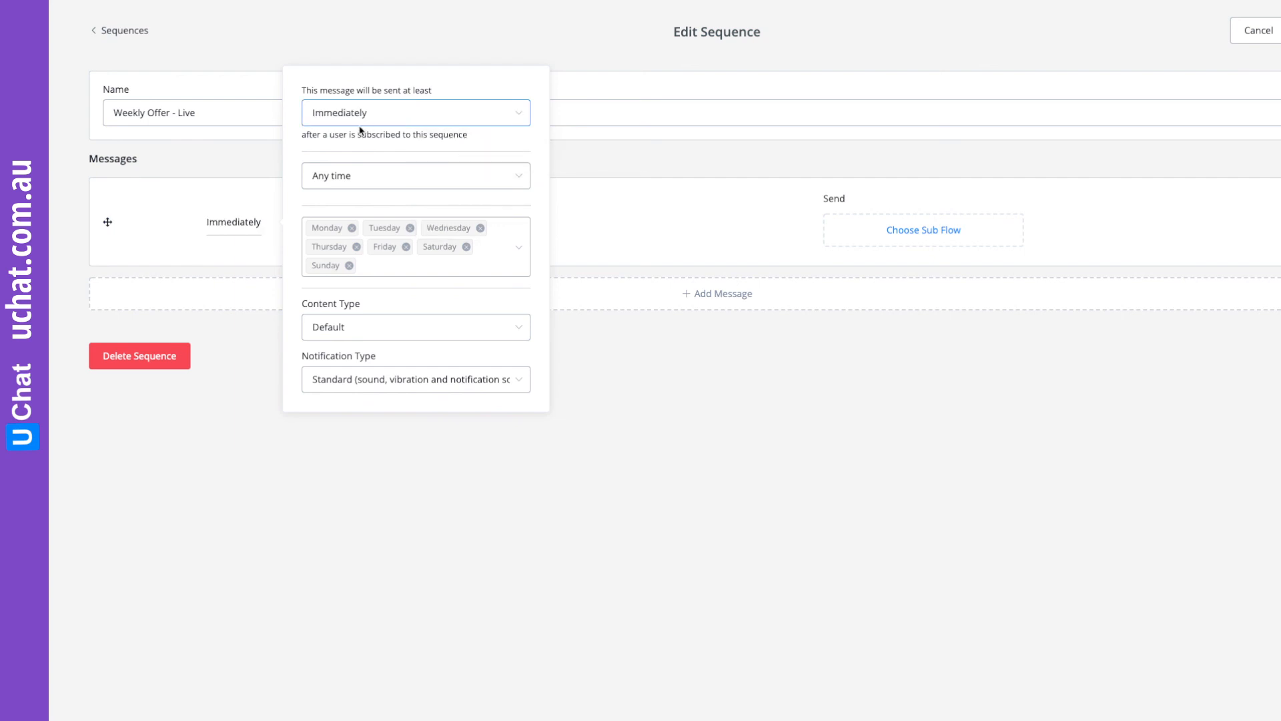
left_click(657, 374)
Assign the "week 1 offer - live" sub flow to the first sequence message.
left_click(906, 227)
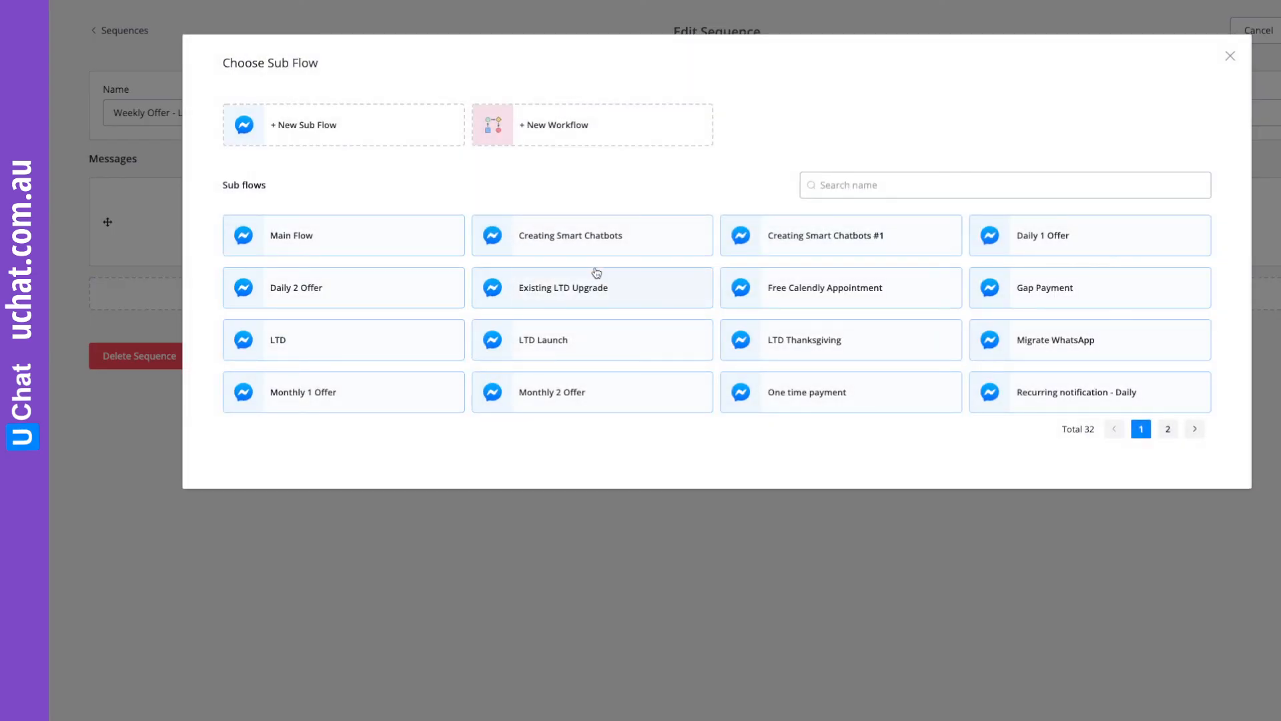
left_click(1168, 429)
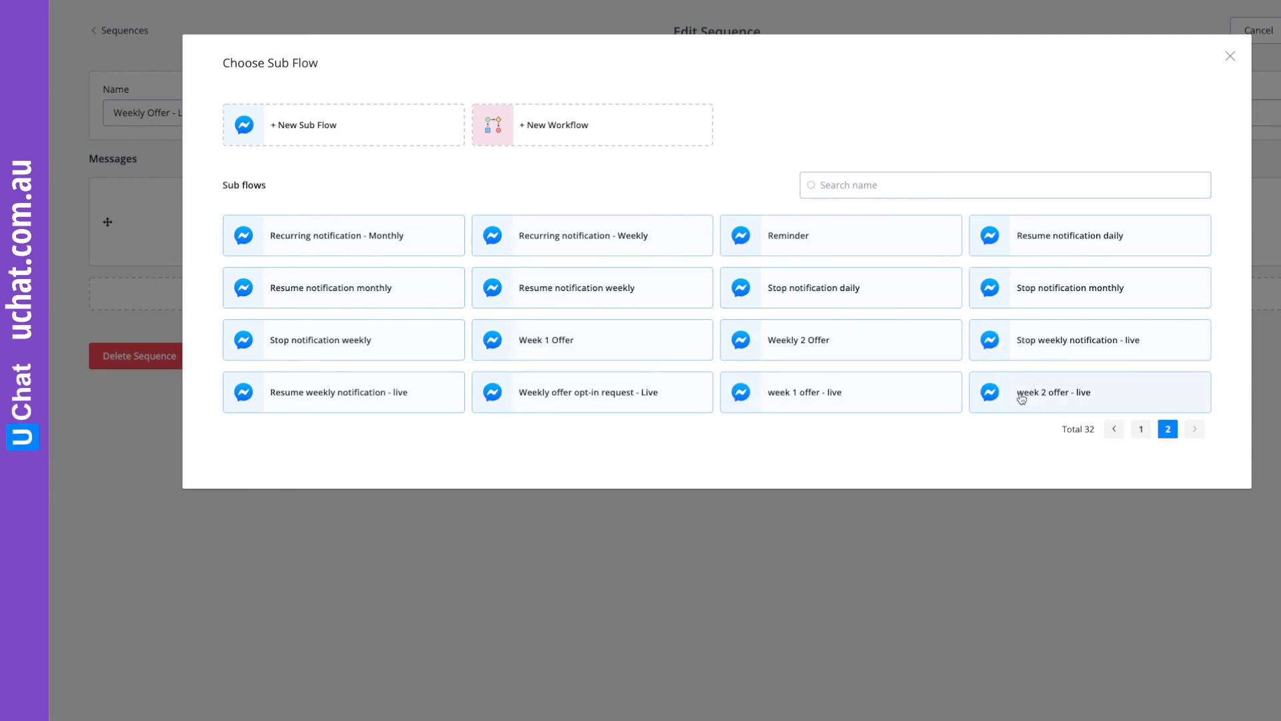
left_click(824, 393)
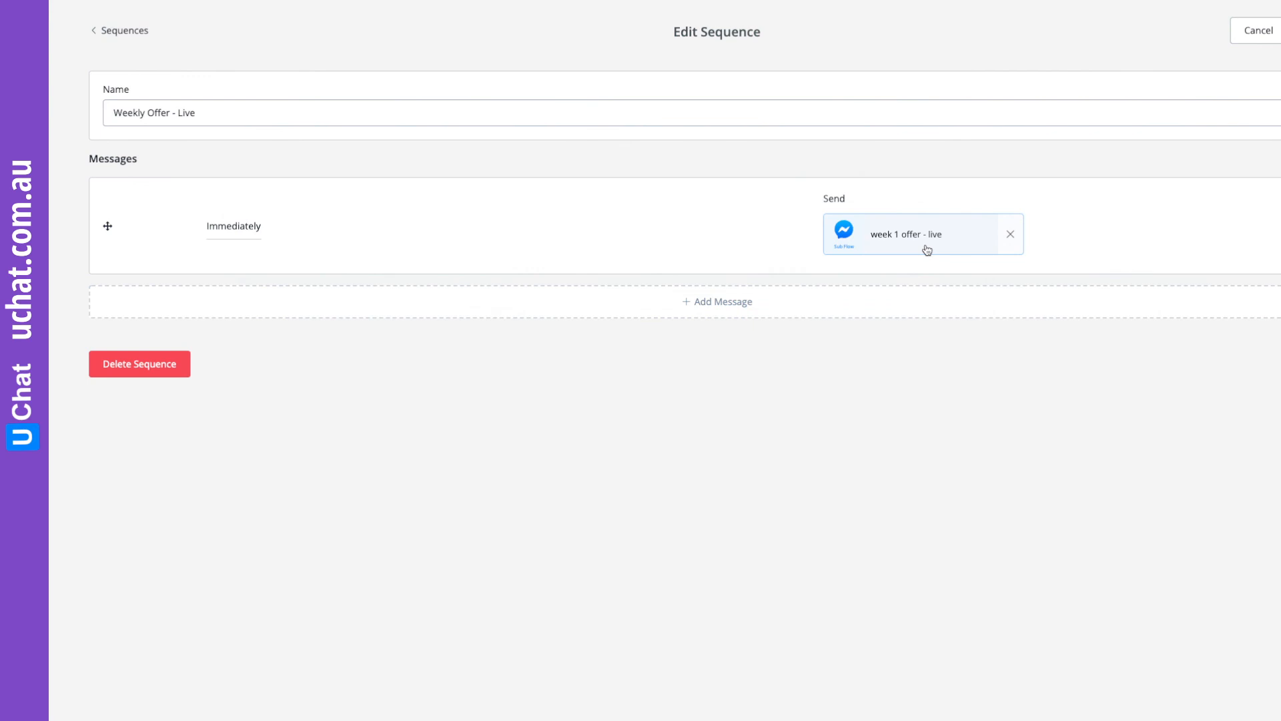
Add a second message to the sequence, sent 7 days after the previous one and only between 08:00 and 22:00.
left_click(698, 306)
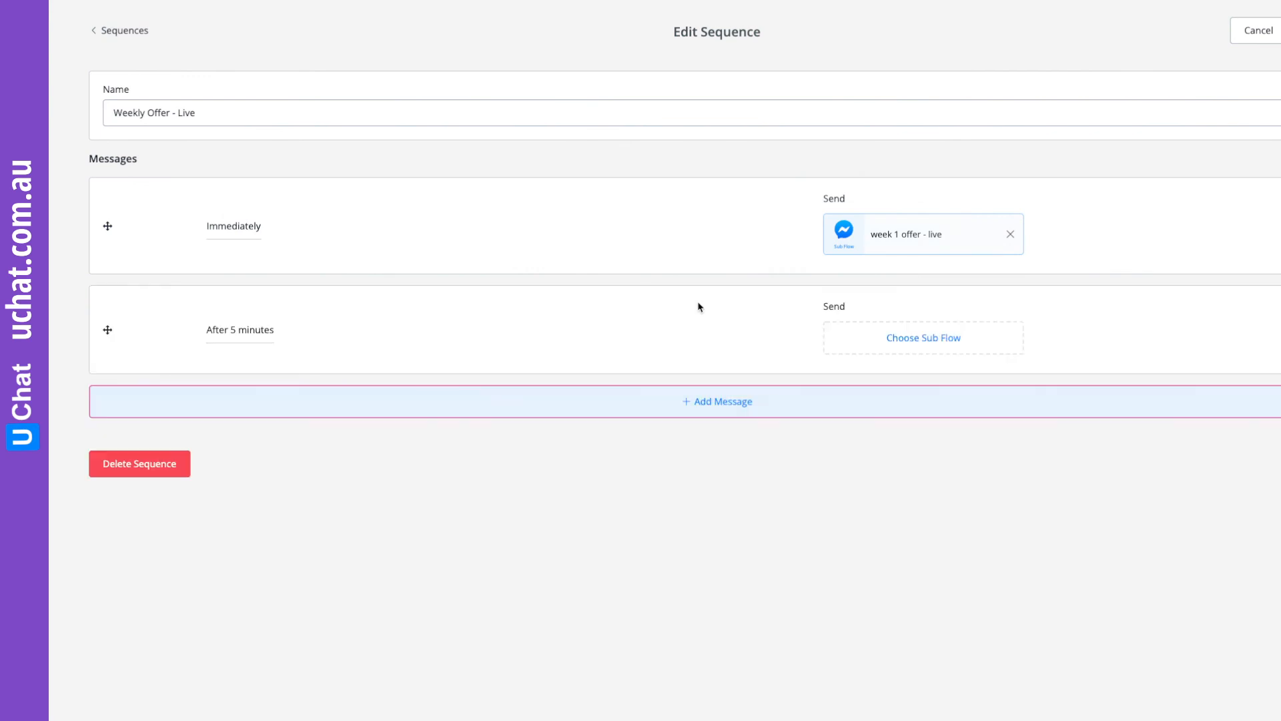
left_click(246, 334)
double_click(359, 222)
type("7")
left_click(449, 219)
left_click(450, 337)
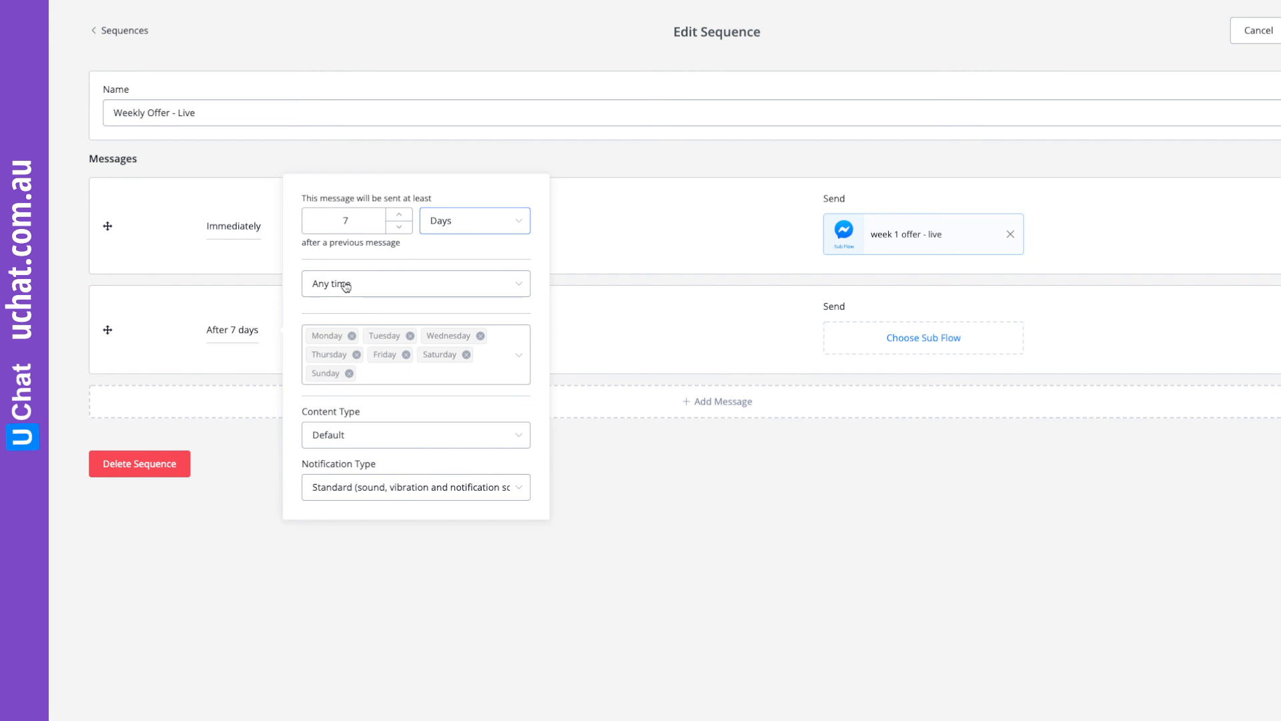
left_click(345, 286)
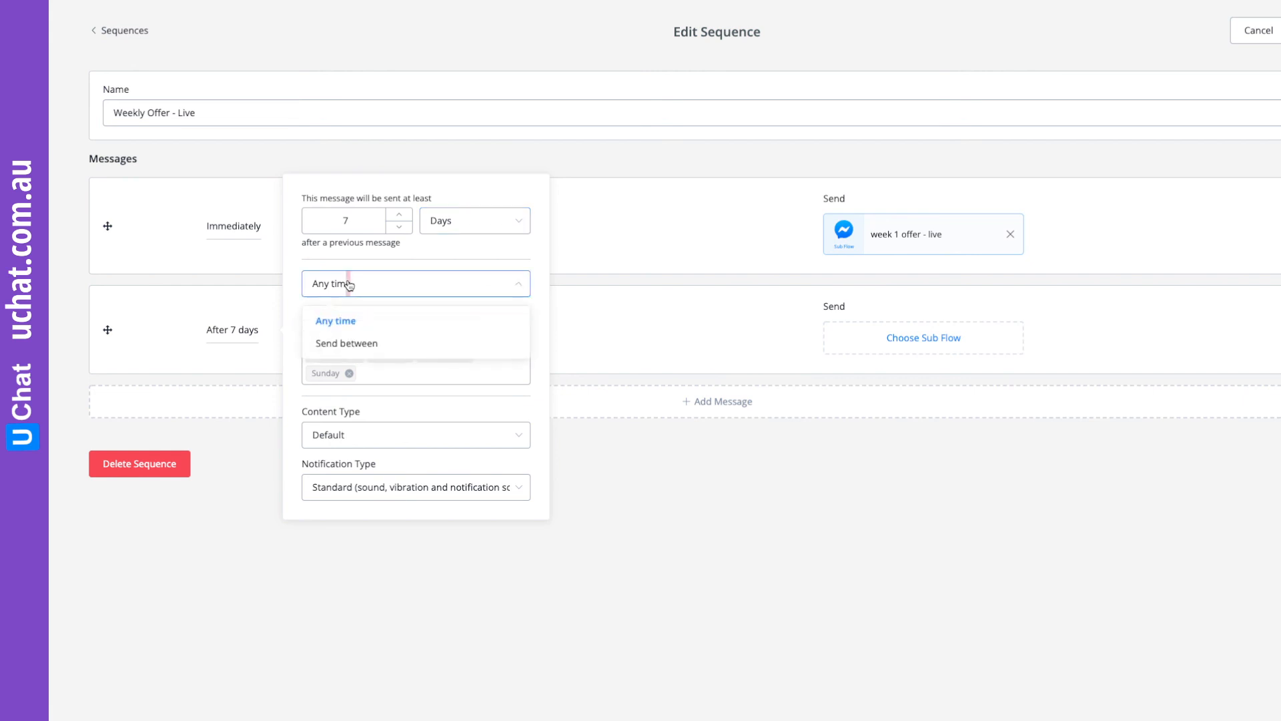
left_click(352, 345)
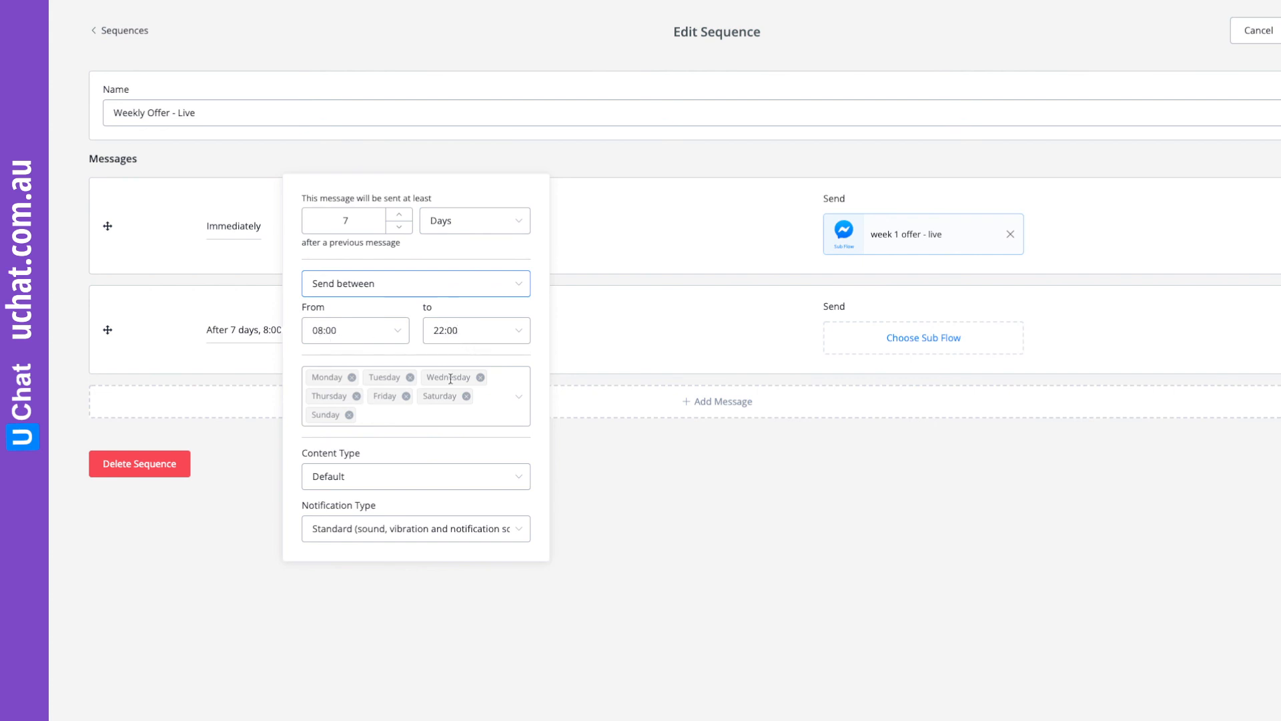
Assign the "week 2 offer - live" sub flow to the second message and save the sequence.
left_click(921, 340)
left_click(918, 347)
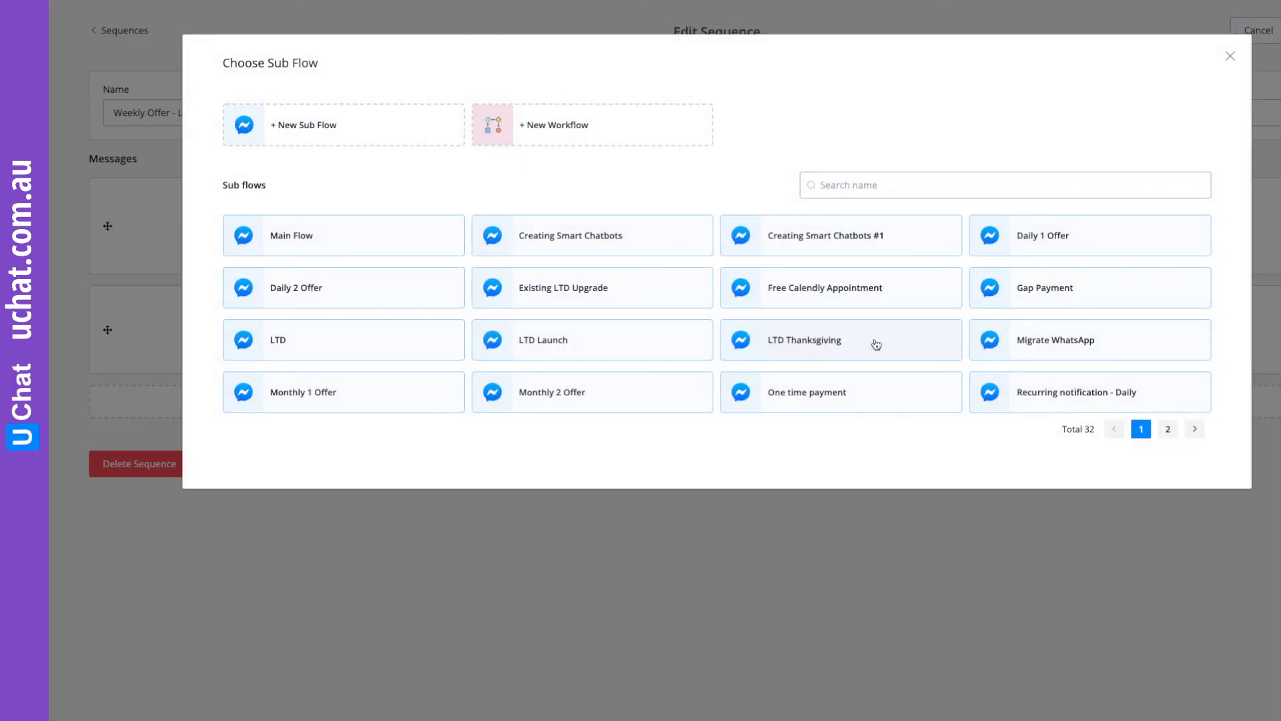
left_click(1168, 428)
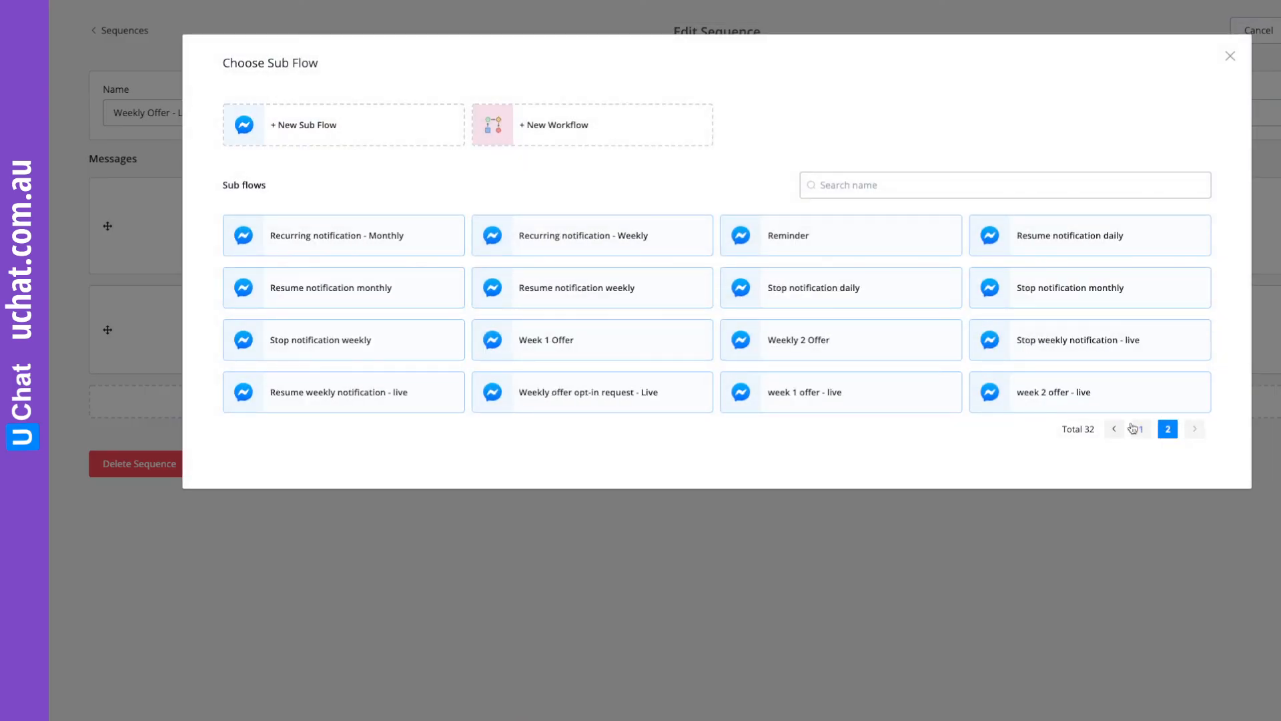
left_click(1075, 399)
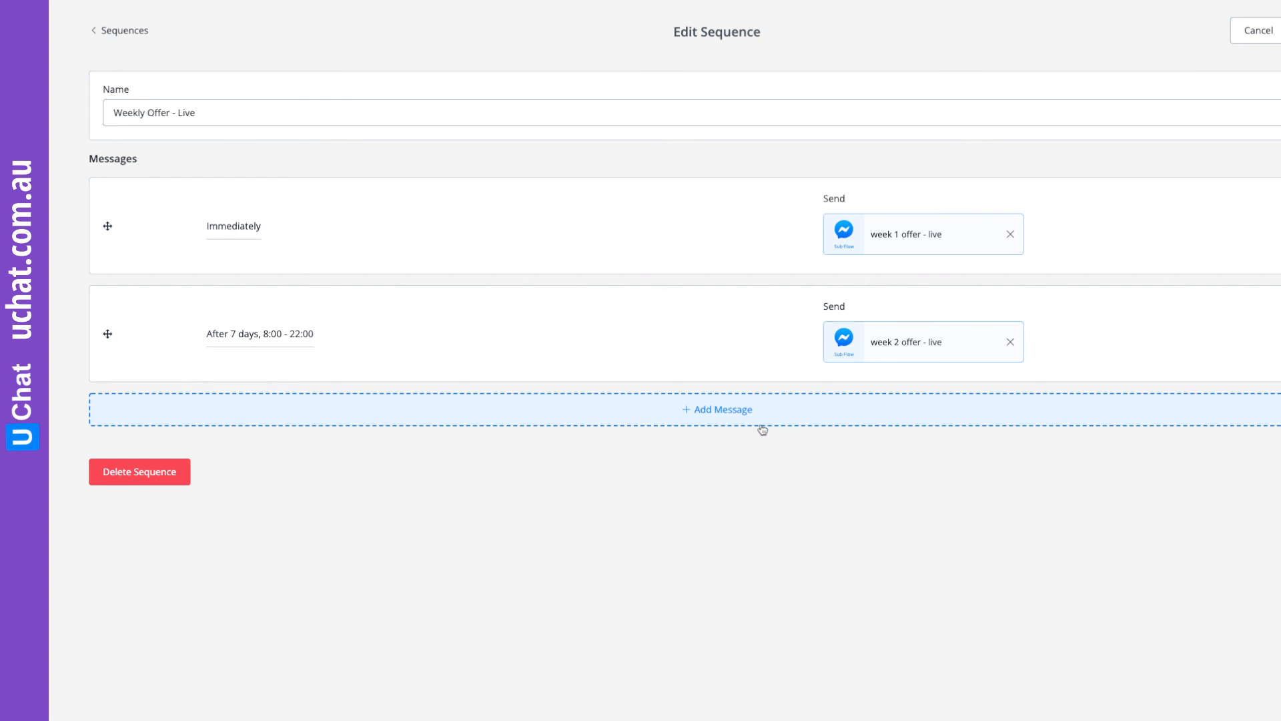
left_click(1280, 31)
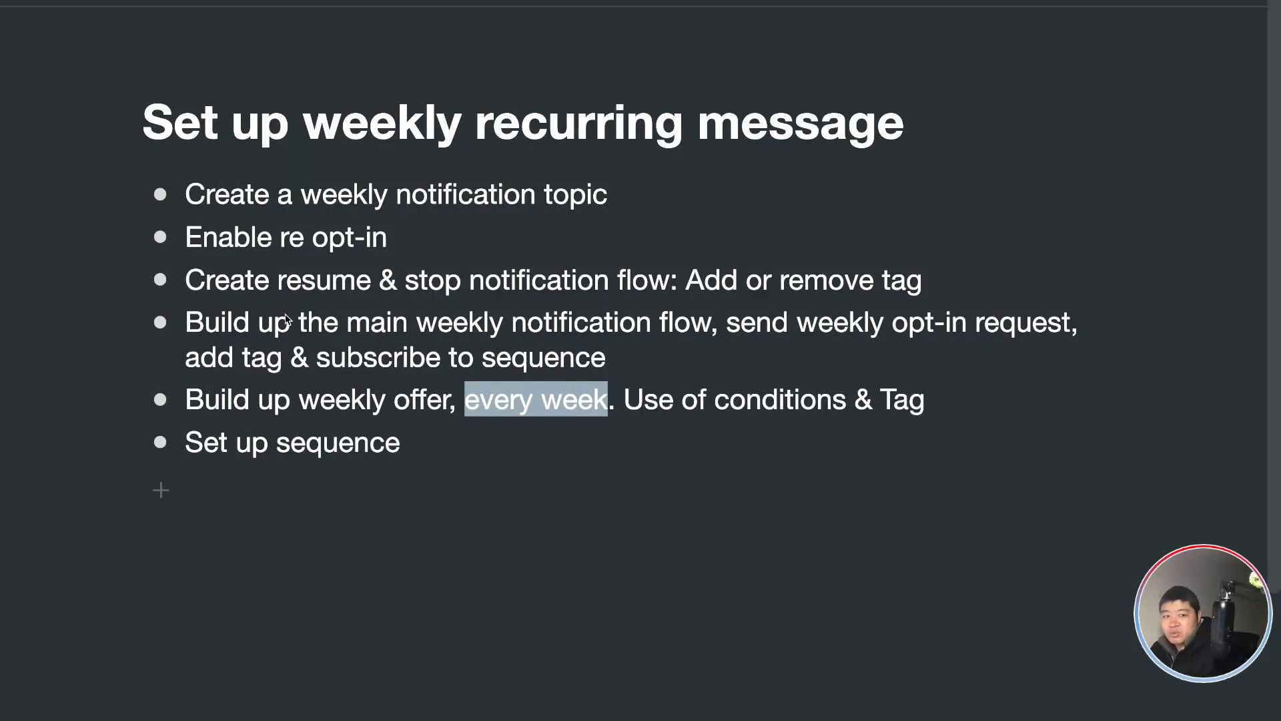
Review the weekly offer and sequence setup items in the "Set up weekly recurring message" outline of the notes document.
left_click_drag(192, 396, 931, 394)
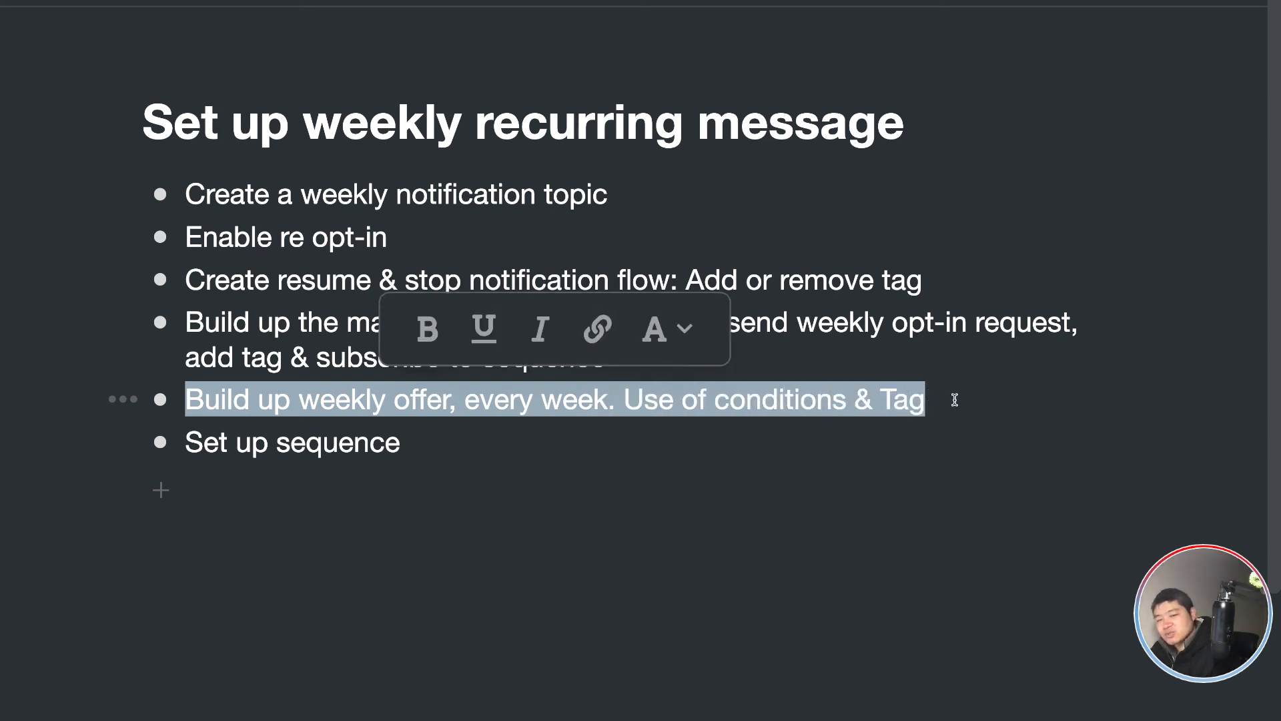
left_click(950, 398)
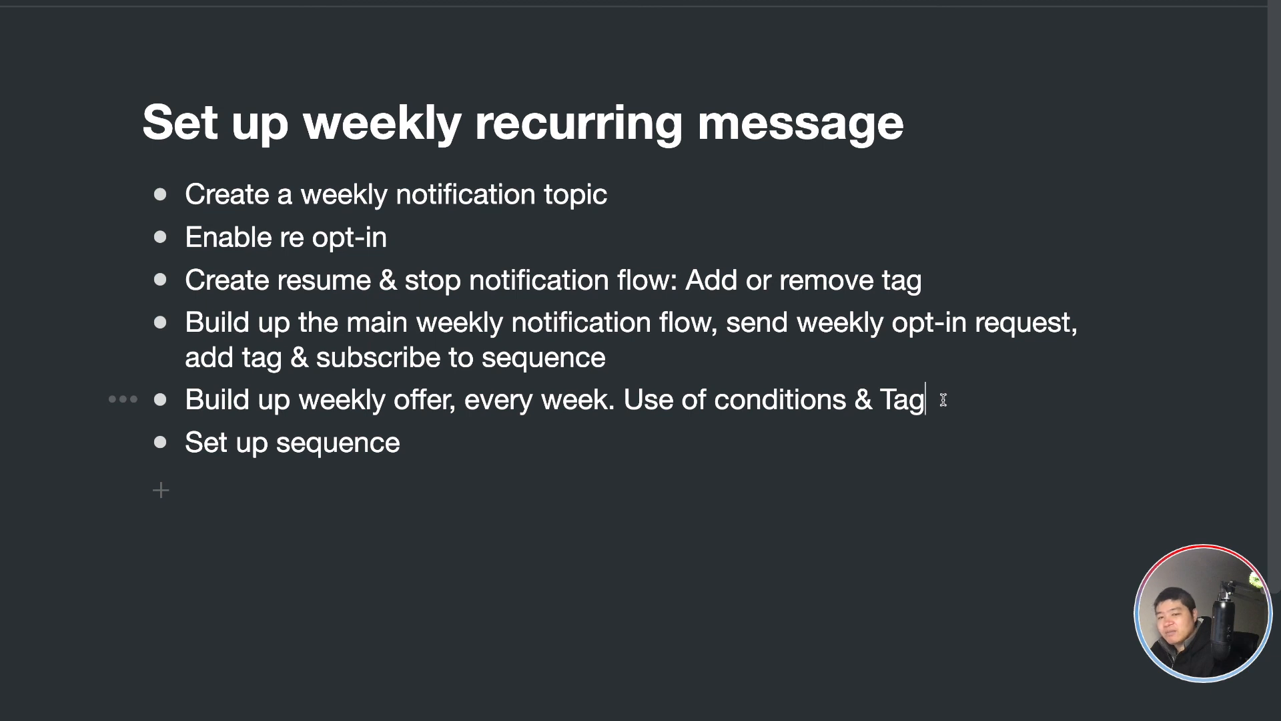
left_click(401, 442)
left_click_drag(401, 442, 193, 440)
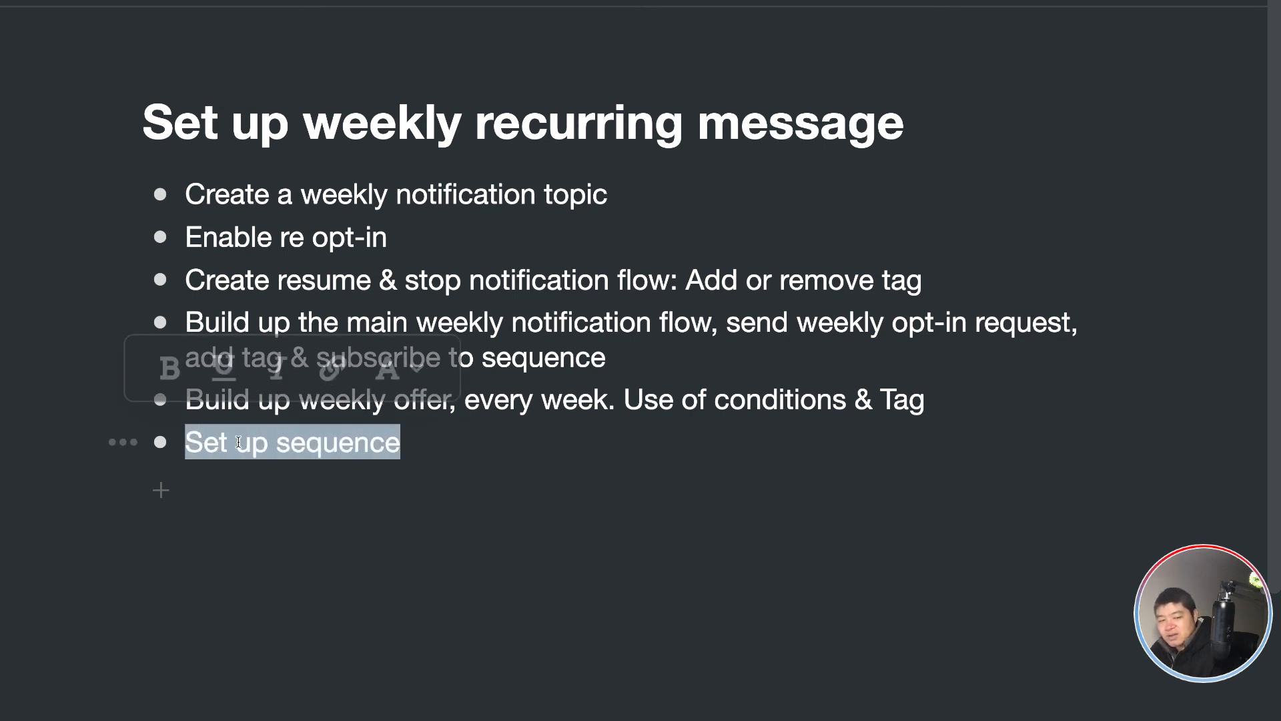
left_click(413, 443)
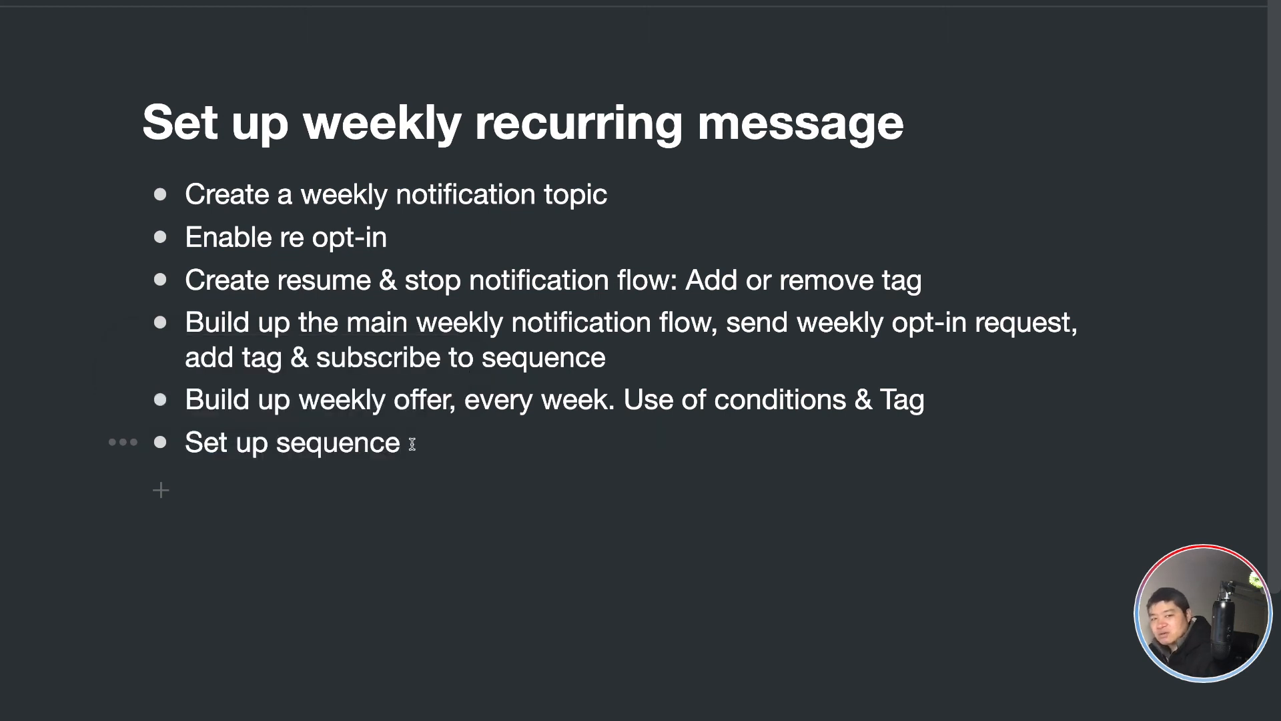